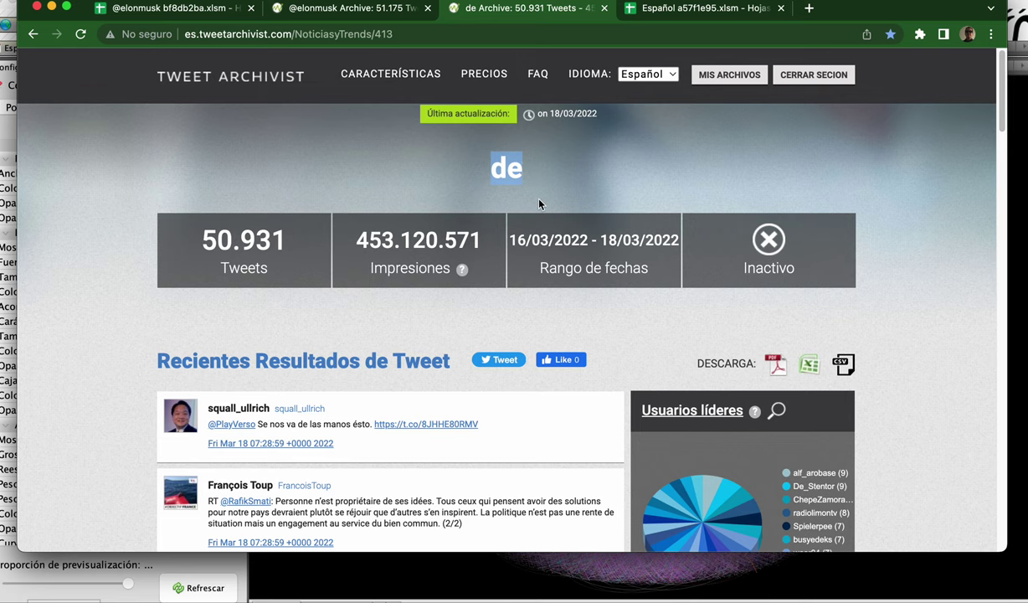
# Step: Review the recent tweets and summary figures of the "de" archive, highlighting its impressions figure
pyautogui.click(540, 188)
pyautogui.scroll(-5, 540, 293)
pyautogui.scroll(-2, 540, 293)
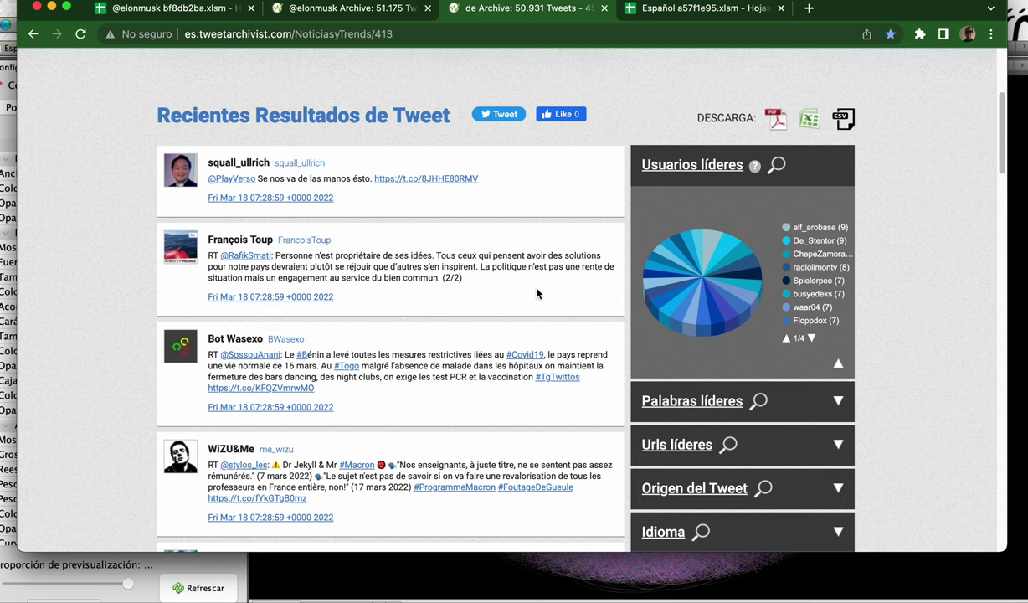
pyautogui.scroll(3, 537, 293)
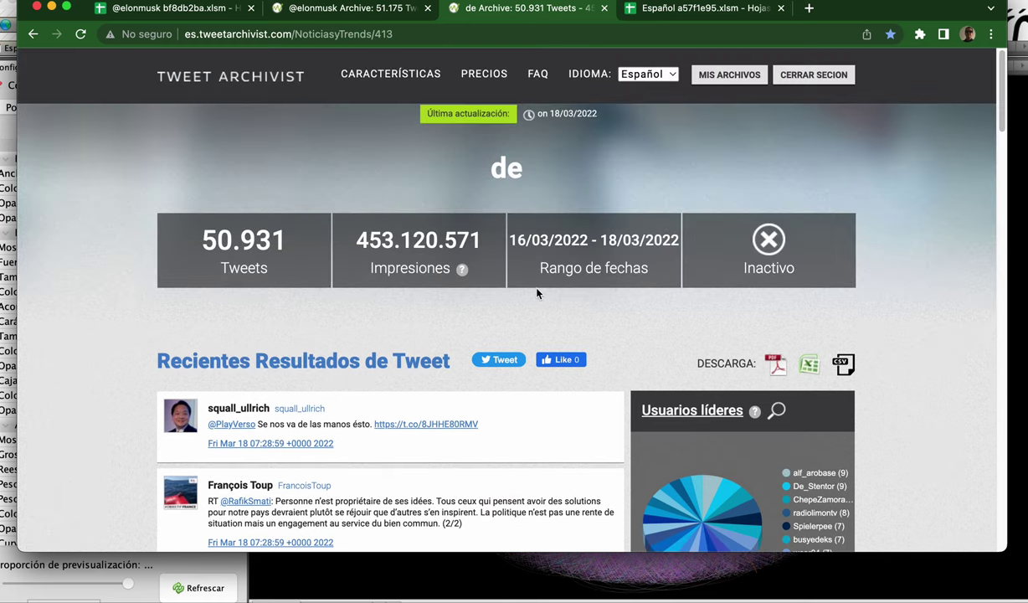
pyautogui.scroll(-5, 536, 293)
pyautogui.scroll(5, 537, 293)
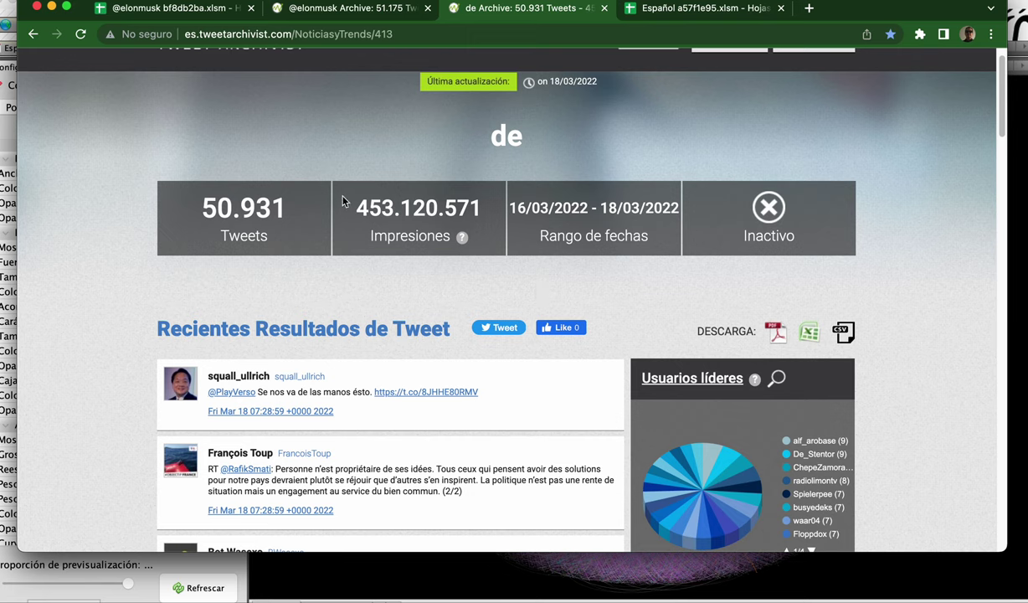
pyautogui.moveTo(352, 208); pyautogui.dragTo(497, 210)
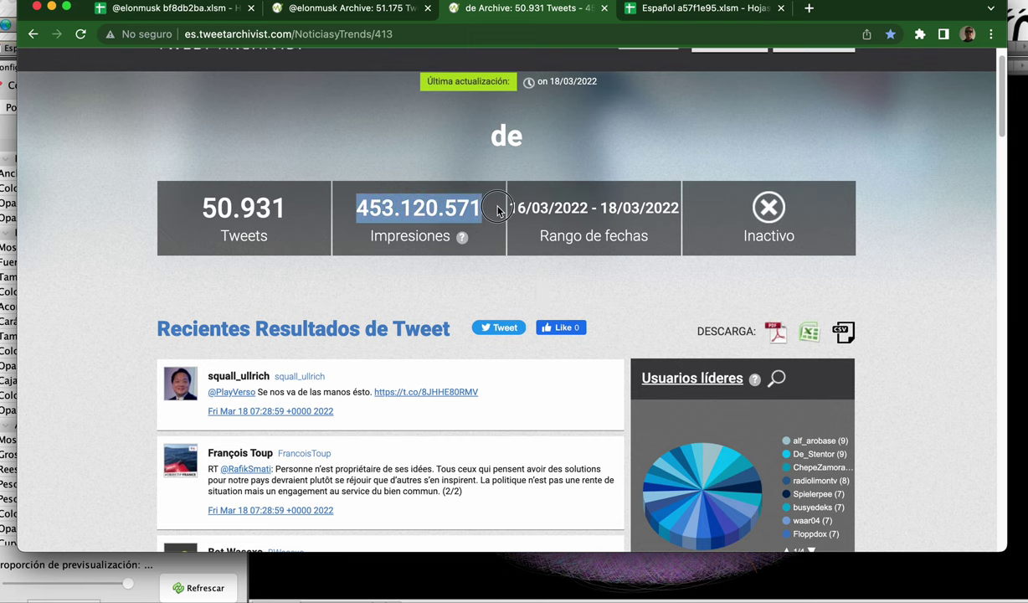
pyautogui.scroll(1, 452, 184)
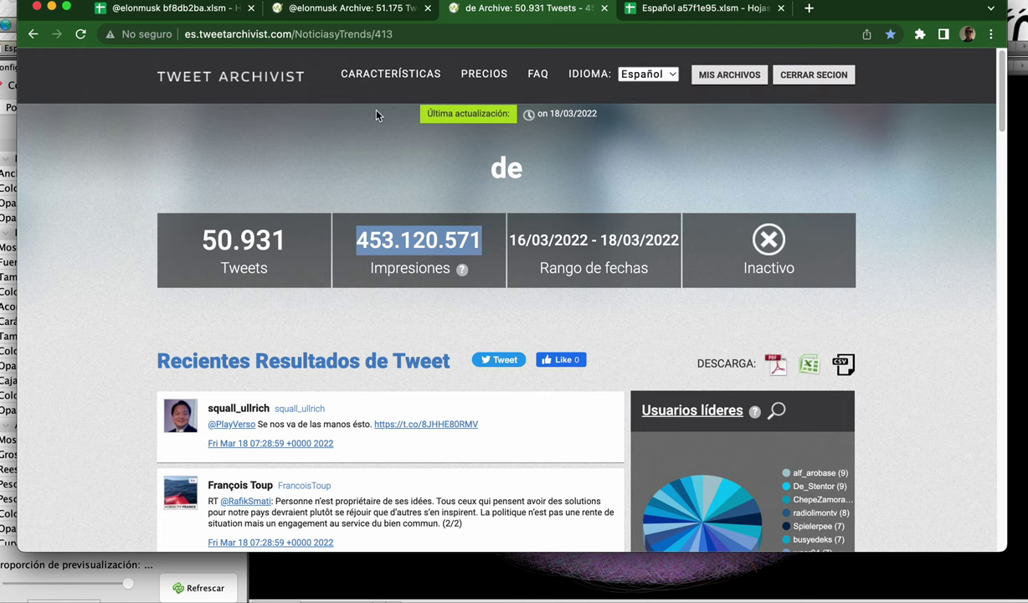
# Step: Switch to the Español a57f1e95 spreadsheet and examine its tweet rows and the columns across to Follower Count
pyautogui.click(619, 10)
pyautogui.scroll(-20, 388, 272)
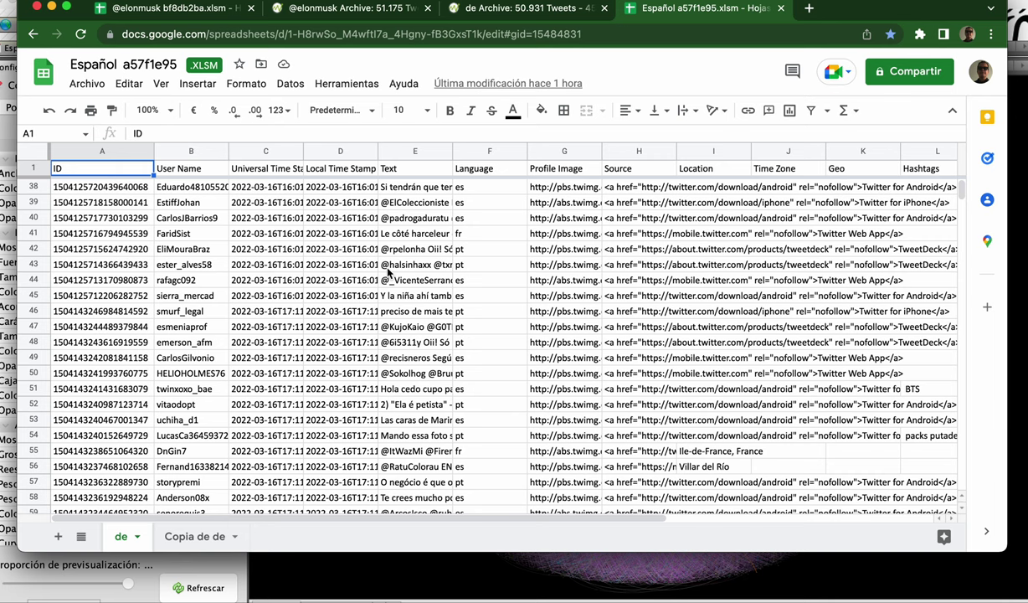
pyautogui.scroll(20, 387, 272)
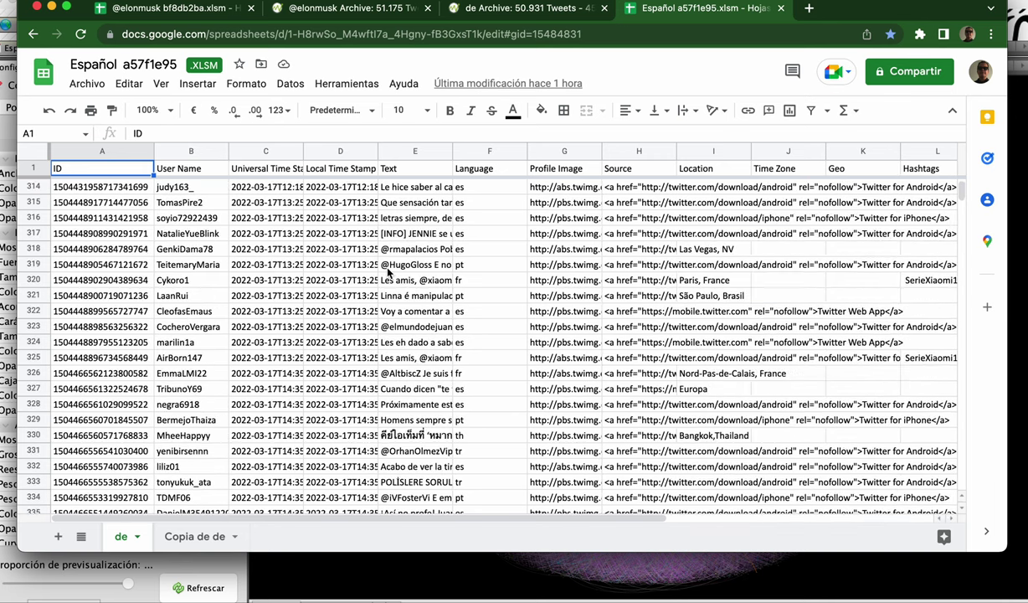
pyautogui.scroll(9, 386, 274)
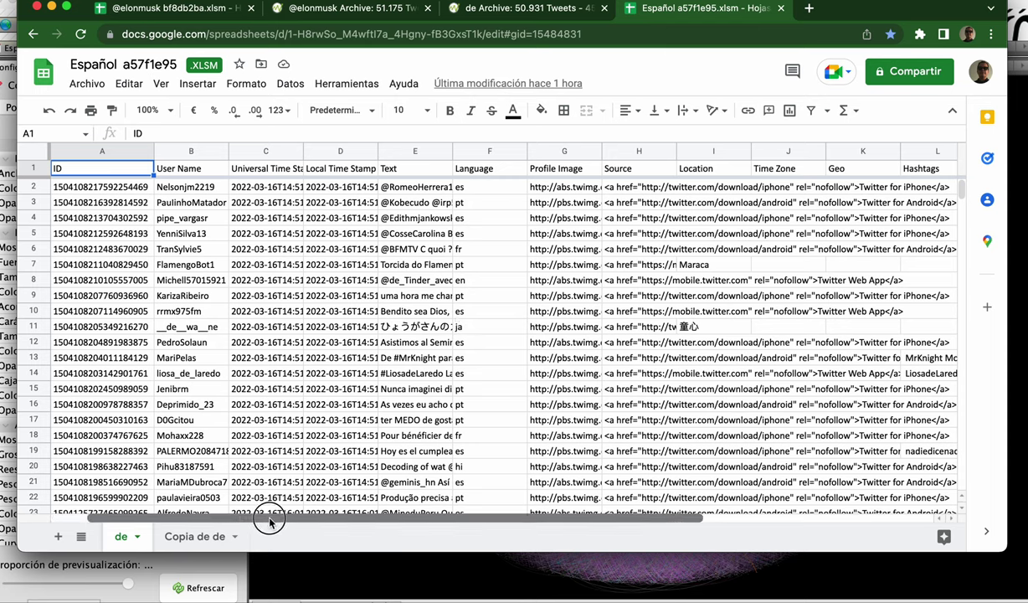
pyautogui.moveTo(270, 521); pyautogui.dragTo(544, 525)
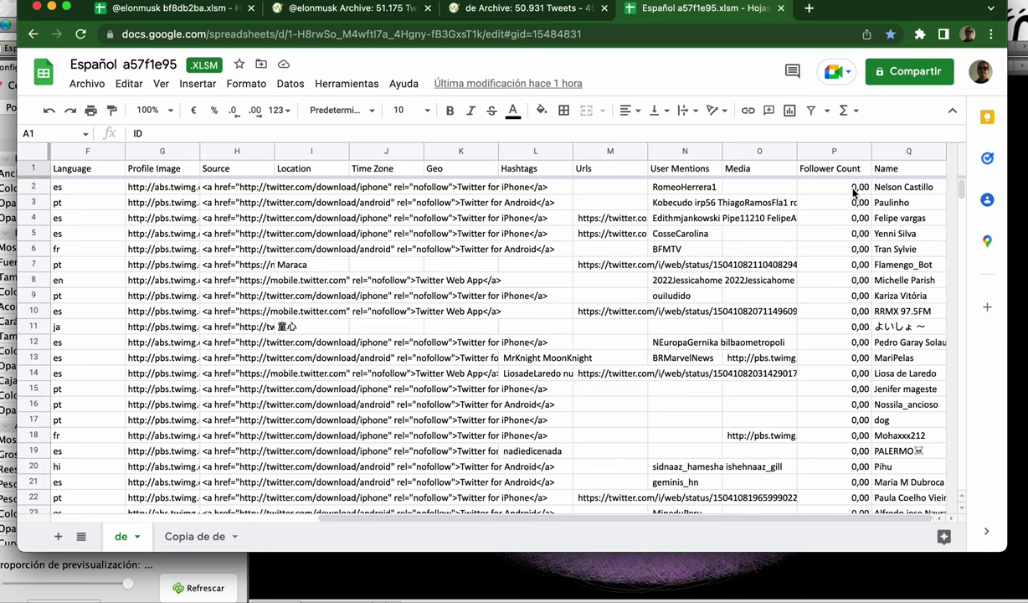
# Step: Examine how the Follower Count column progresses down the "de" sheet and select row 13450
pyautogui.scroll(-15, 867, 293)
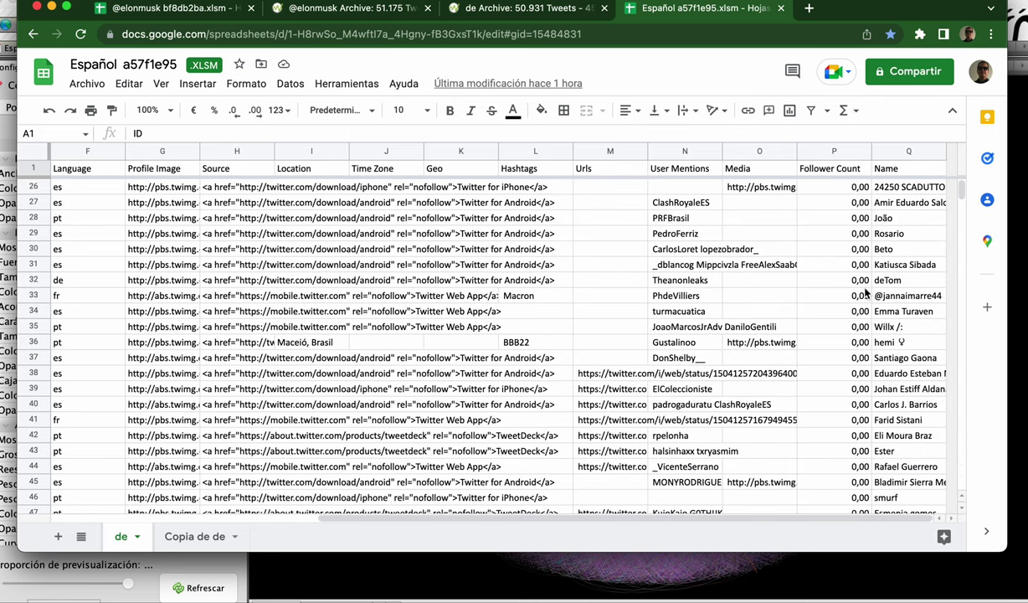
pyautogui.scroll(-20, 867, 291)
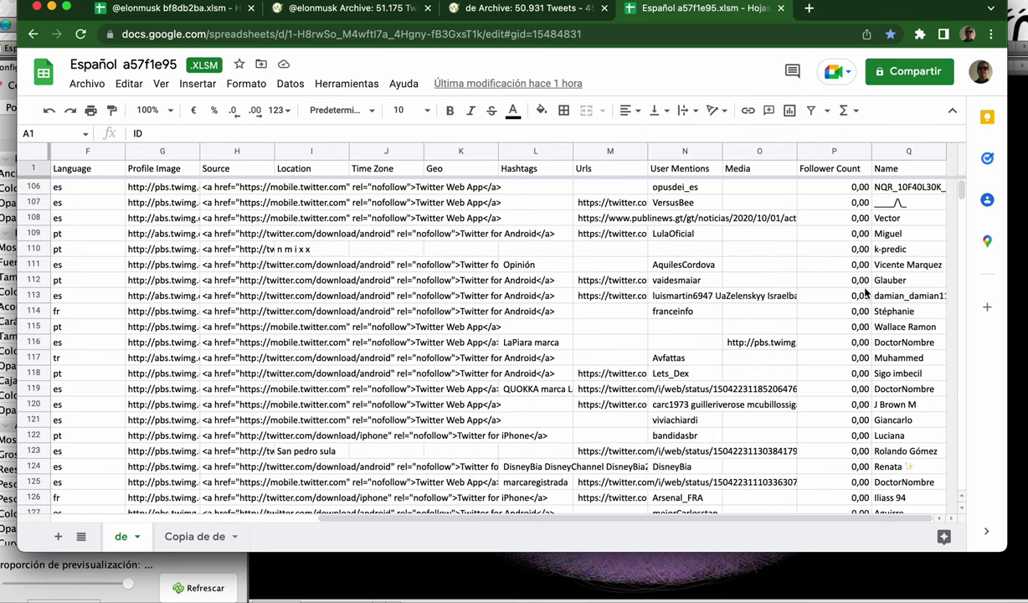
pyautogui.scroll(-20, 867, 291)
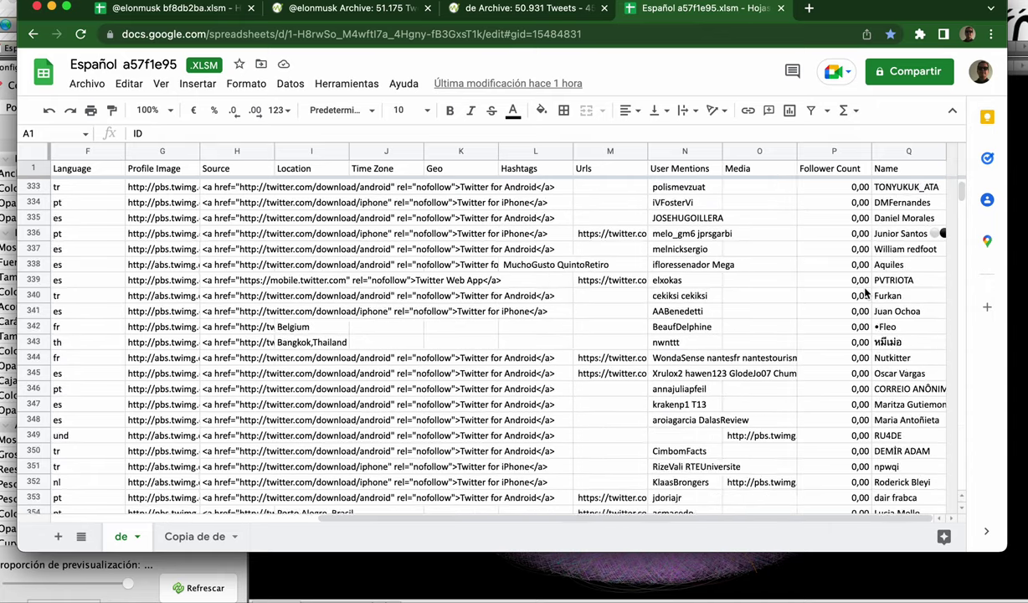
pyautogui.scroll(-20, 867, 292)
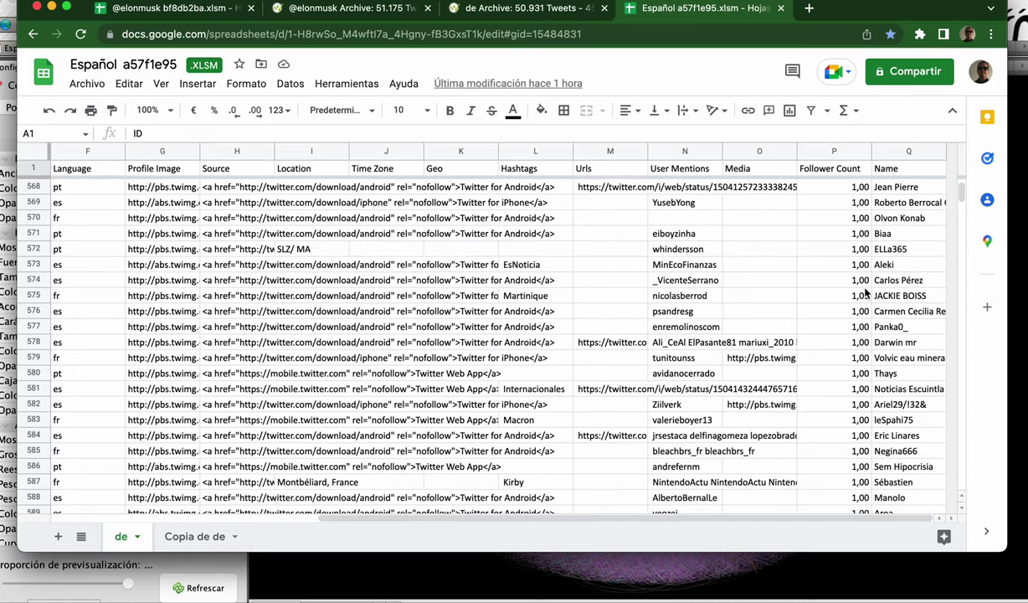
pyautogui.scroll(-20, 866, 291)
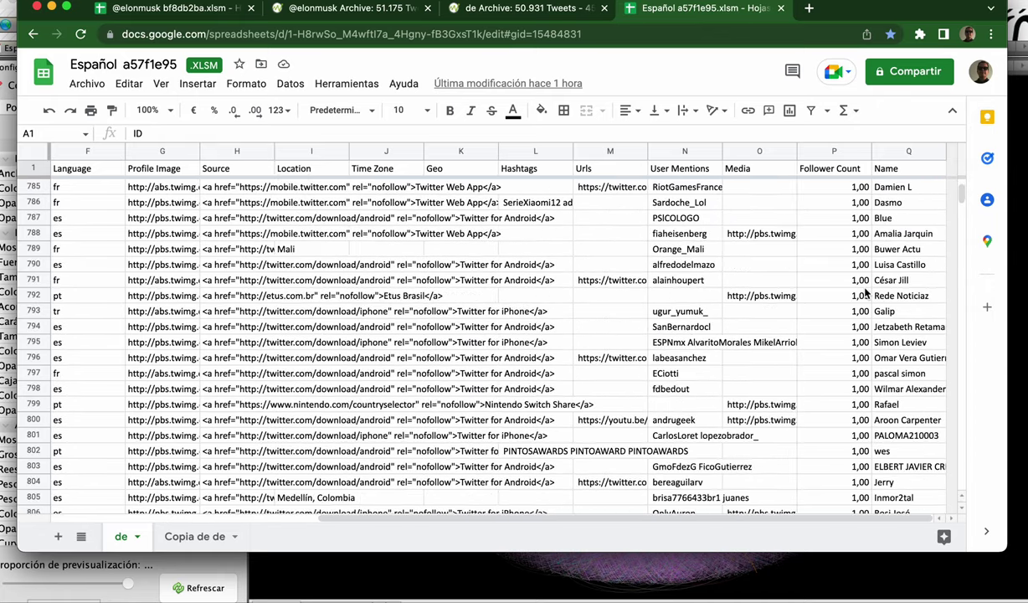
pyautogui.scroll(-5, 870, 276)
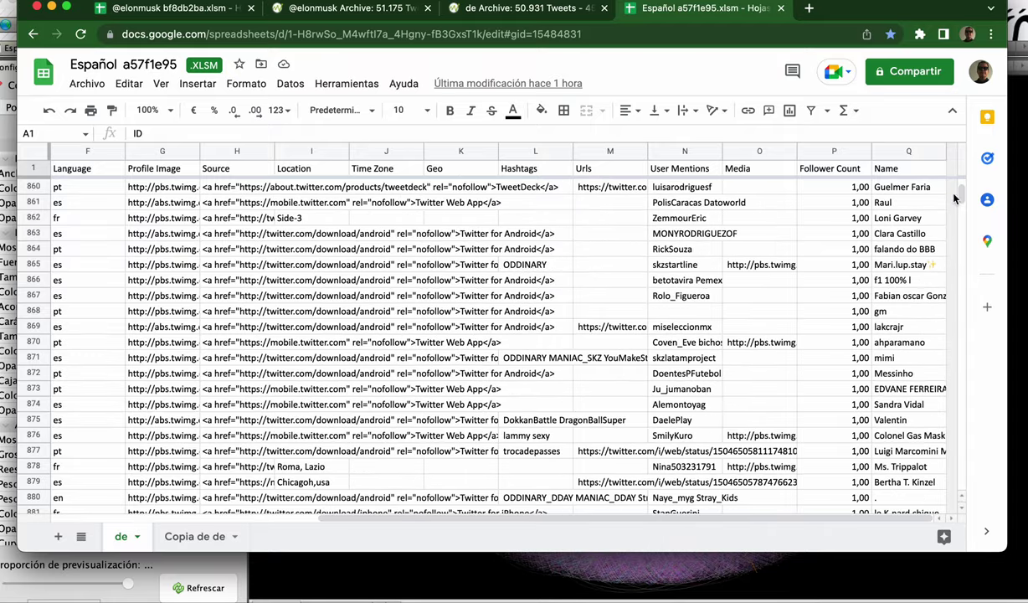
pyautogui.moveTo(961, 194); pyautogui.dragTo(955, 267)
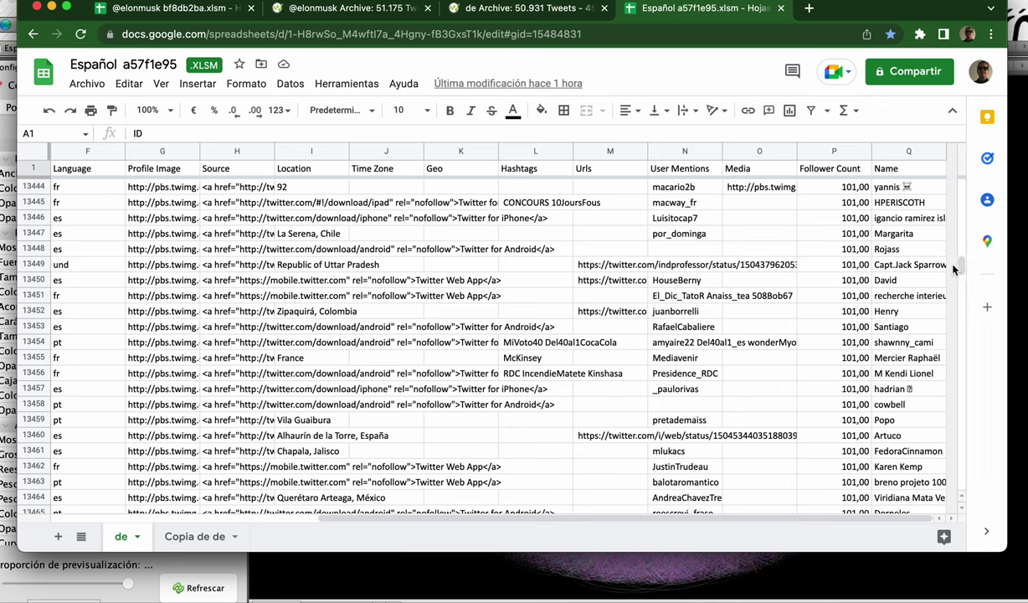
pyautogui.click(42, 281)
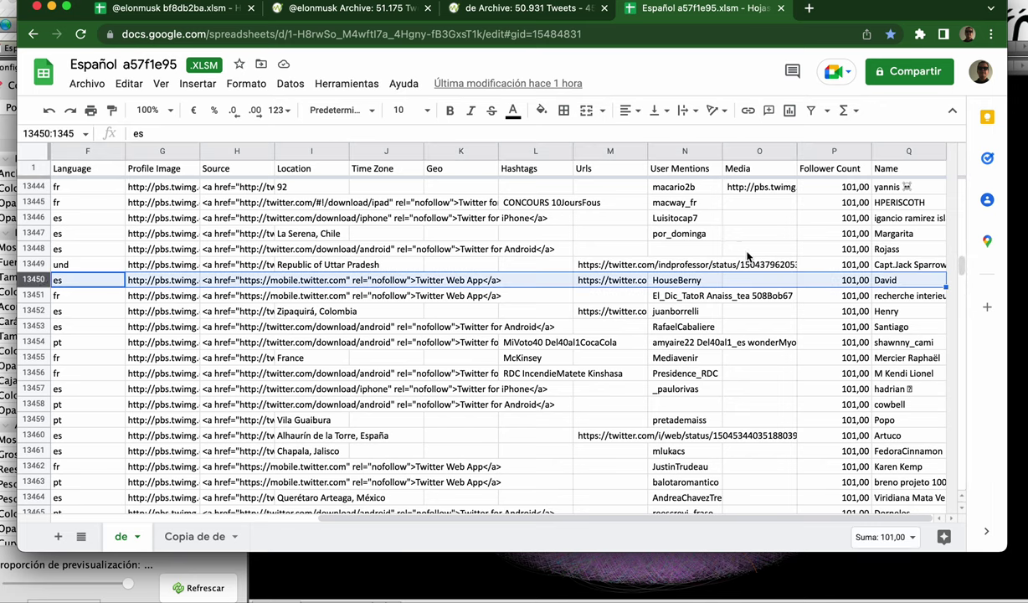
# Step: Examine the Follower Count values in the rows below row 13450
pyautogui.scroll(-3, 748, 256)
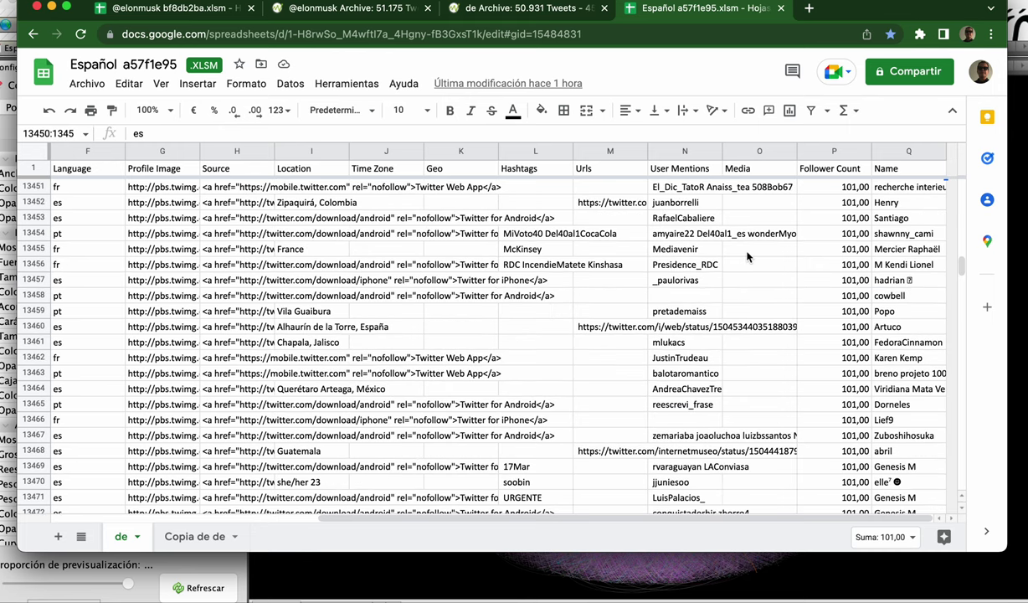
pyautogui.scroll(-3, 748, 256)
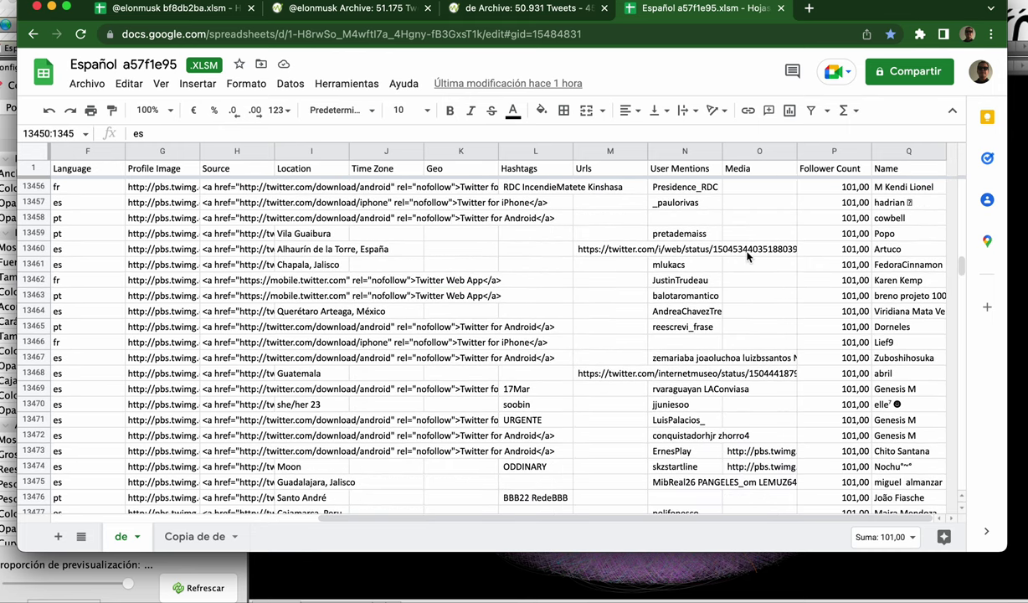
pyautogui.scroll(-3, 747, 257)
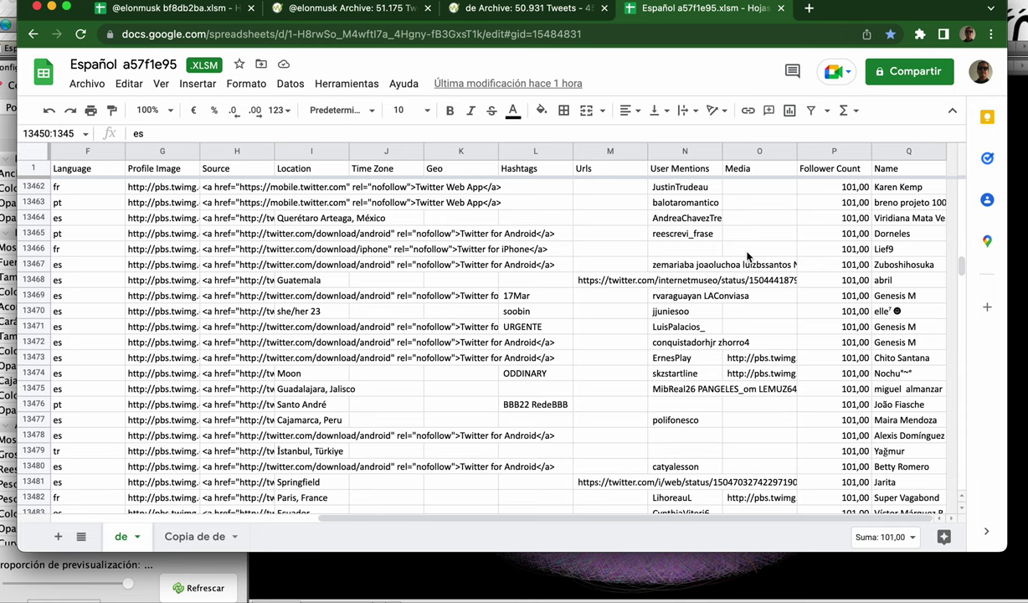
pyautogui.scroll(-6, 748, 256)
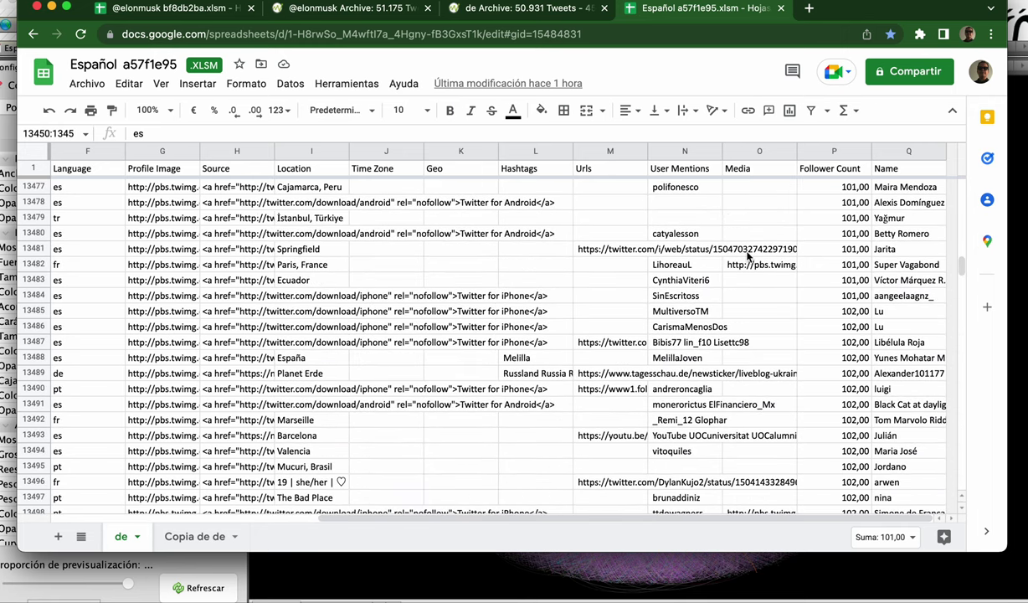
pyautogui.scroll(-6, 747, 257)
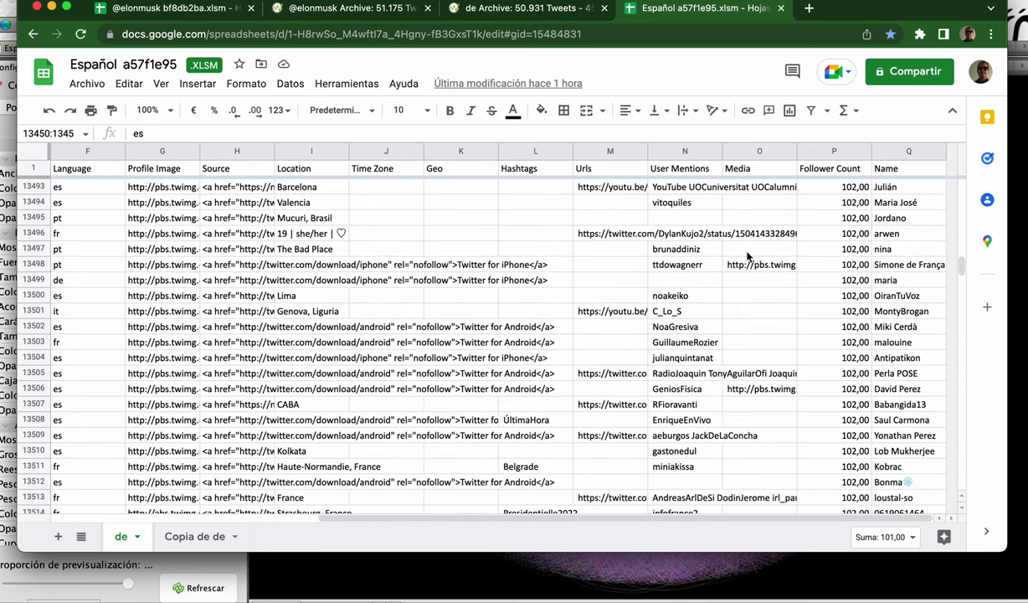
pyautogui.scroll(-2, 748, 256)
# Step: Locate the last row with a Follower Count of 100 in the "de" sheet and select row 13389
pyautogui.scroll(20, 748, 257)
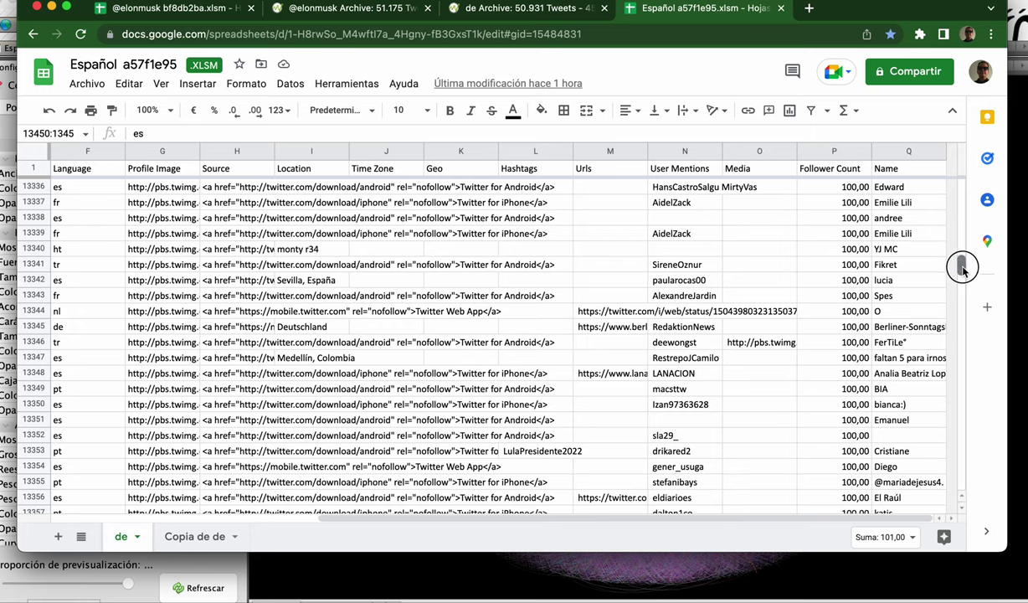
pyautogui.scroll(20, 962, 266)
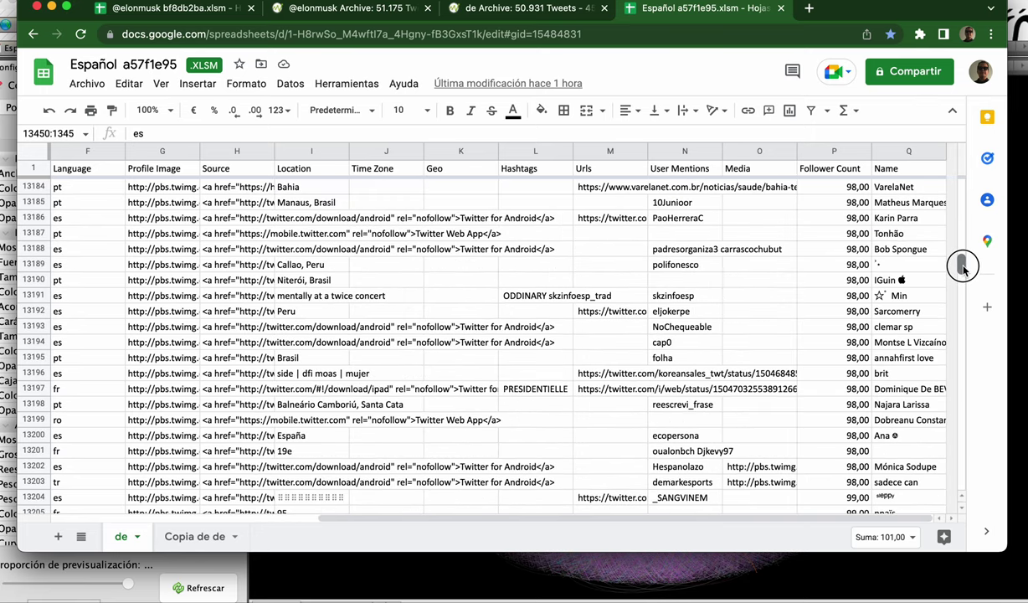
pyautogui.scroll(-20, 963, 267)
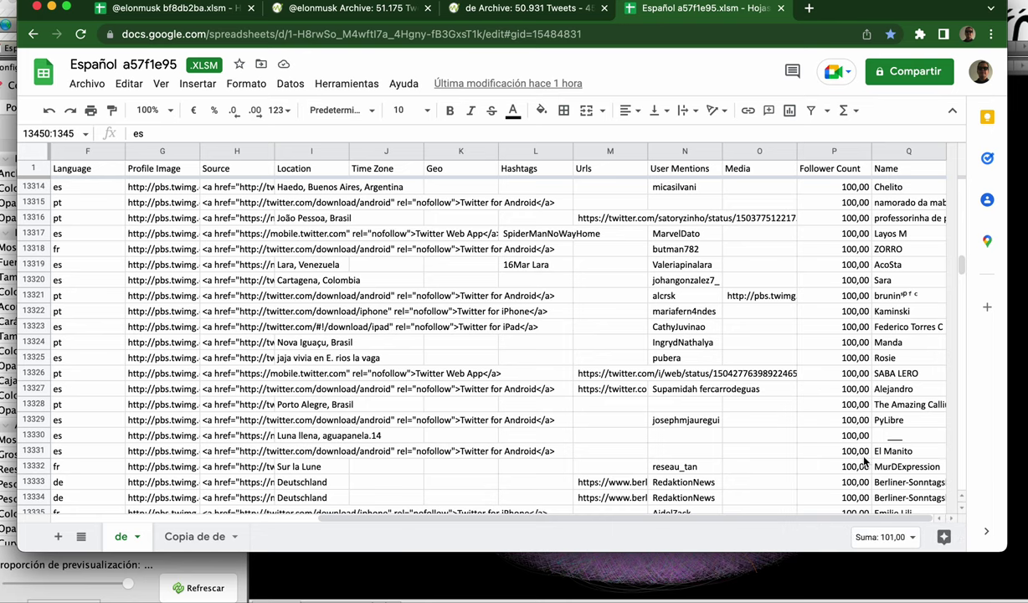
pyautogui.scroll(1, 867, 461)
pyautogui.scroll(1, 866, 463)
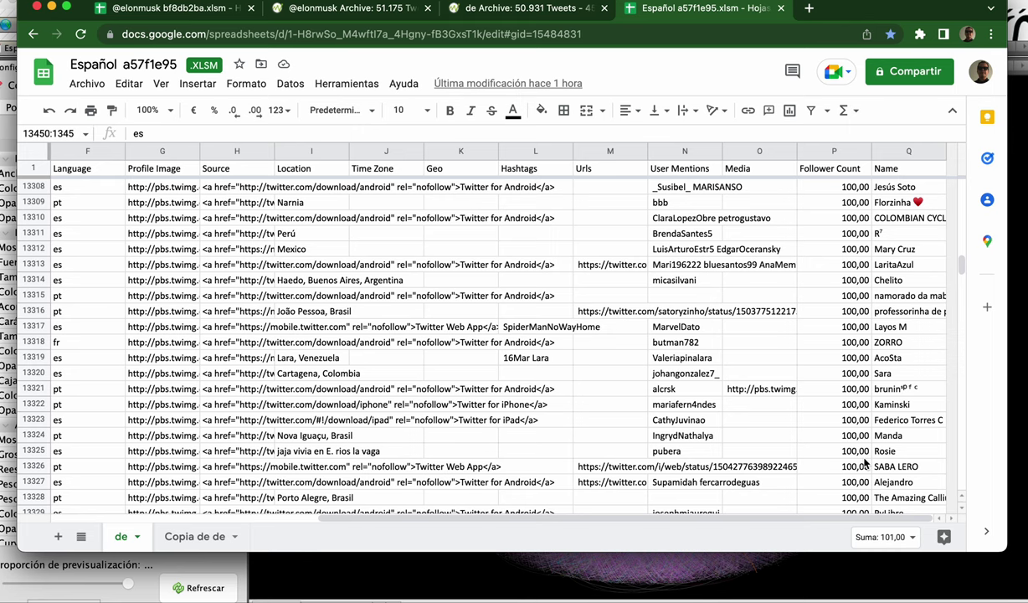
pyautogui.scroll(2, 866, 463)
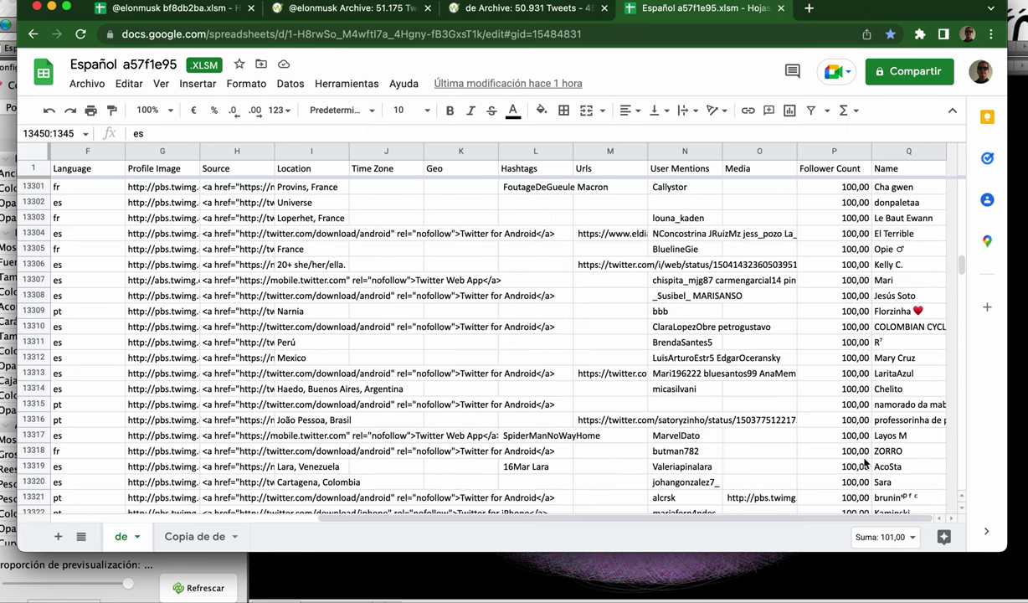
pyautogui.scroll(8, 866, 462)
pyautogui.scroll(-5, 866, 463)
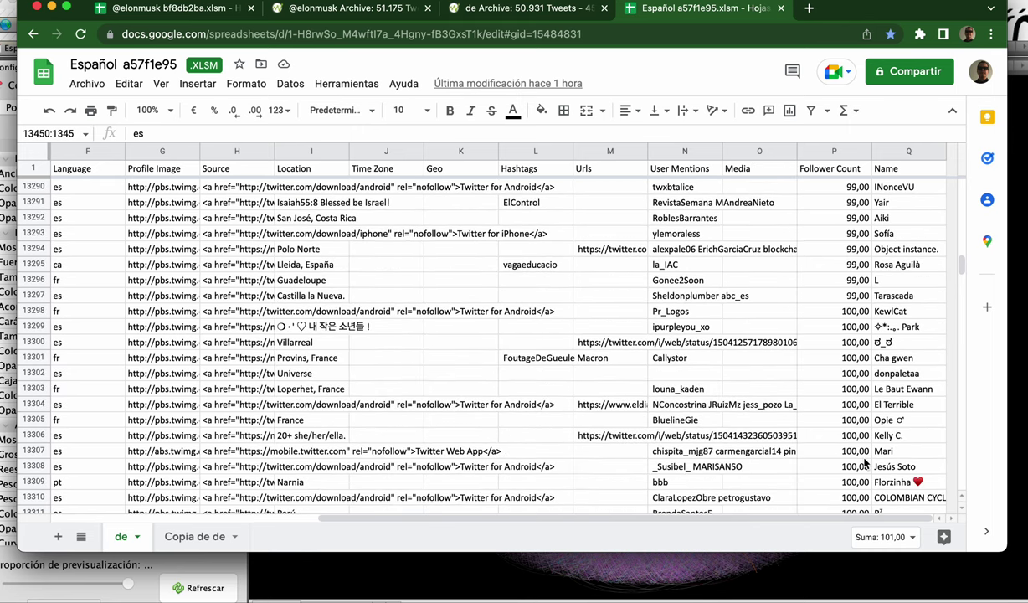
pyautogui.scroll(-10, 867, 463)
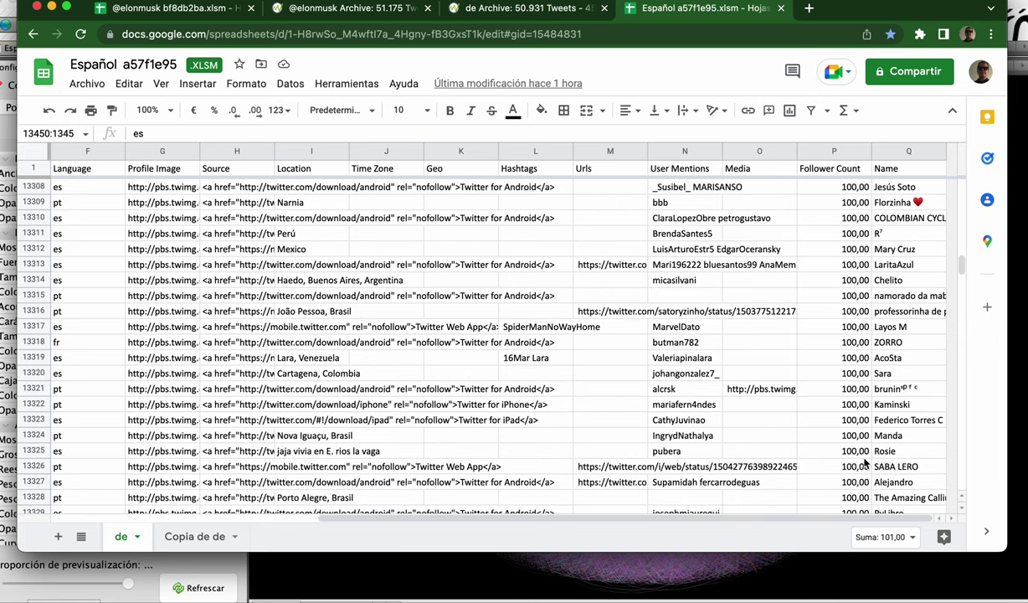
pyautogui.scroll(-3, 867, 463)
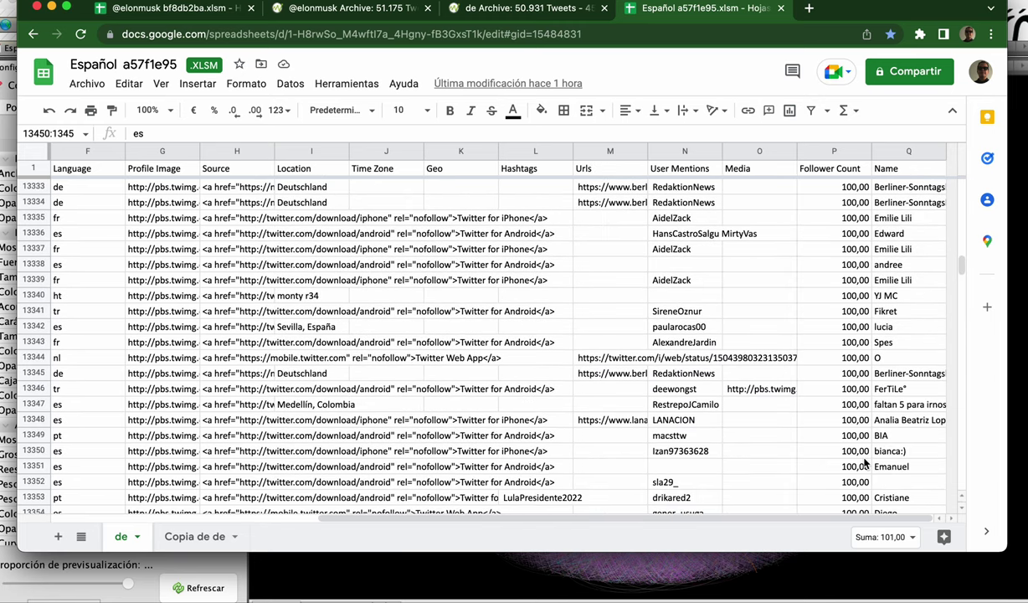
pyautogui.scroll(-13, 866, 463)
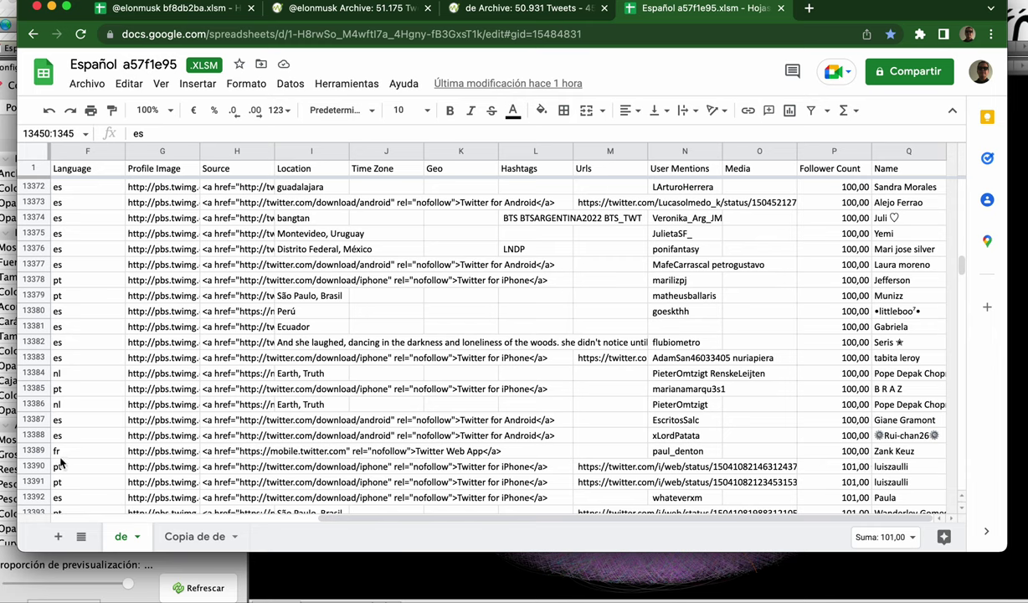
pyautogui.click(38, 465)
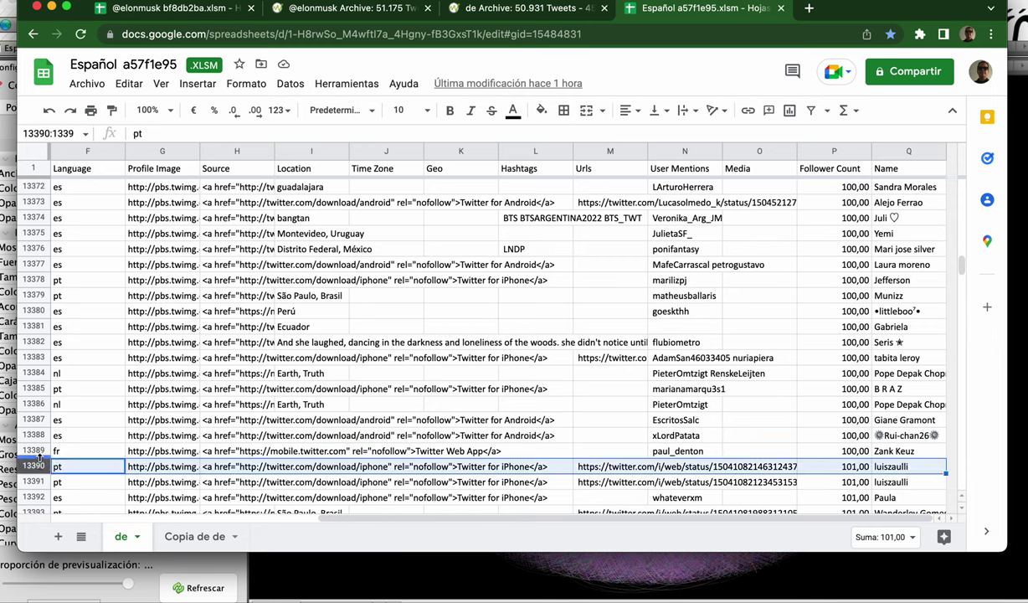
pyautogui.click(36, 451)
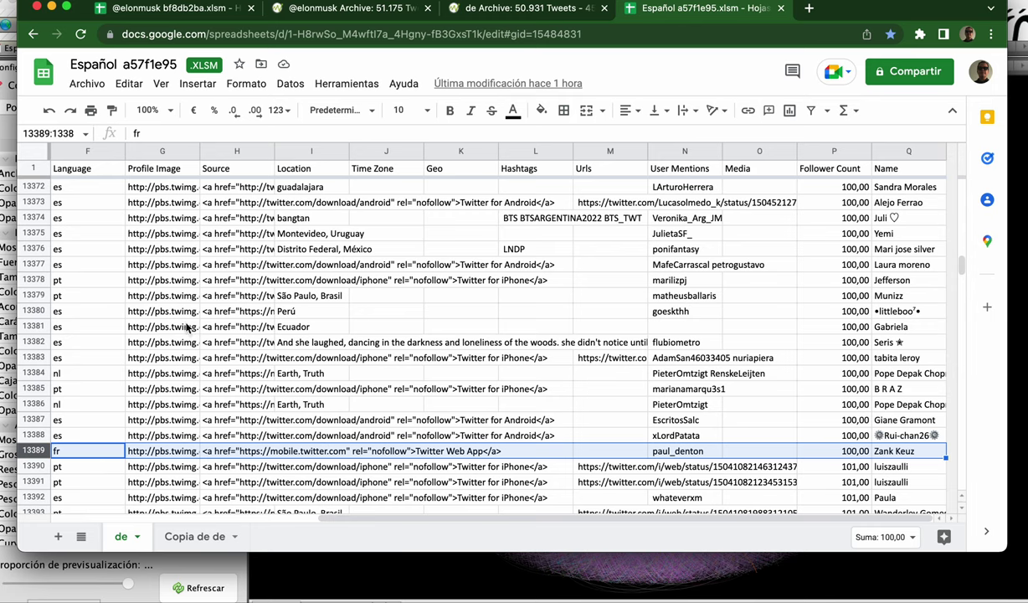
# Step: Open the Calculator app alongside the "de" spreadsheet
pyautogui.moveTo(436, 598)
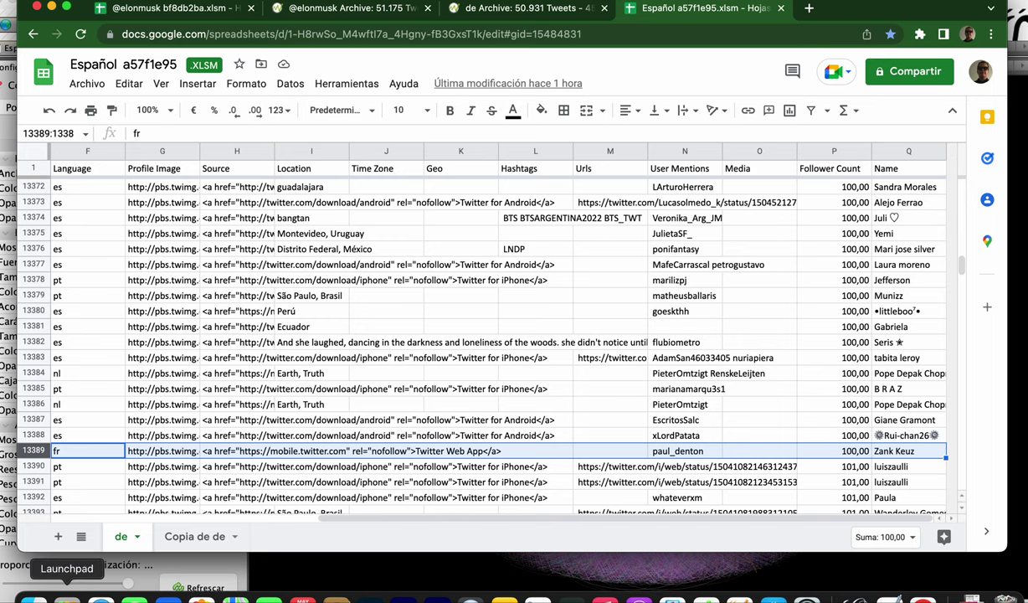
pyautogui.click(67, 598)
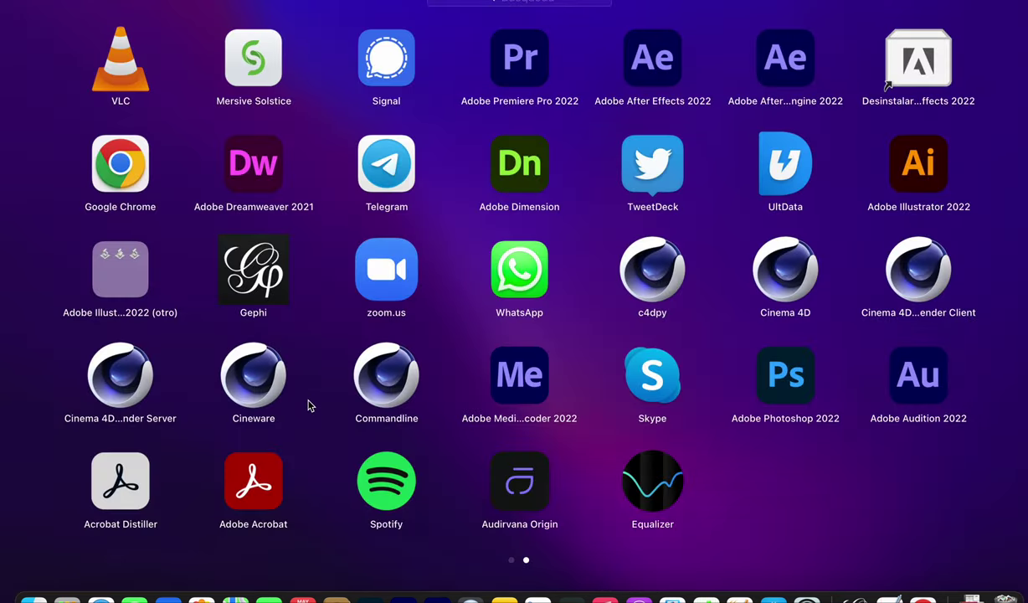
pyautogui.hscroll(-3, 308, 405)
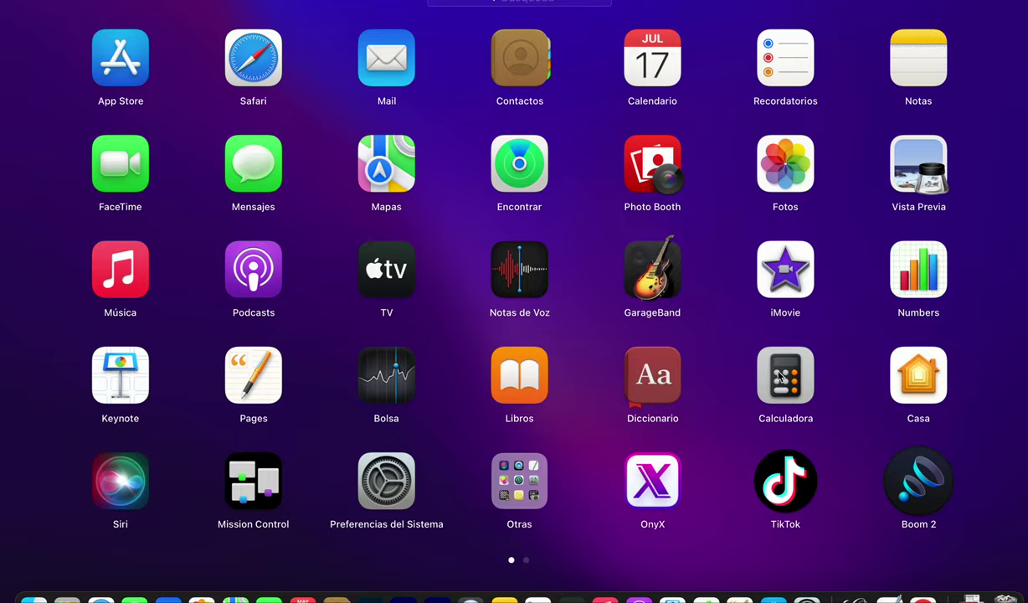
pyautogui.click(783, 377)
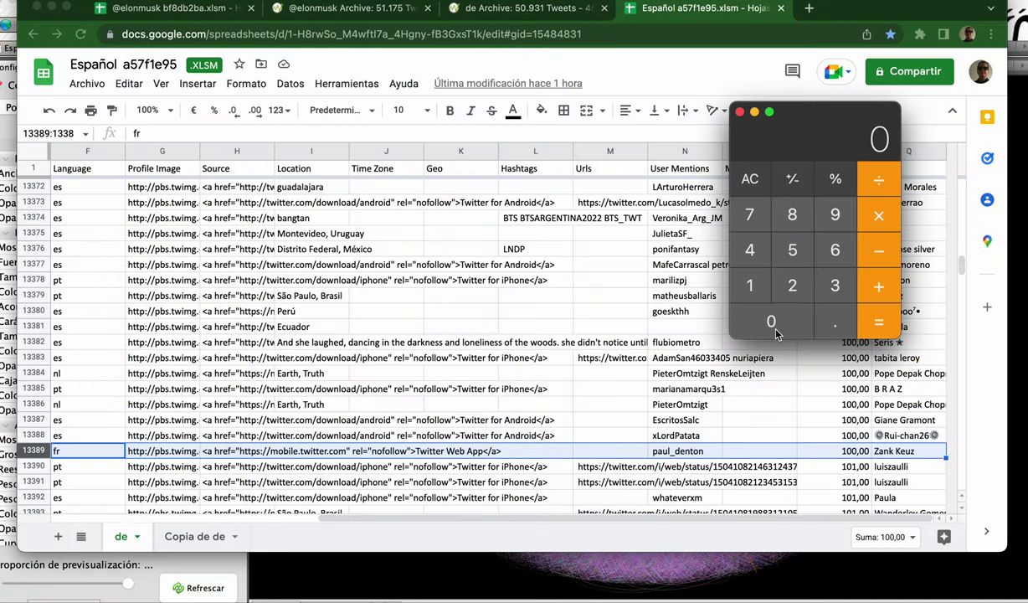
# Step: Copy the tweet total from the "de" page in Tweet Archivist, paste it into Calculator, and clear the entry
pyautogui.click(484, 10)
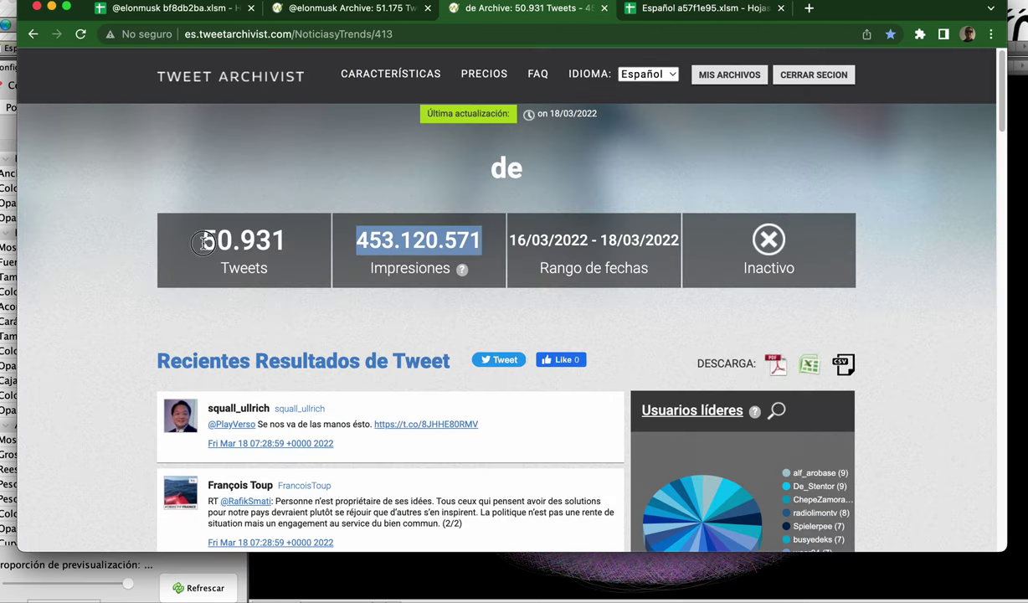
pyautogui.moveTo(204, 241); pyautogui.dragTo(293, 241)
pyautogui.rightClick(277, 243)
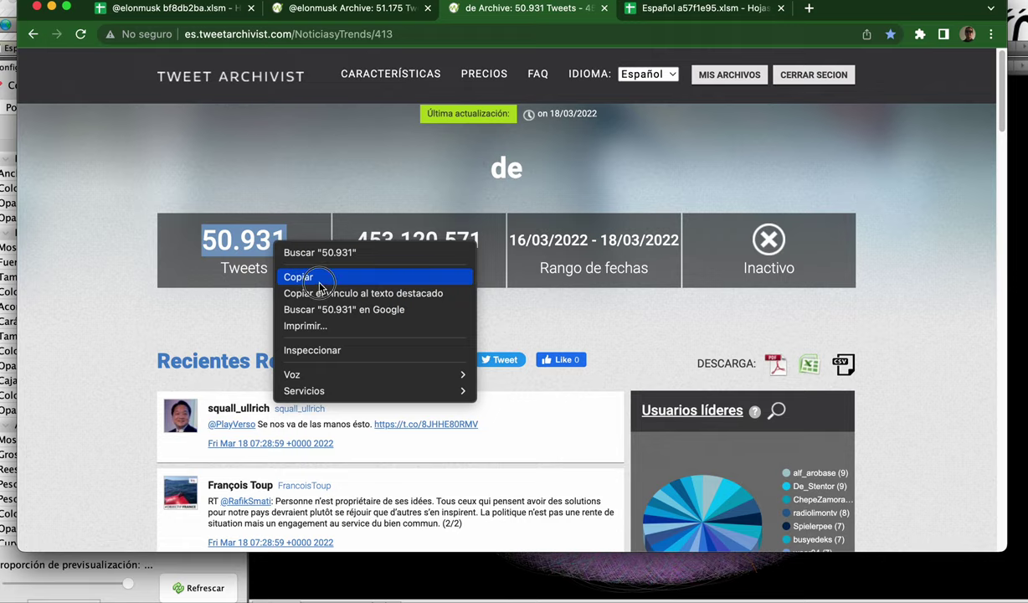
pyautogui.click(319, 279)
pyautogui.hotkey('ctrl', 'Up')
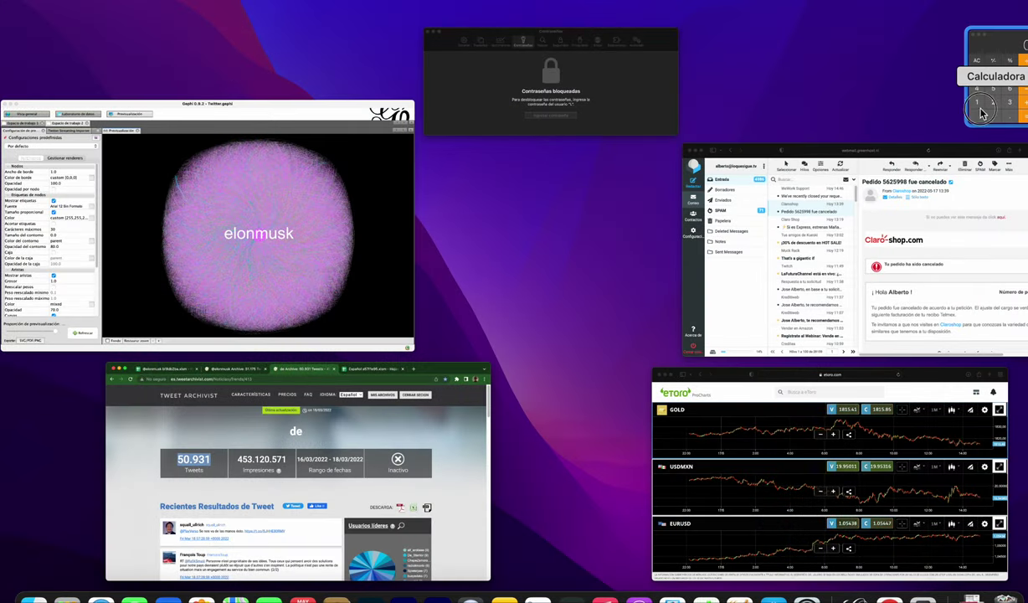
pyautogui.click(984, 113)
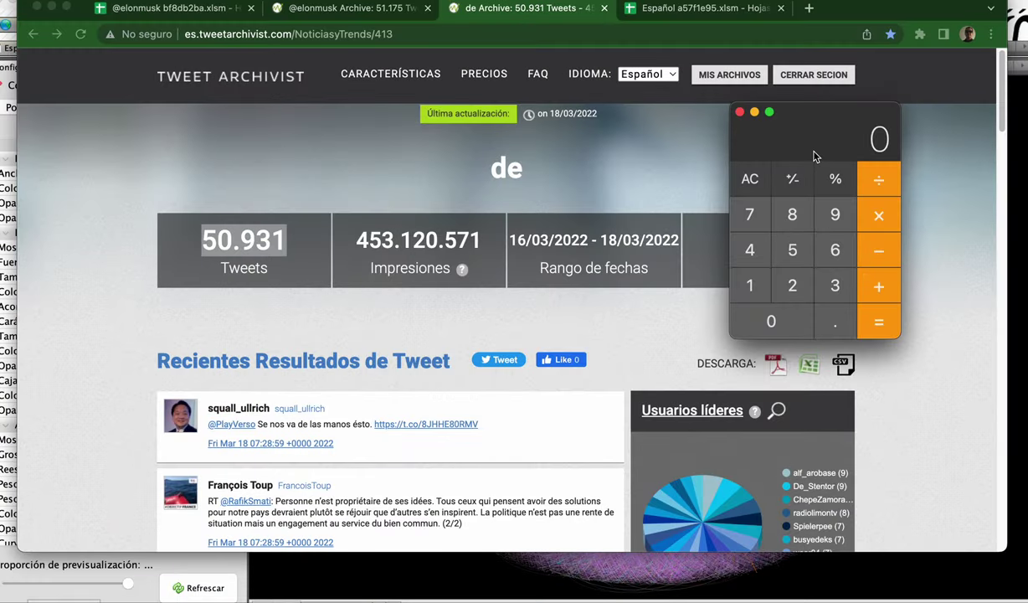
pyautogui.press('super+v')
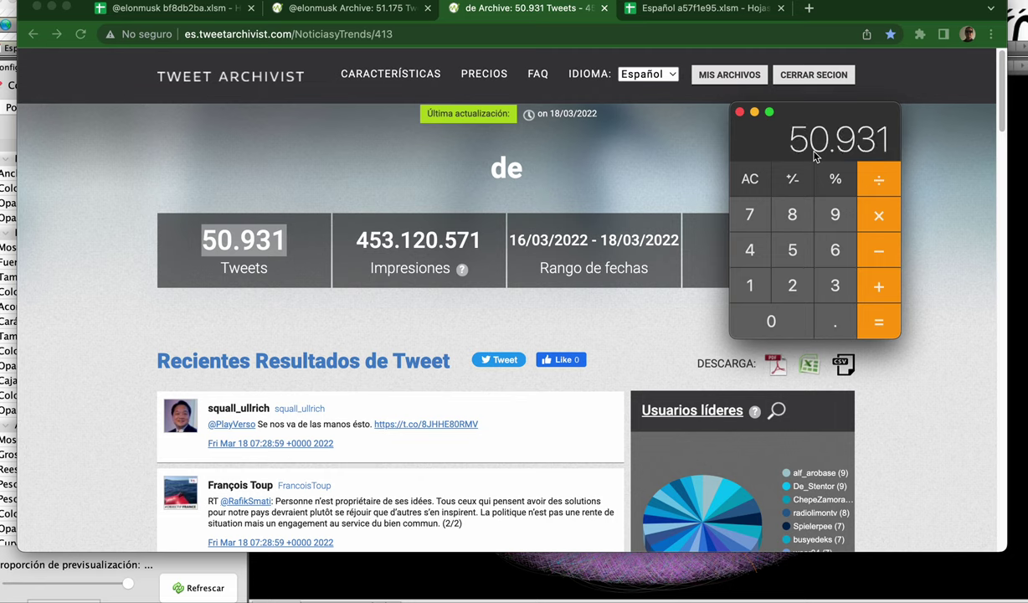
pyautogui.moveTo(814, 156); pyautogui.dragTo(813, 157)
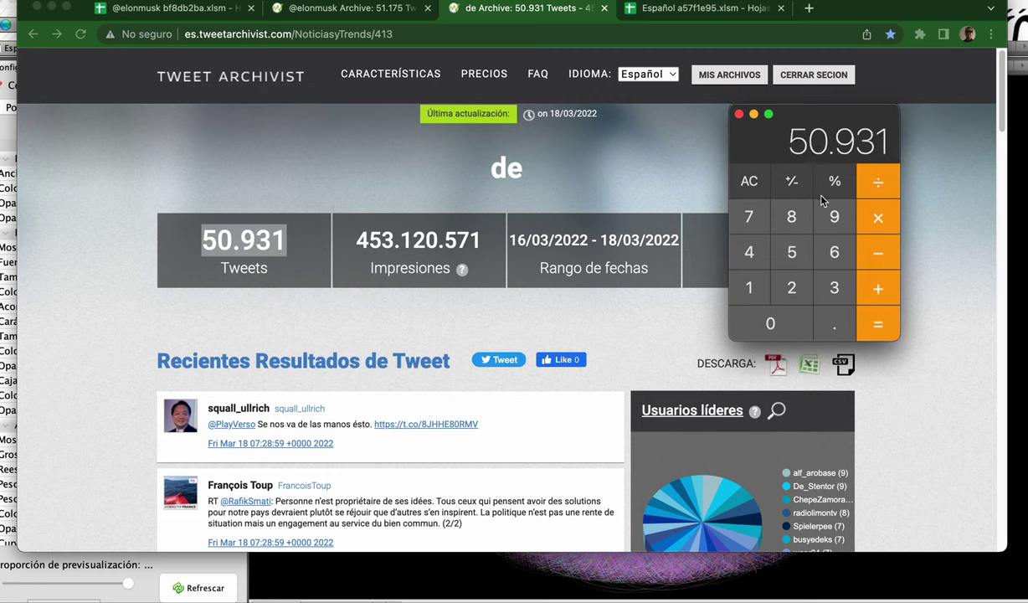
pyautogui.click(757, 186)
pyautogui.click(787, 249)
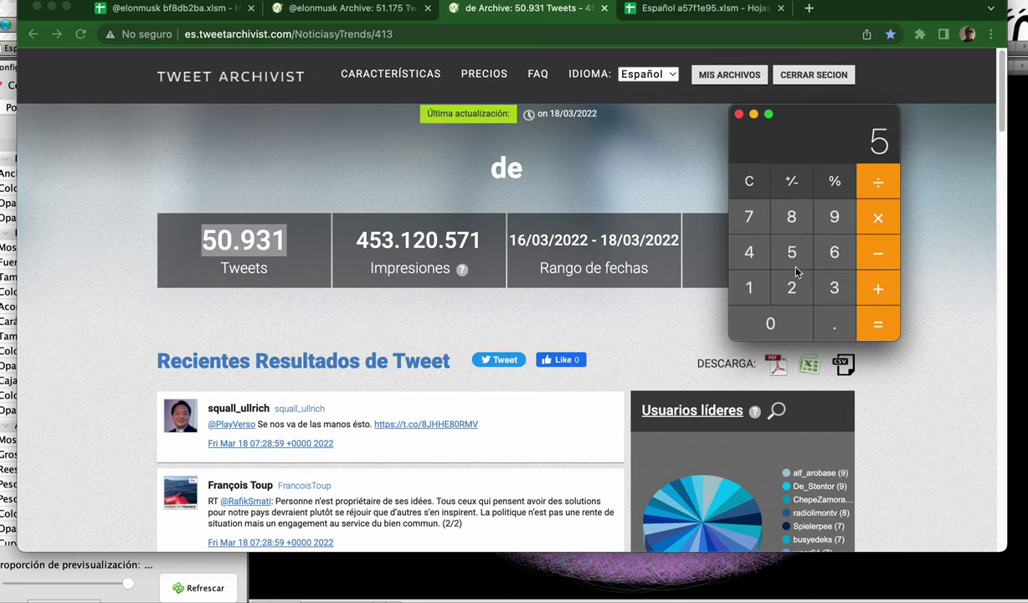
pyautogui.click(784, 323)
pyautogui.click(834, 216)
pyautogui.click(833, 287)
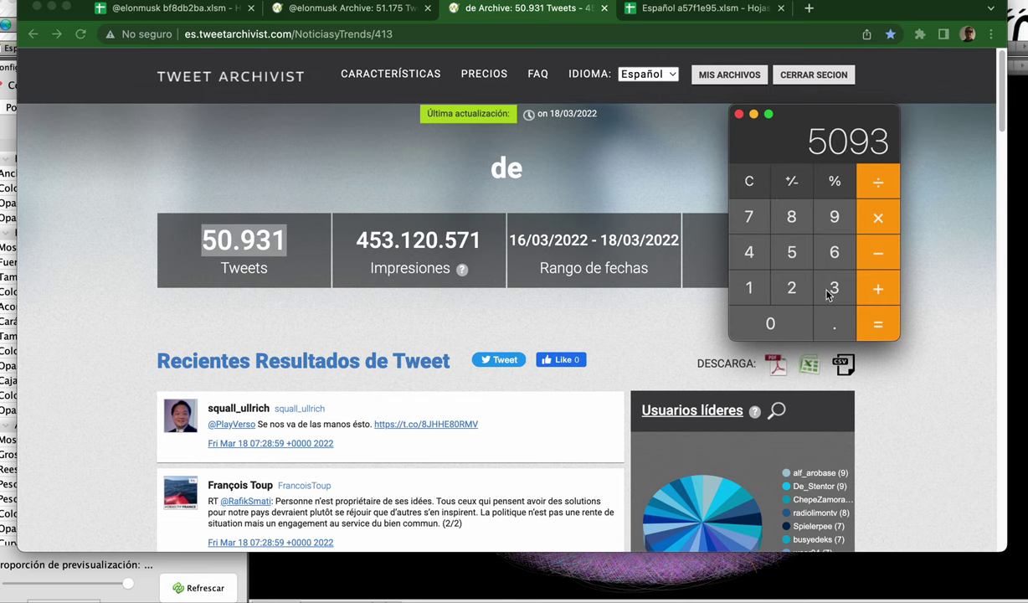
pyautogui.click(750, 289)
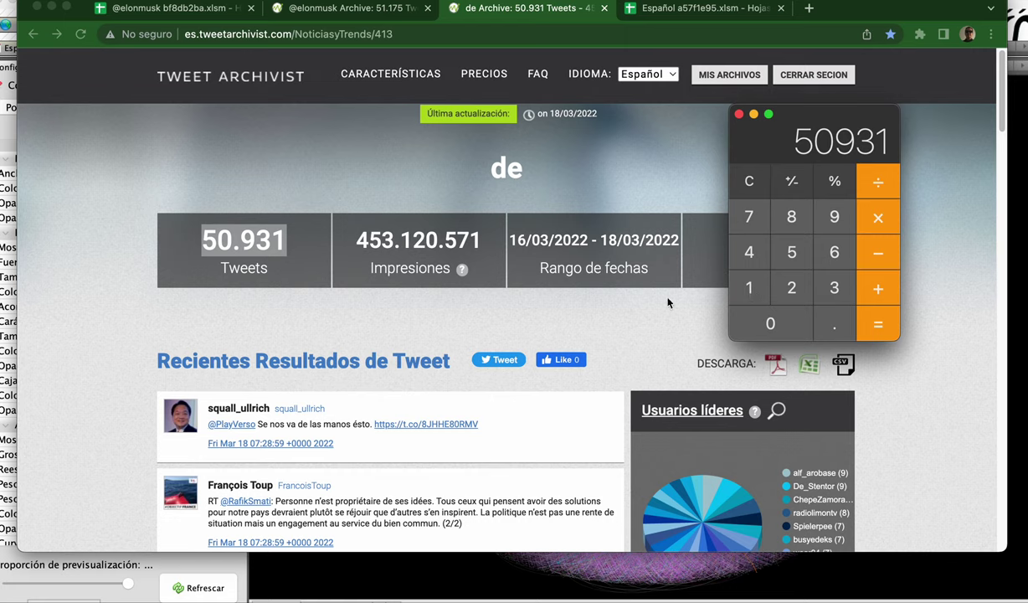
pyautogui.click(751, 182)
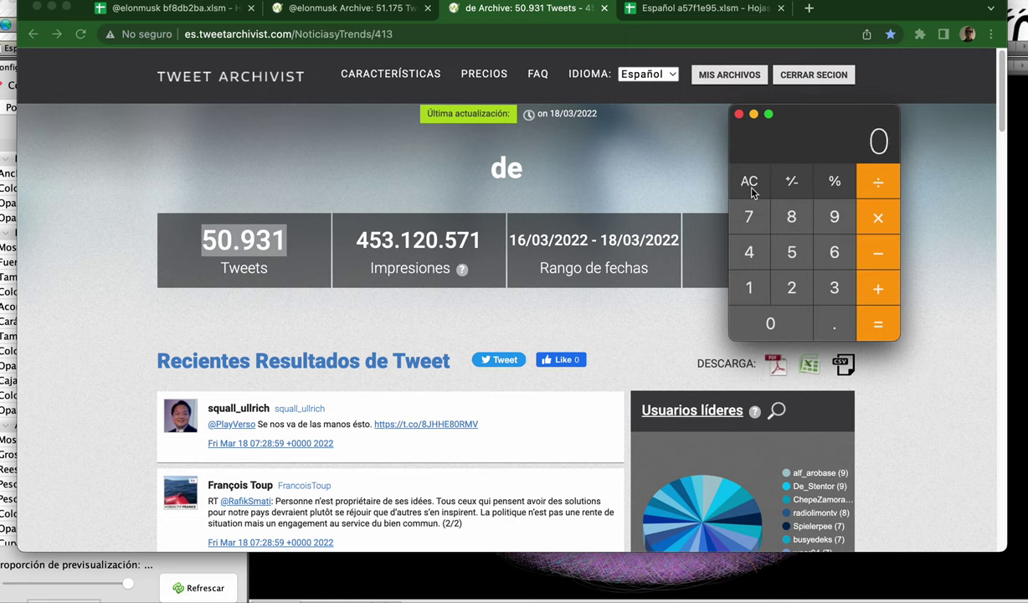
# Step: Multiply the cutoff row number 13389 by 100 in Calculator
pyautogui.click(749, 287)
pyautogui.click(831, 288)
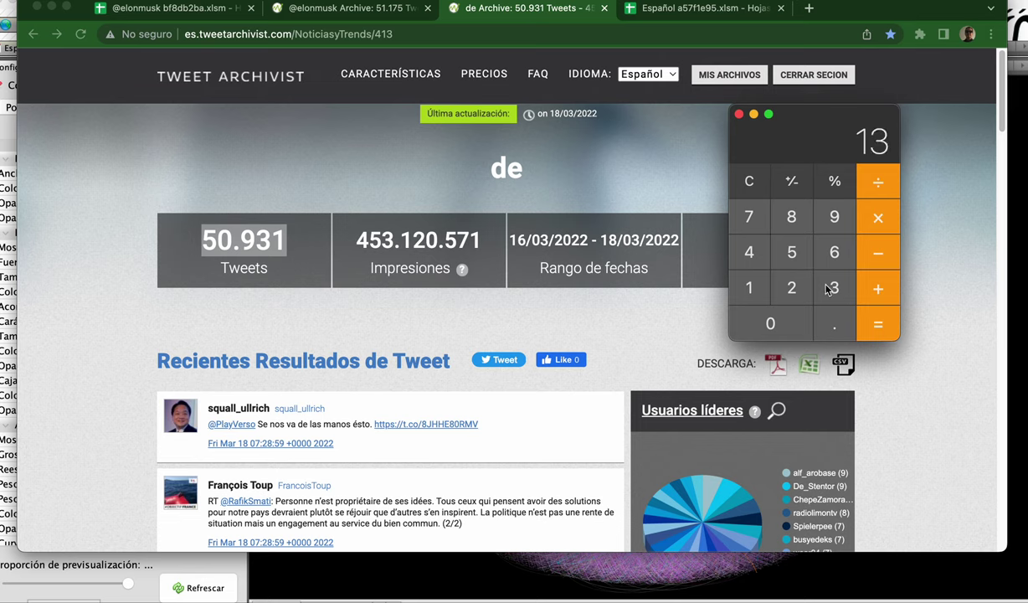
pyautogui.click(831, 288)
pyautogui.click(791, 218)
pyautogui.click(833, 217)
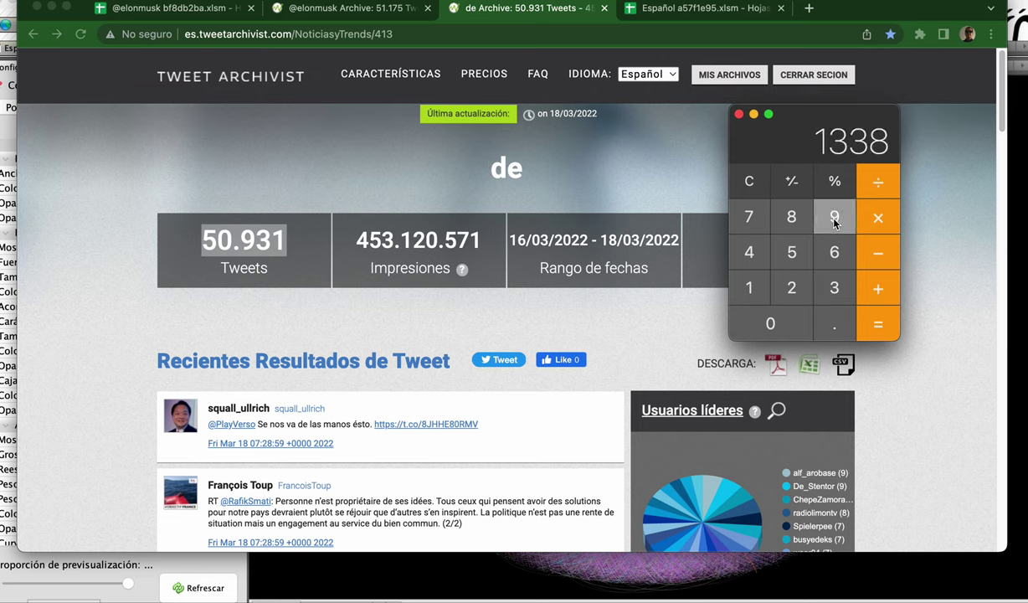
pyautogui.click(887, 228)
pyautogui.click(751, 291)
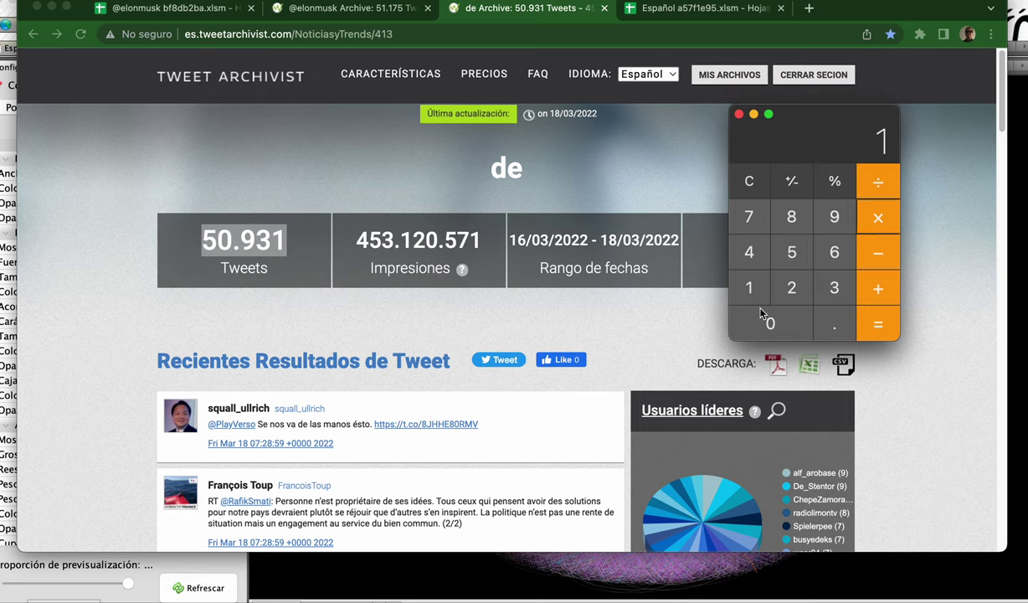
pyautogui.click(760, 318)
pyautogui.click(762, 316)
pyautogui.click(878, 322)
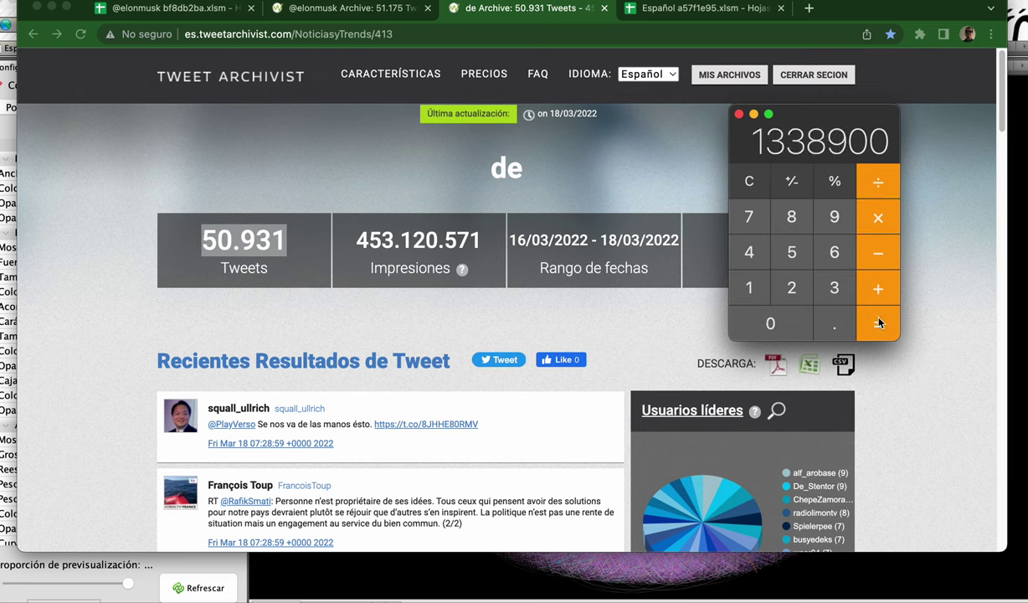
# Step: Divide the product by the "de" archive's tweet total of 50931 to get the percentage
pyautogui.click(879, 181)
pyautogui.click(788, 250)
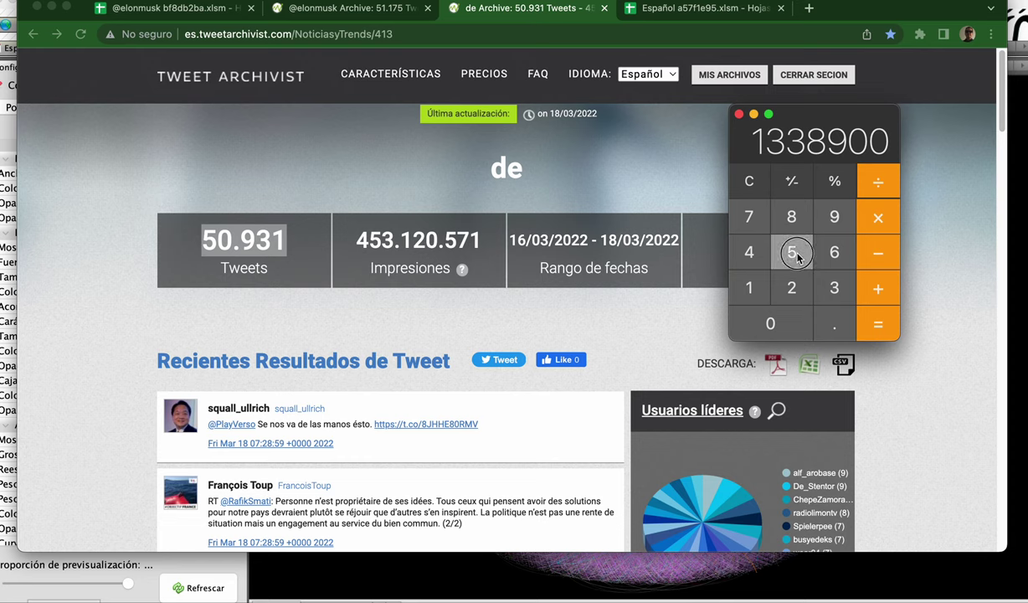
pyautogui.click(782, 332)
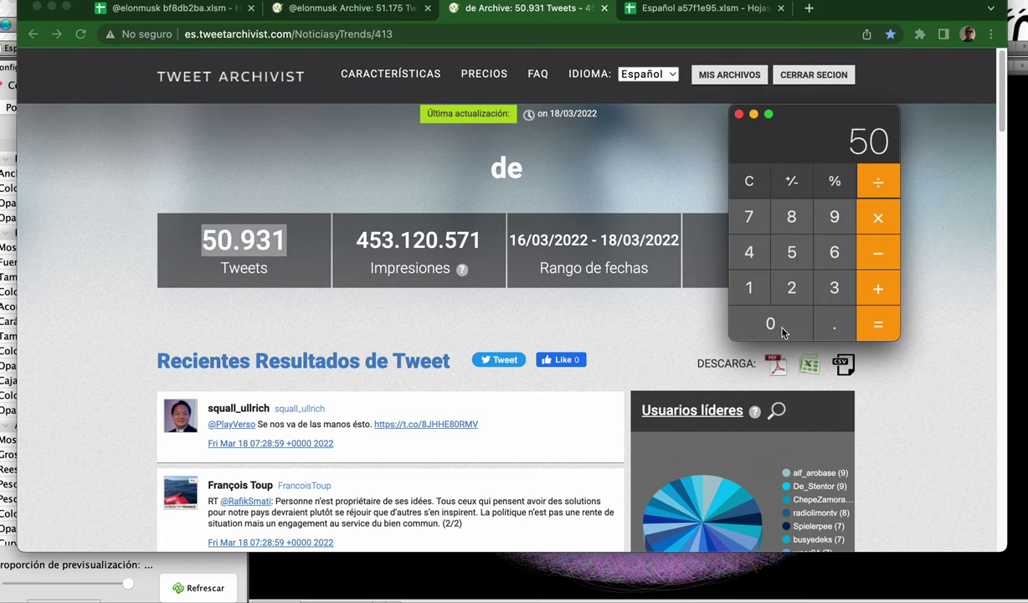
pyautogui.click(834, 222)
pyautogui.click(832, 289)
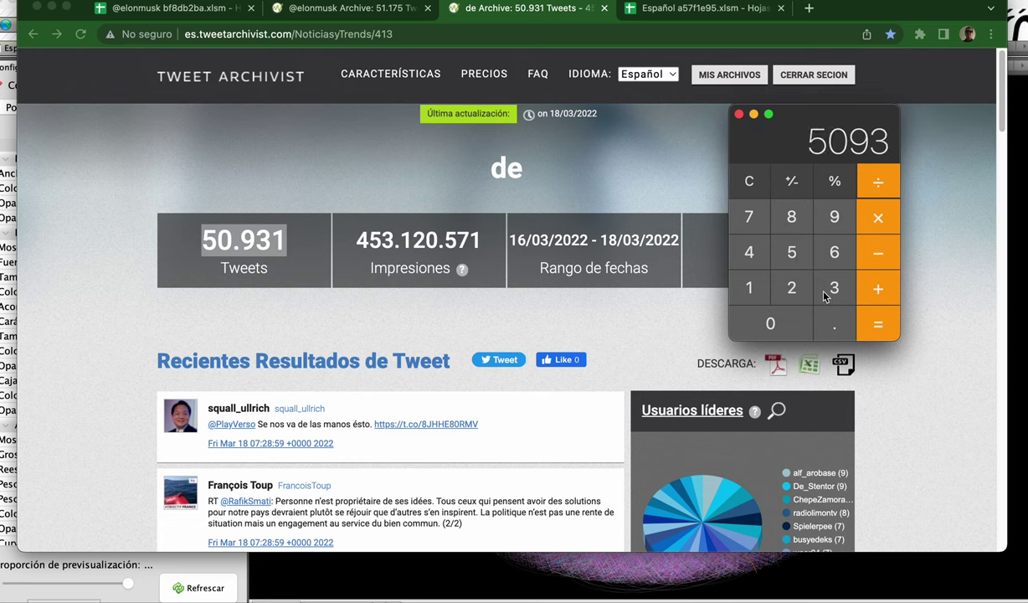
pyautogui.click(749, 287)
pyautogui.click(876, 323)
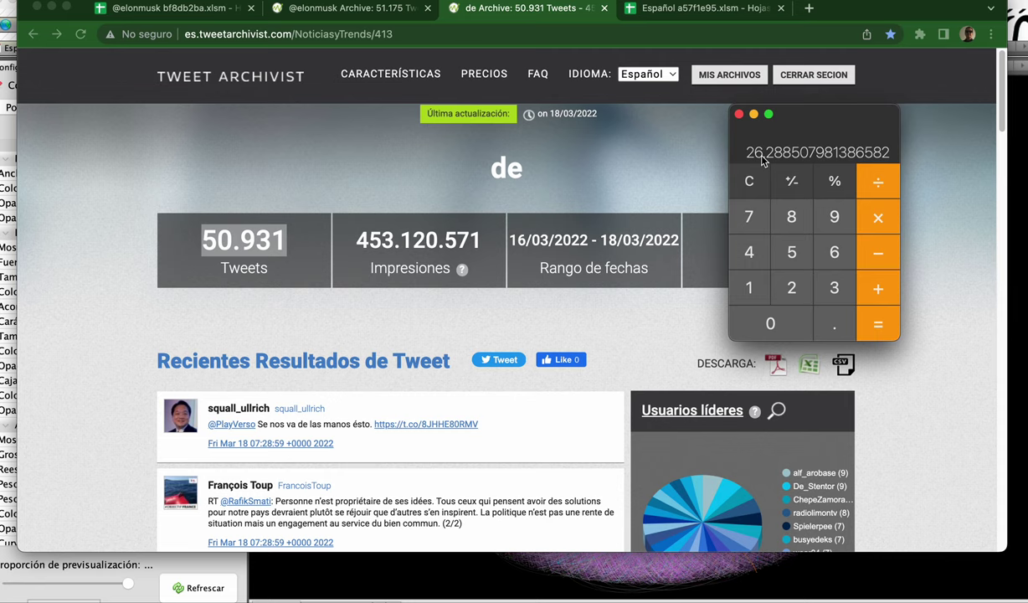
pyautogui.click(654, 179)
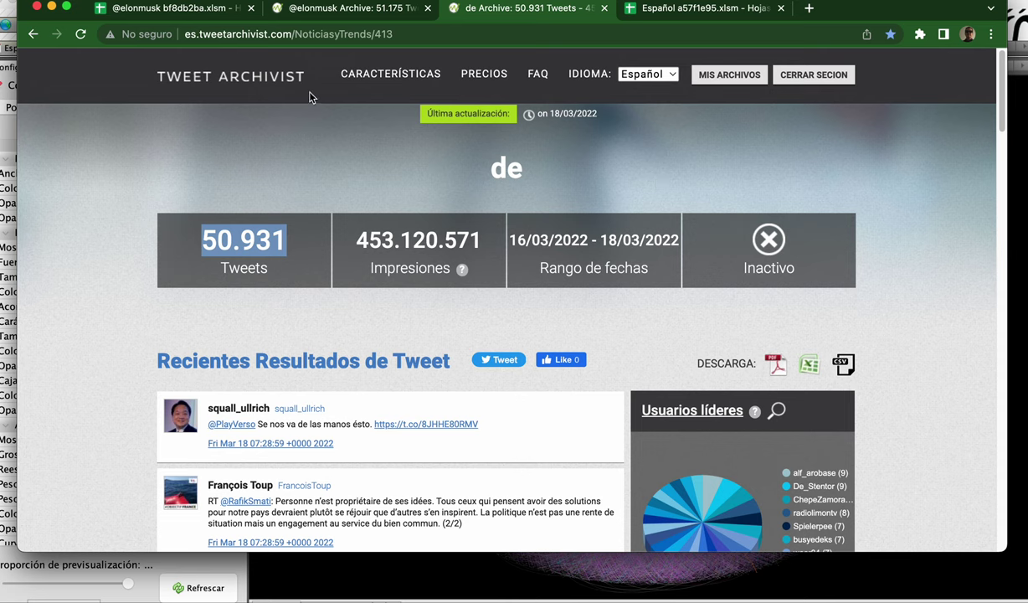
pyautogui.click(333, 10)
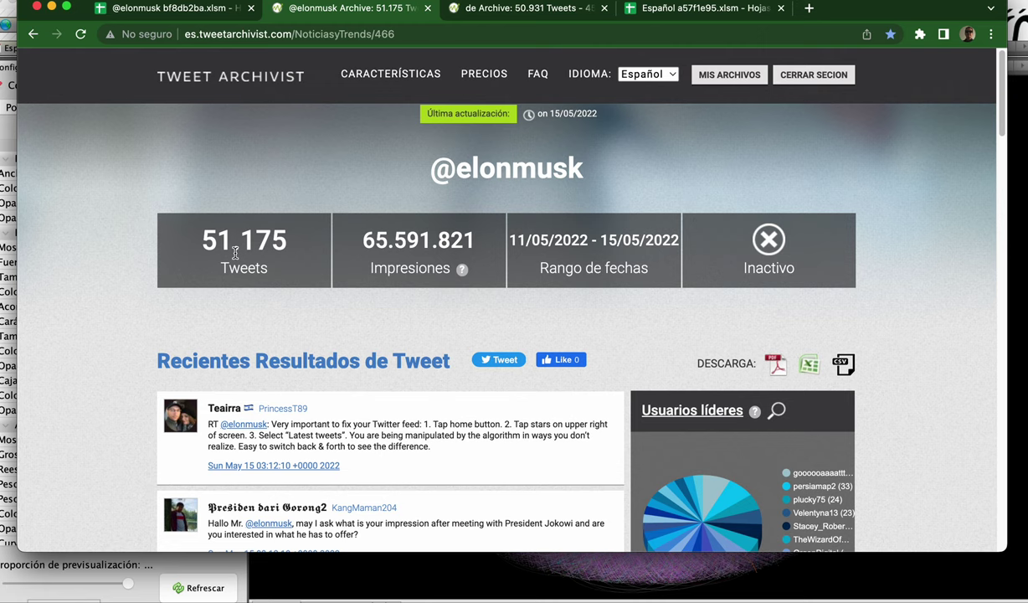
pyautogui.click(214, 10)
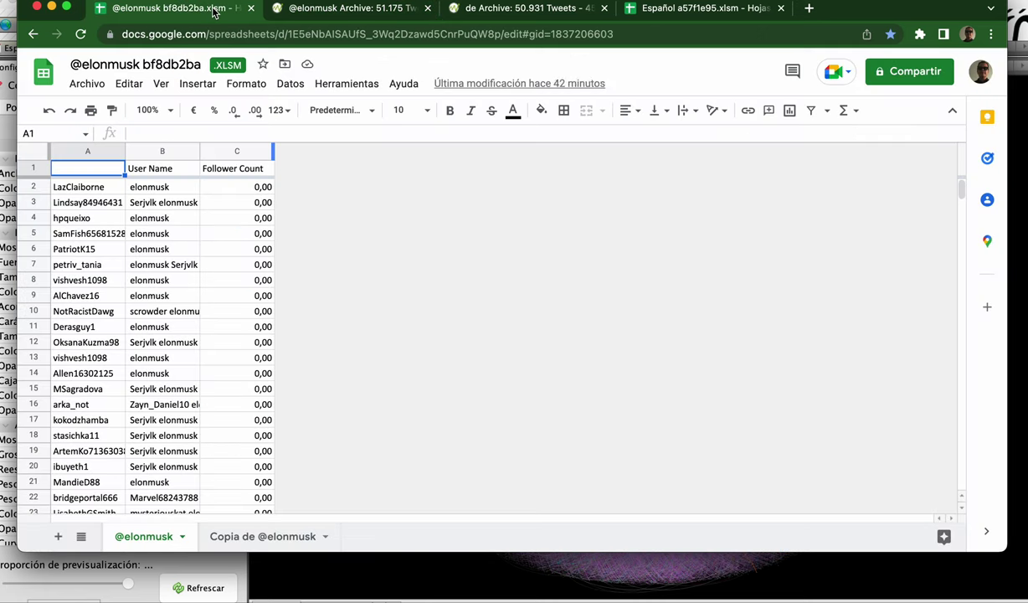
pyautogui.scroll(-5, 250, 252)
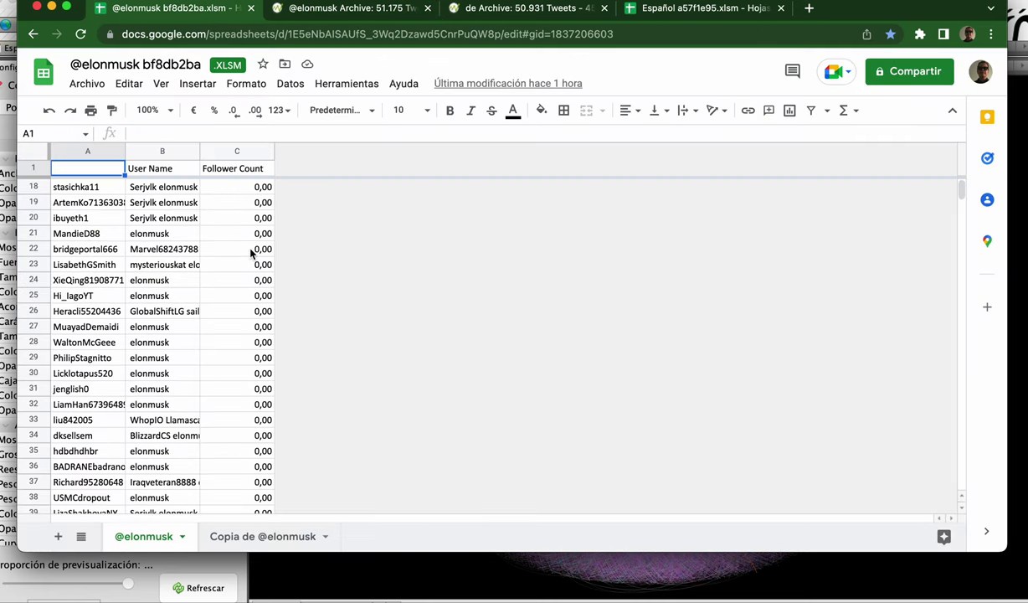
pyautogui.scroll(-20, 251, 253)
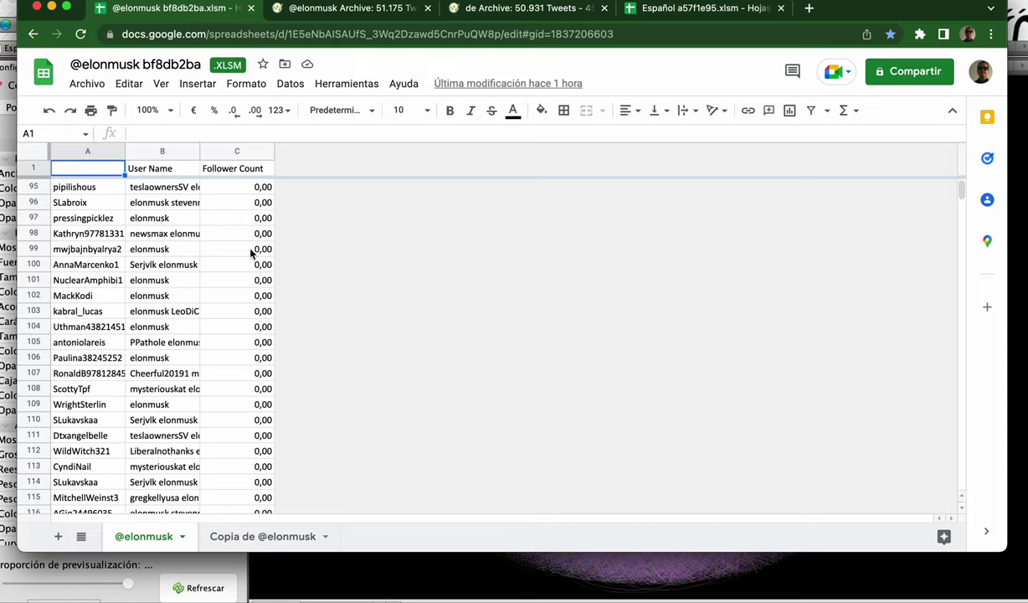
pyautogui.scroll(-20, 250, 253)
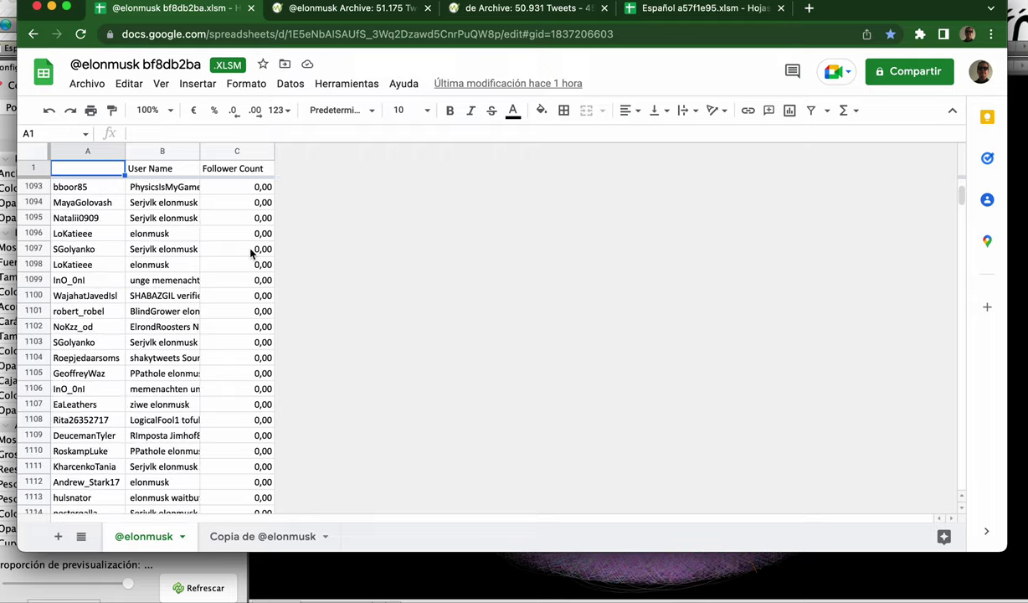
pyautogui.scroll(-20, 251, 253)
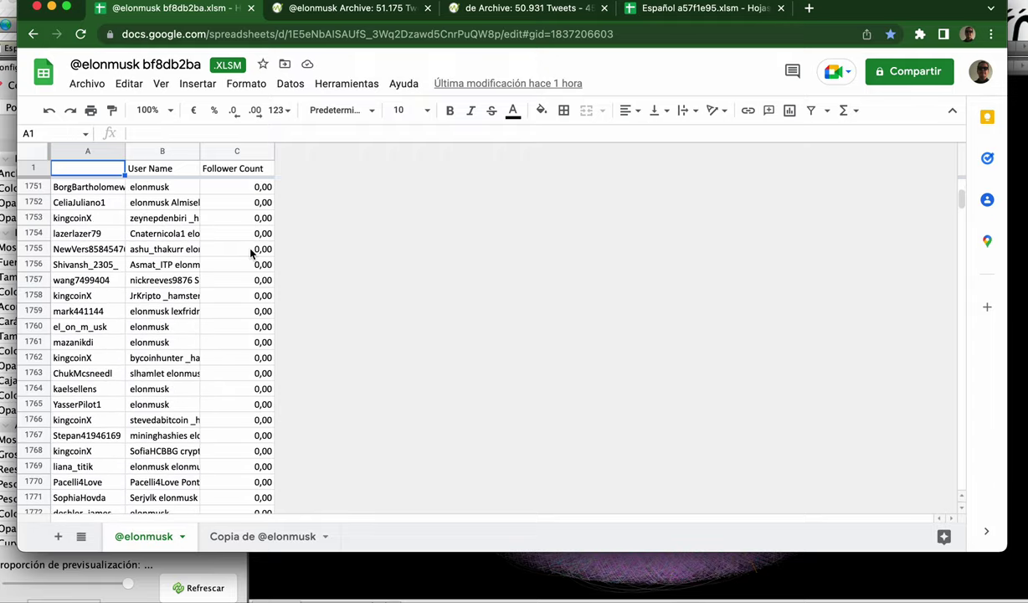
pyautogui.scroll(-20, 250, 253)
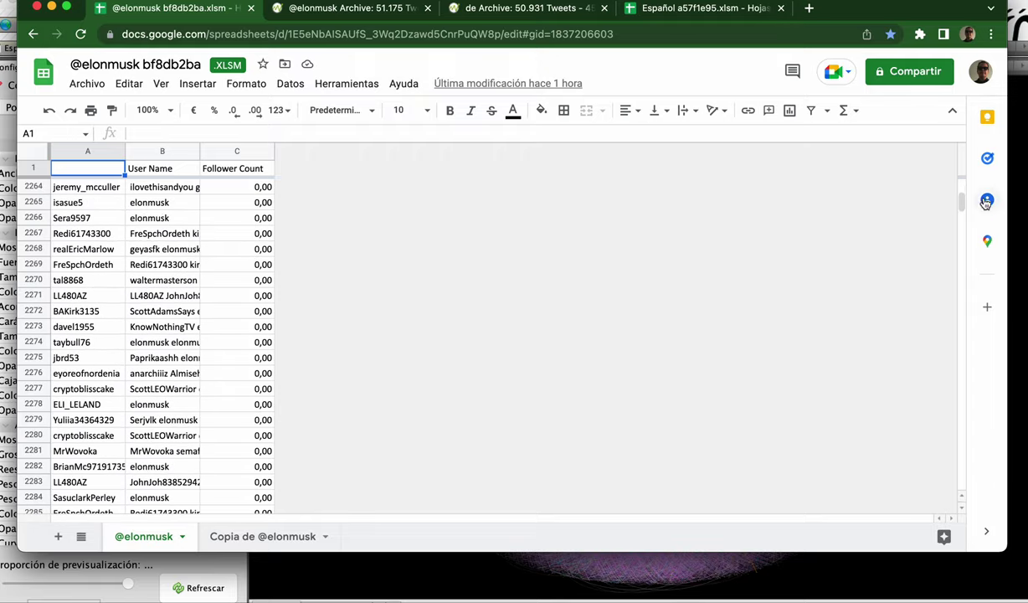
pyautogui.moveTo(962, 205); pyautogui.dragTo(965, 337)
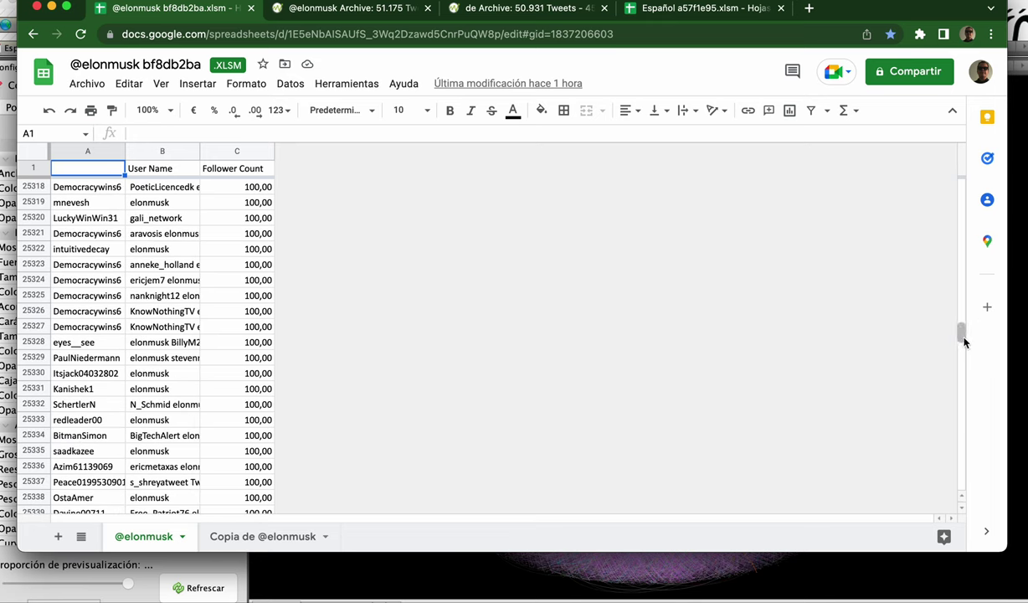
pyautogui.moveTo(961, 337); pyautogui.dragTo(963, 339)
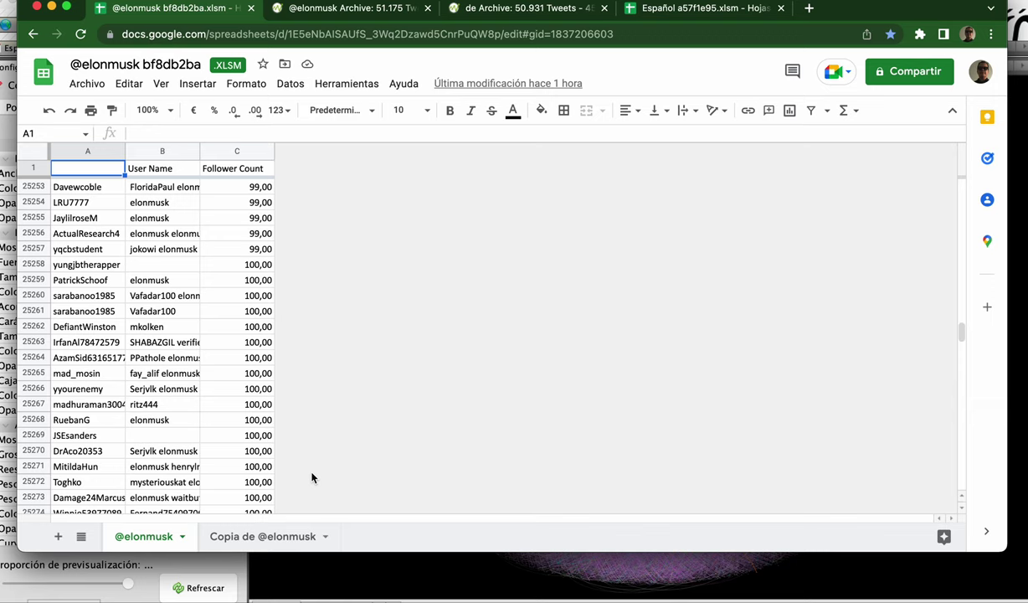
pyautogui.moveTo(960, 332); pyautogui.dragTo(962, 334)
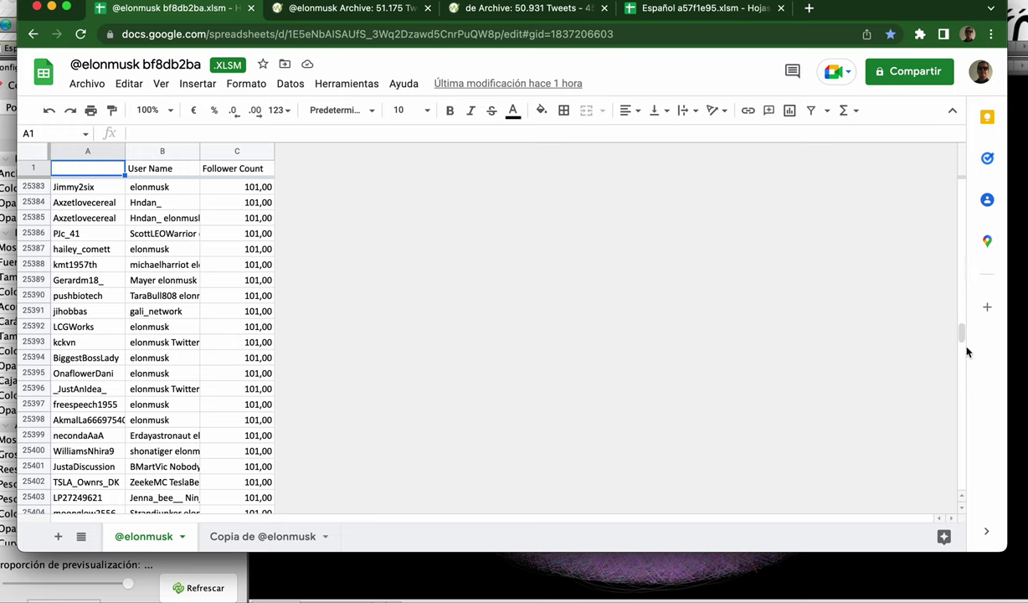
pyautogui.moveTo(961, 335); pyautogui.dragTo(964, 337)
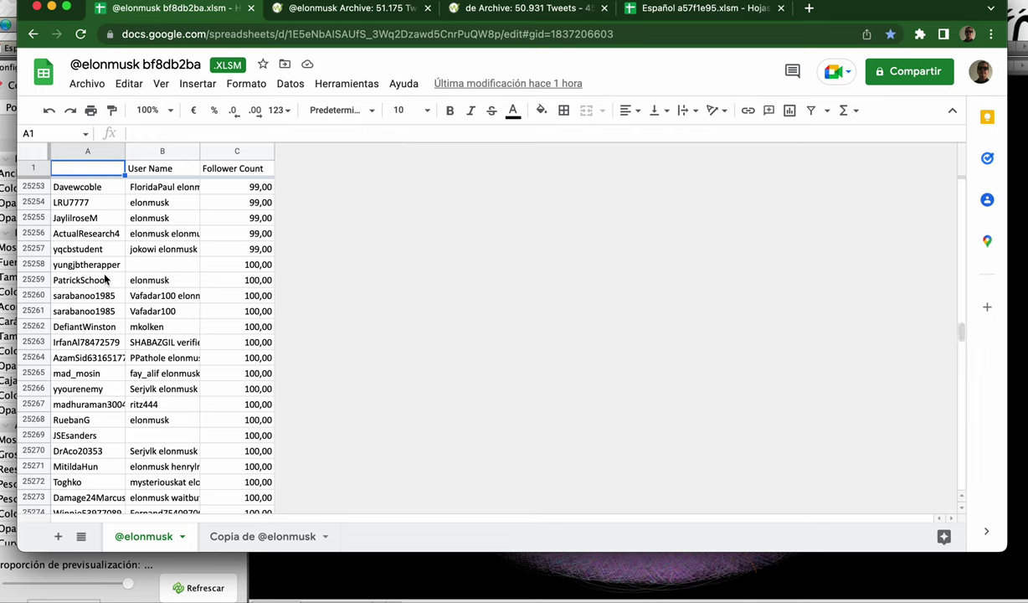
pyautogui.click(35, 265)
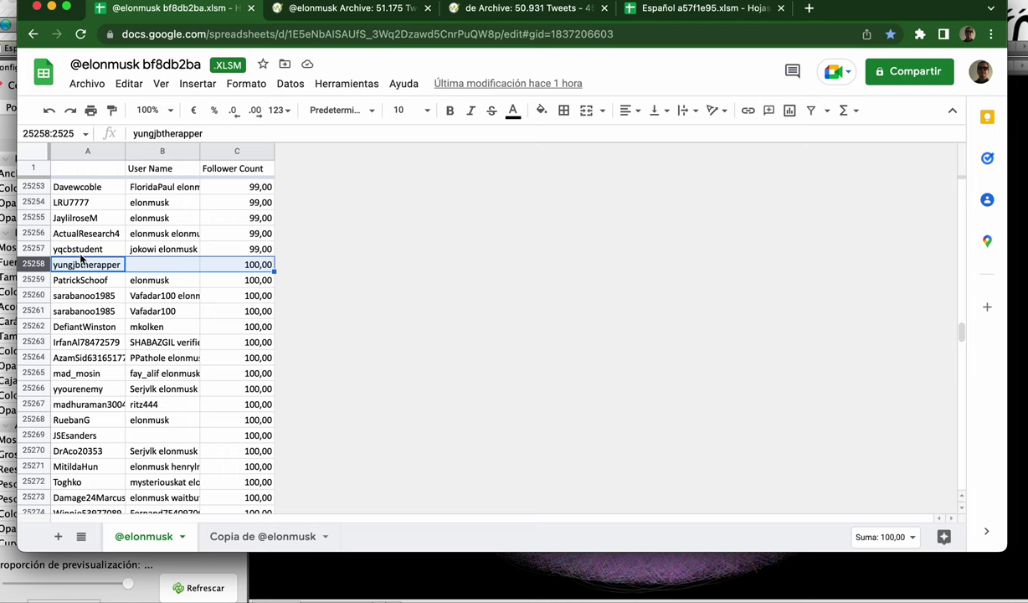
pyautogui.scroll(10, 80, 255)
pyautogui.scroll(9, 80, 258)
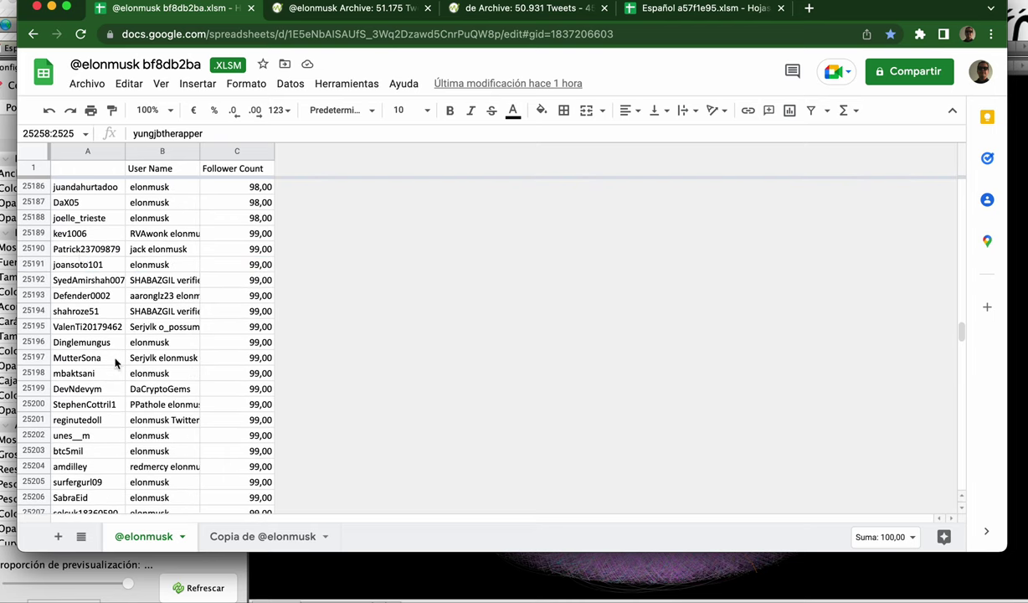
pyautogui.click(108, 326)
pyautogui.click(115, 287)
pyautogui.scroll(2, 114, 286)
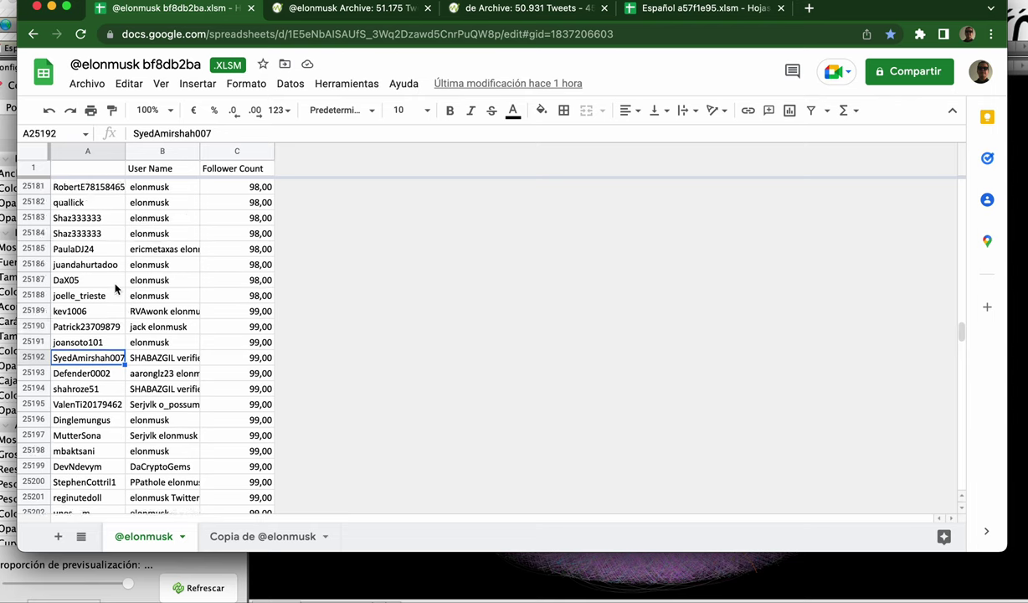
pyautogui.click(83, 229)
pyautogui.click(90, 221)
pyautogui.click(93, 187)
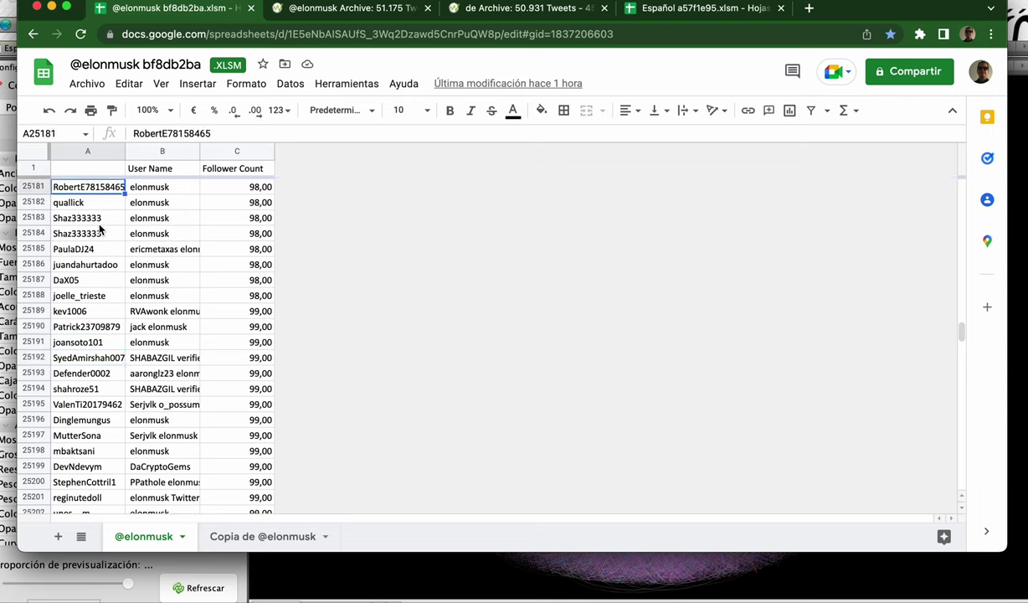
pyautogui.scroll(20, 112, 268)
pyautogui.scroll(20, 109, 269)
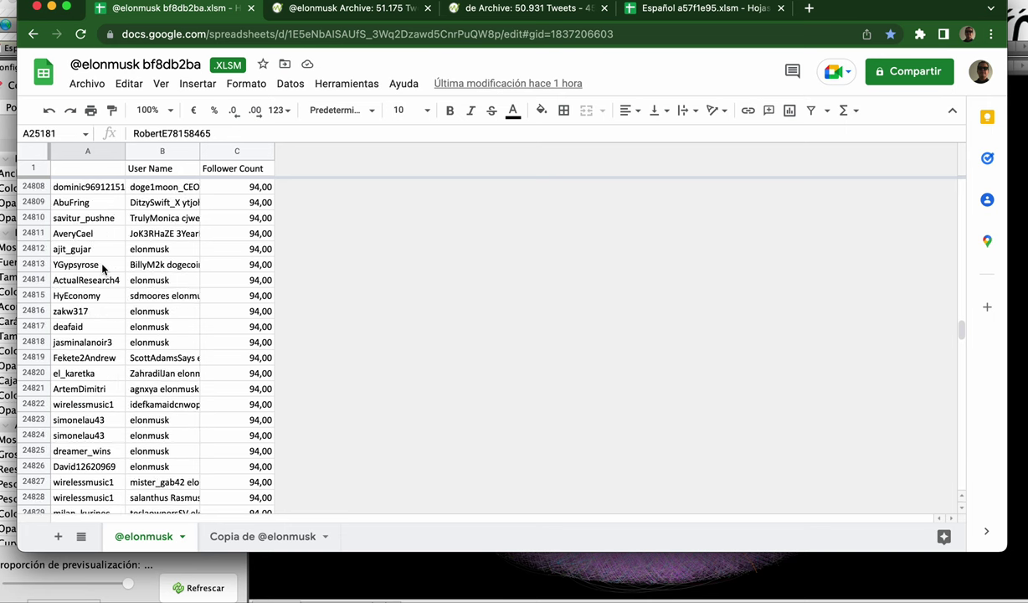
pyautogui.click(90, 187)
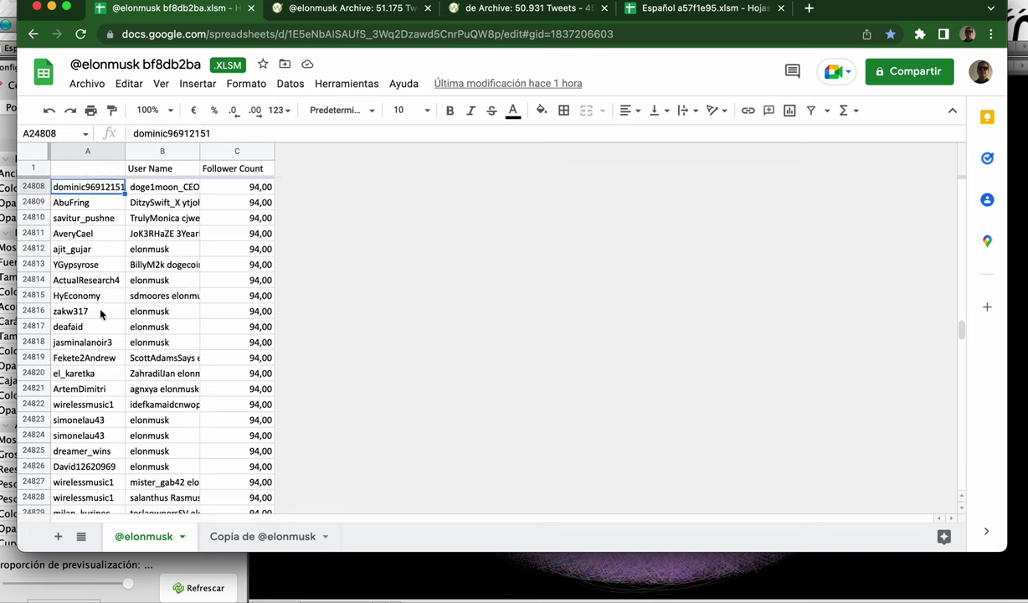
pyautogui.scroll(8, 100, 314)
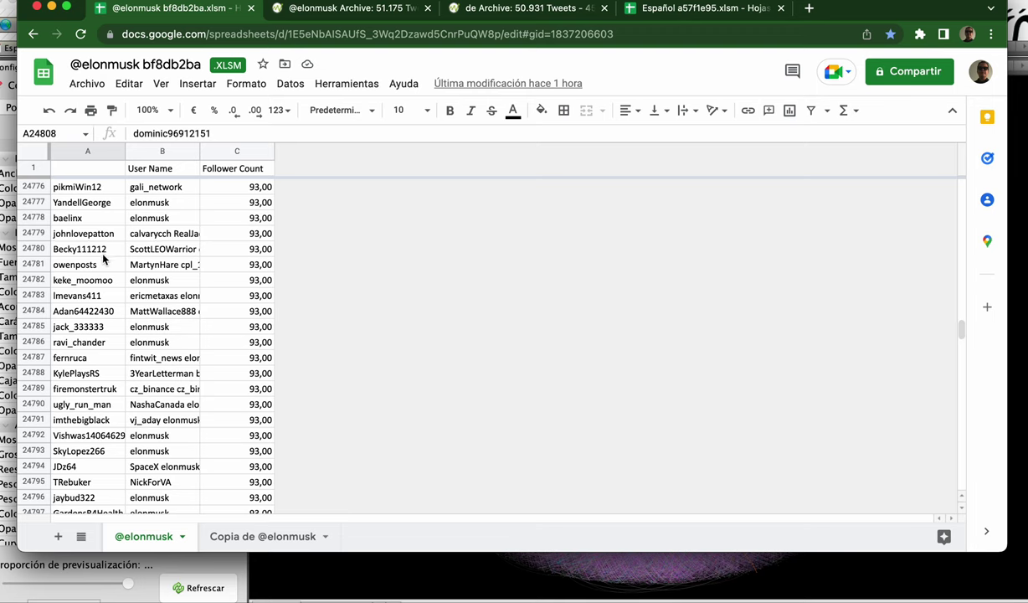
pyautogui.click(101, 252)
pyautogui.scroll(5, 103, 258)
pyautogui.scroll(1, 103, 258)
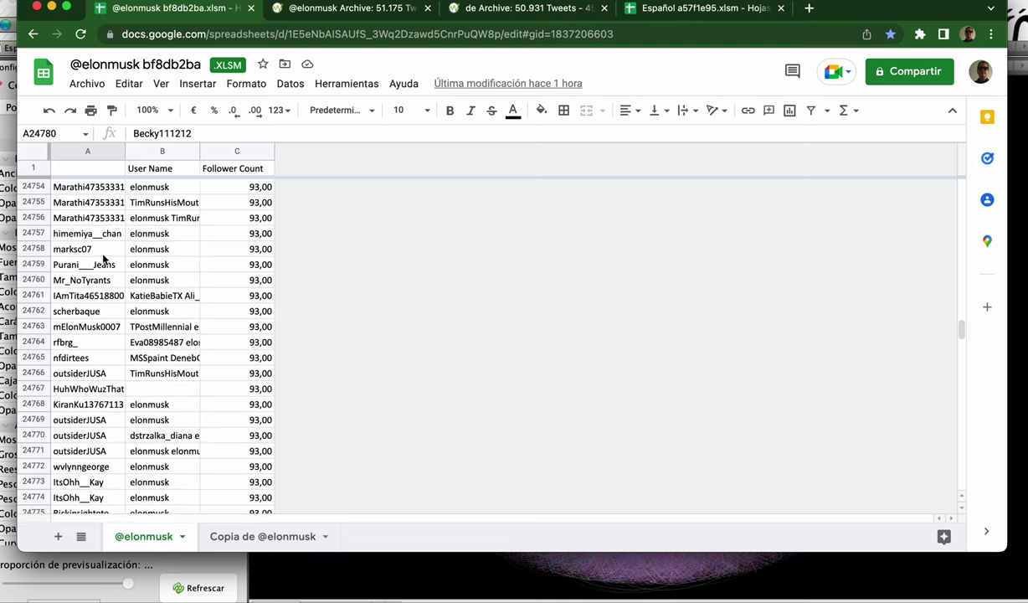
pyautogui.click(104, 218)
pyautogui.scroll(1, 106, 226)
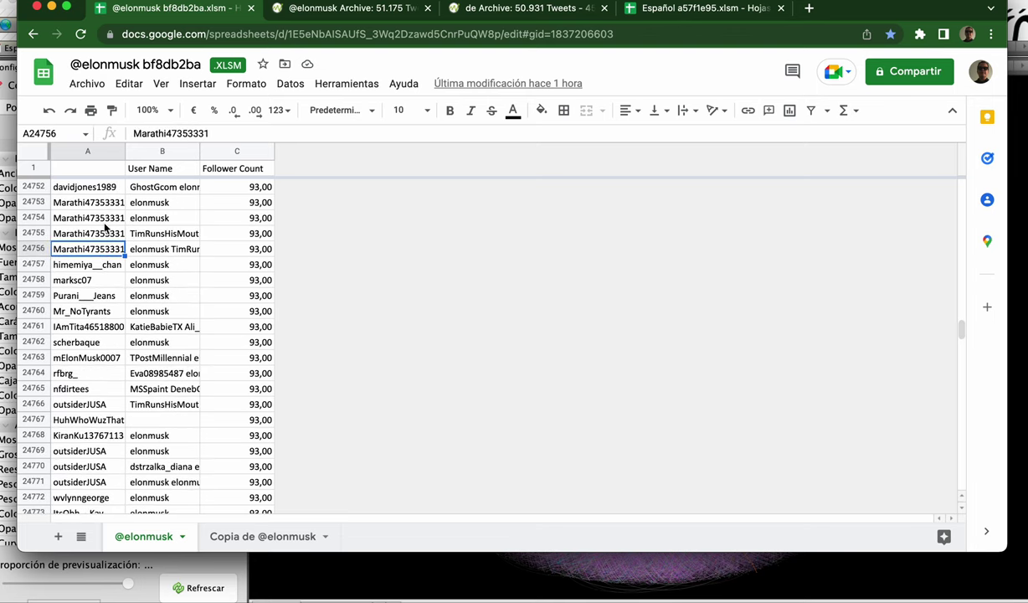
pyautogui.scroll(13, 105, 226)
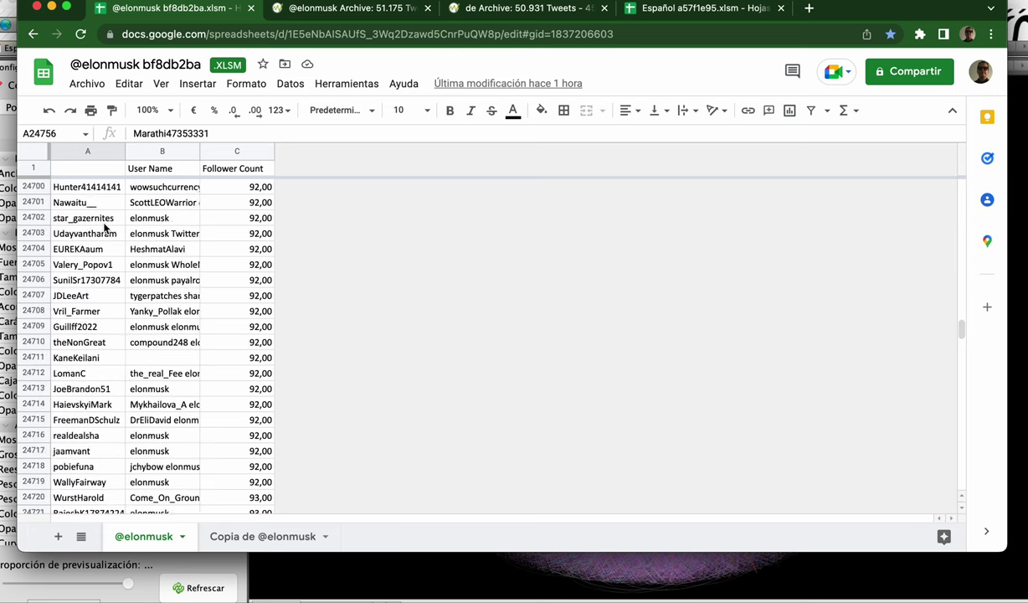
pyautogui.scroll(20, 104, 226)
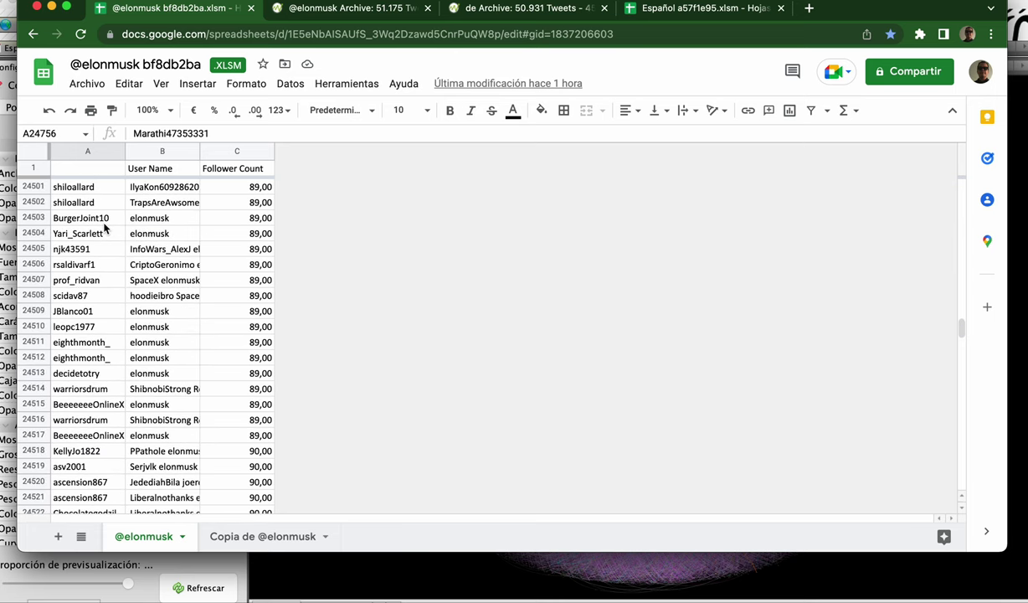
pyautogui.scroll(18, 104, 226)
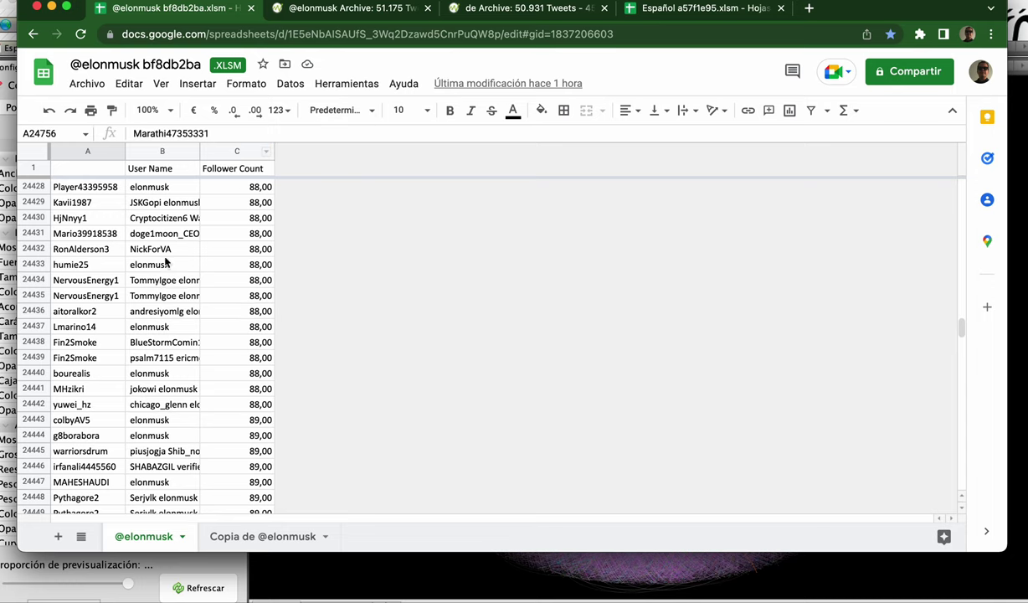
pyautogui.click(364, 13)
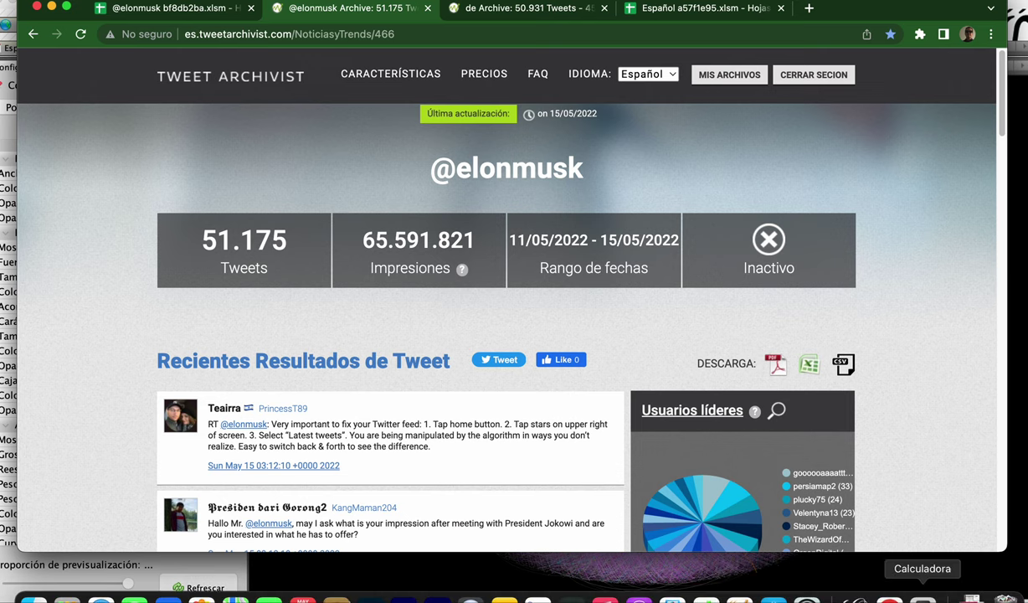
pyautogui.click(886, 575)
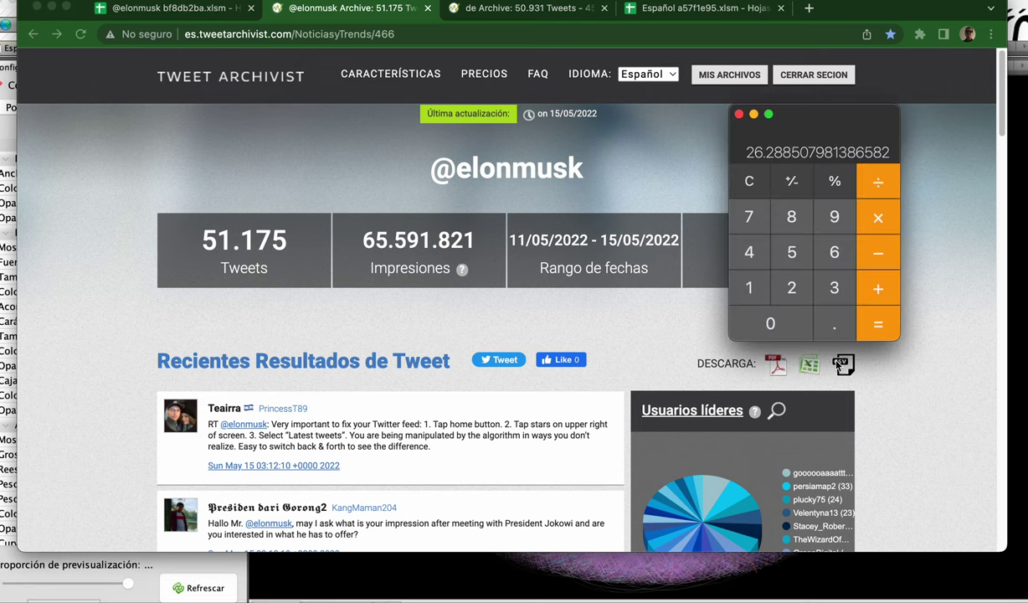
pyautogui.click(750, 188)
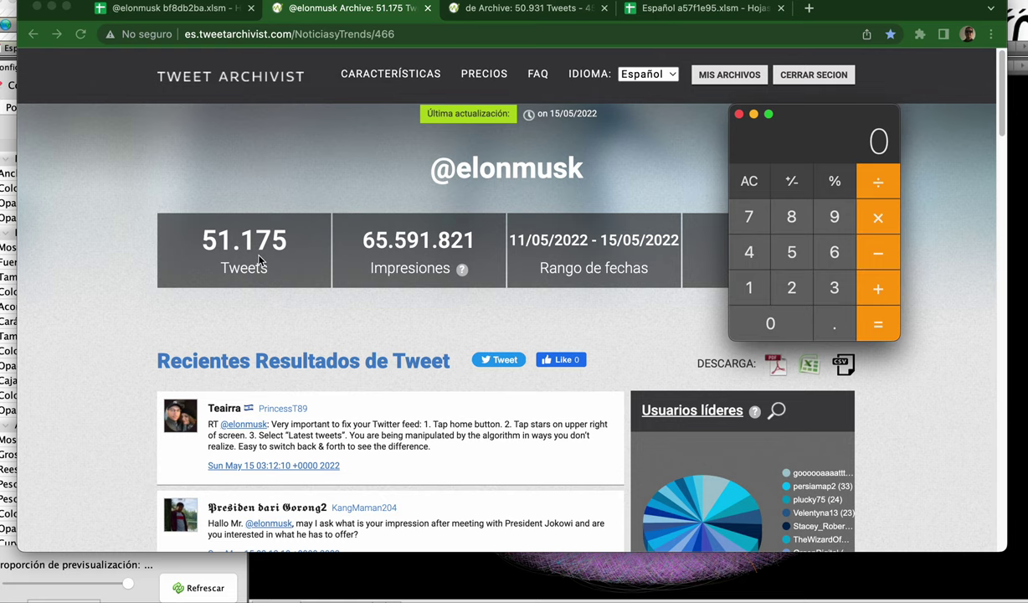
# Step: Multiply the cutoff row number 25258 by 100 in Calculator
pyautogui.click(794, 293)
pyautogui.click(792, 254)
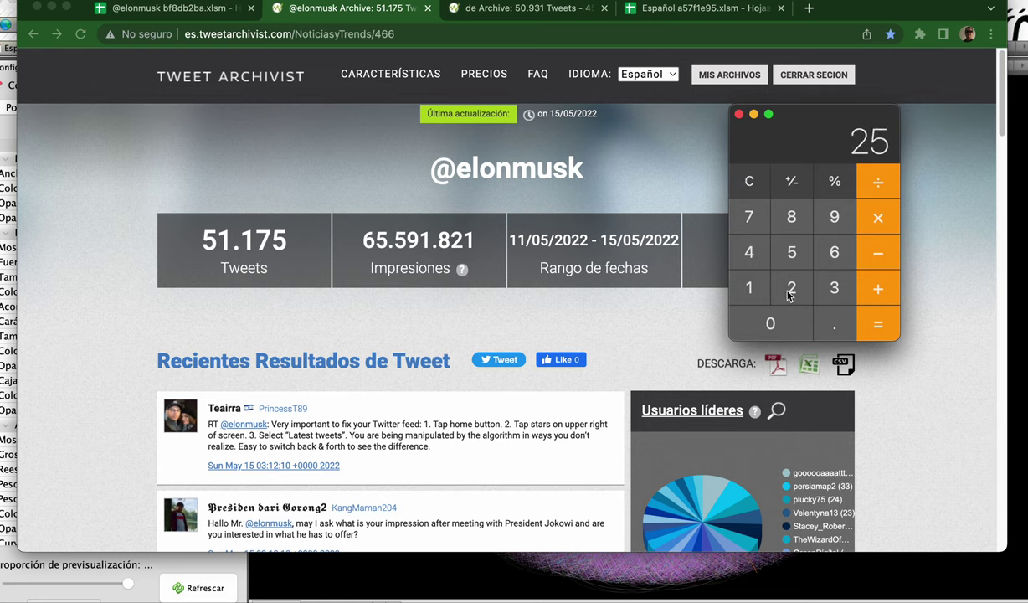
pyautogui.click(790, 291)
pyautogui.click(793, 253)
pyautogui.click(785, 216)
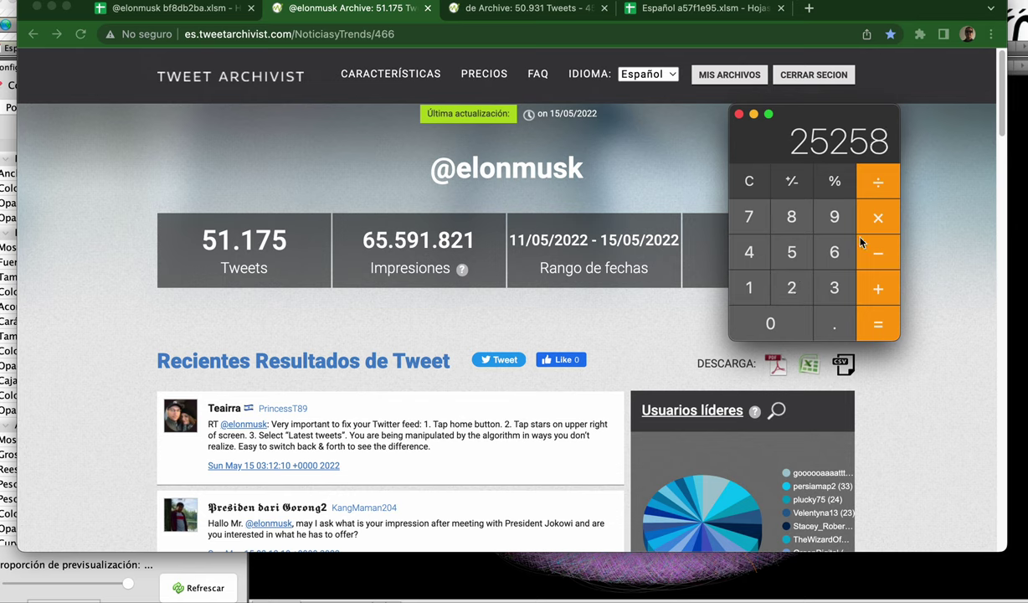
pyautogui.click(875, 219)
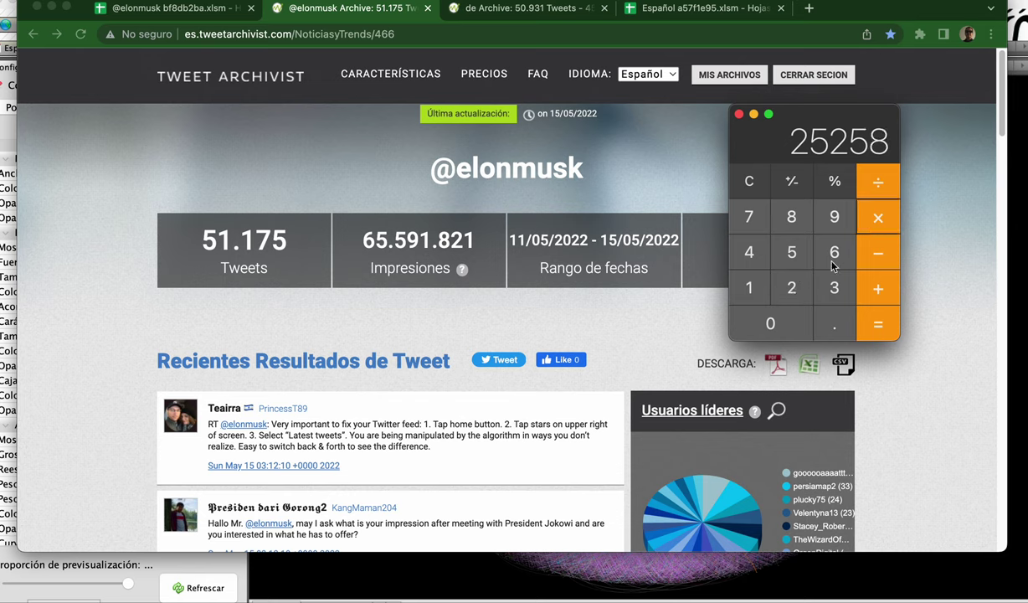
pyautogui.click(749, 289)
pyautogui.click(771, 324)
pyautogui.click(775, 328)
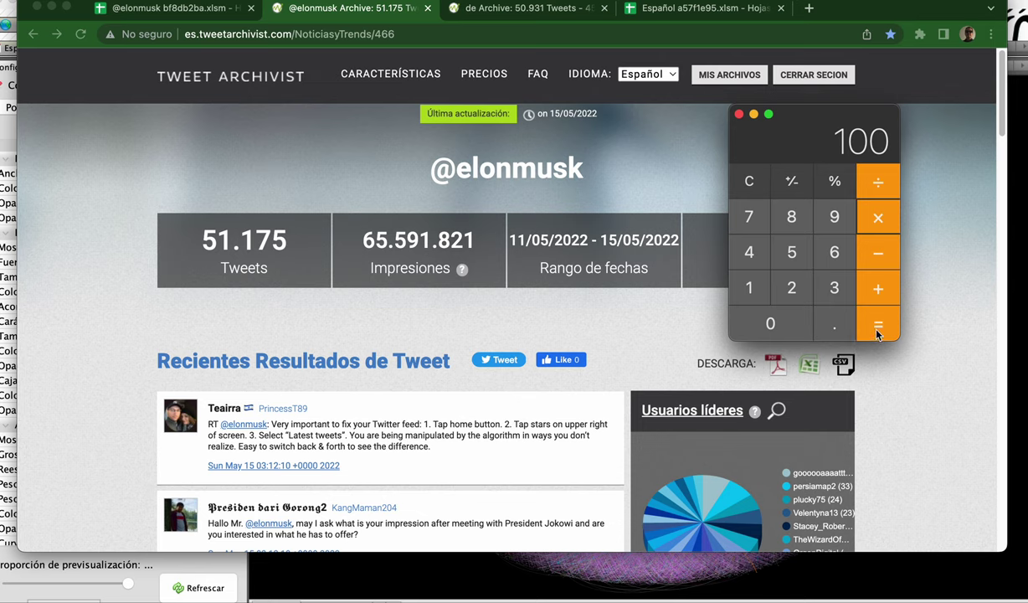
pyautogui.click(871, 322)
pyautogui.click(886, 194)
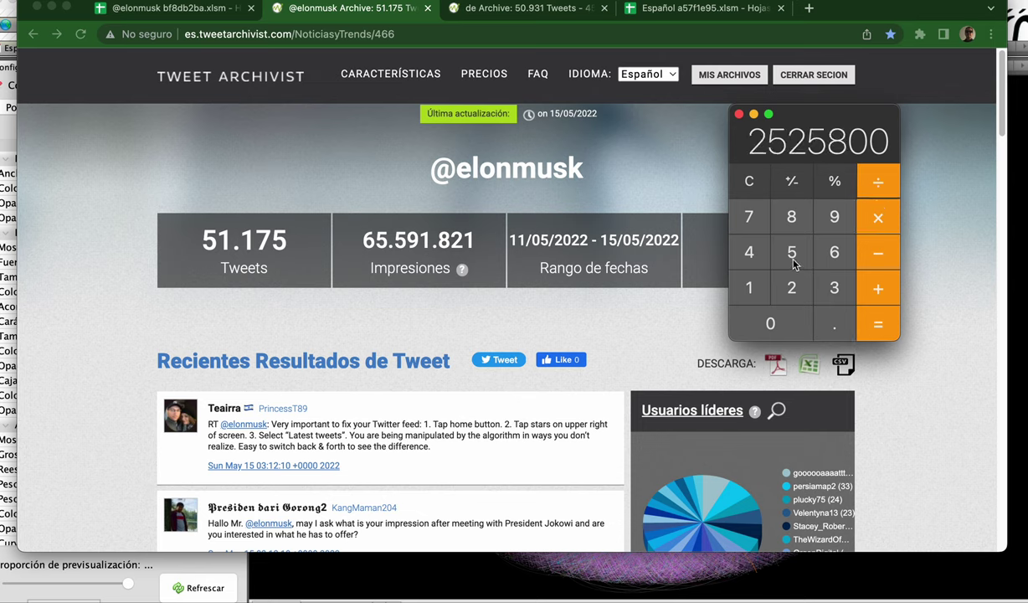
pyautogui.click(794, 253)
pyautogui.click(756, 293)
pyautogui.click(757, 291)
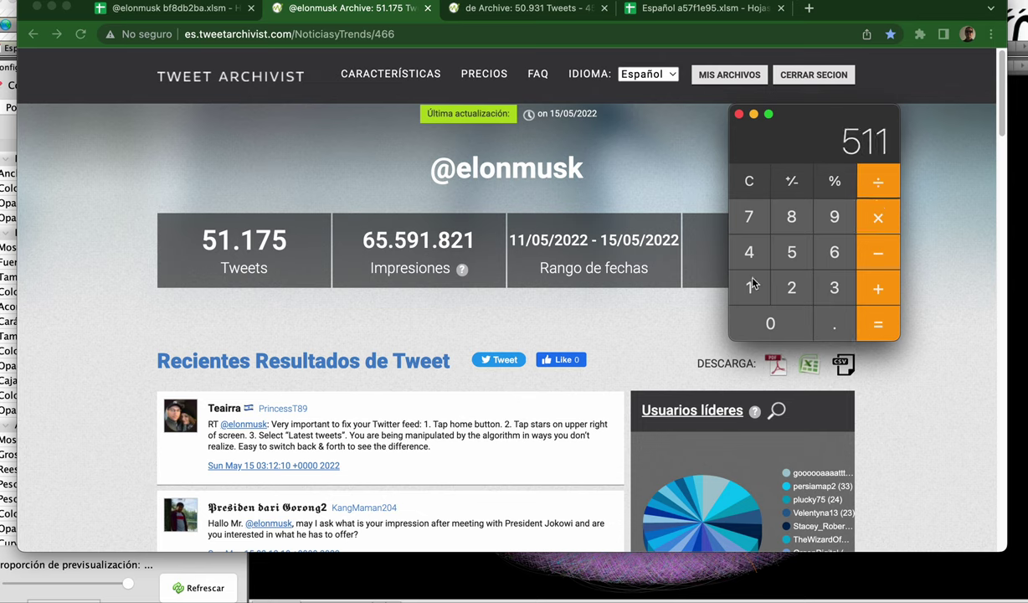
pyautogui.click(750, 220)
pyautogui.click(790, 256)
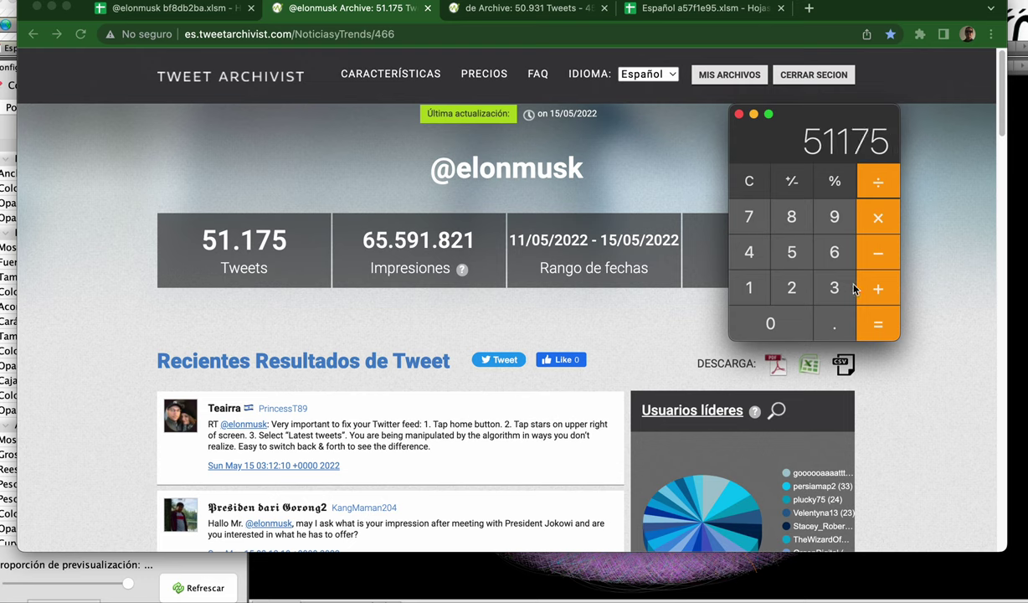
pyautogui.click(878, 330)
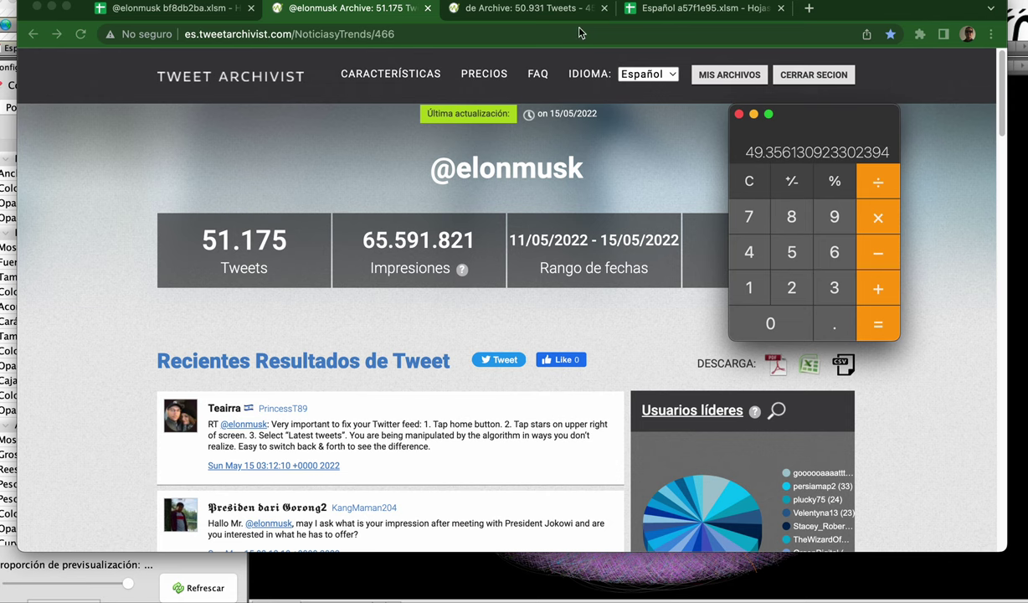
pyautogui.click(185, 10)
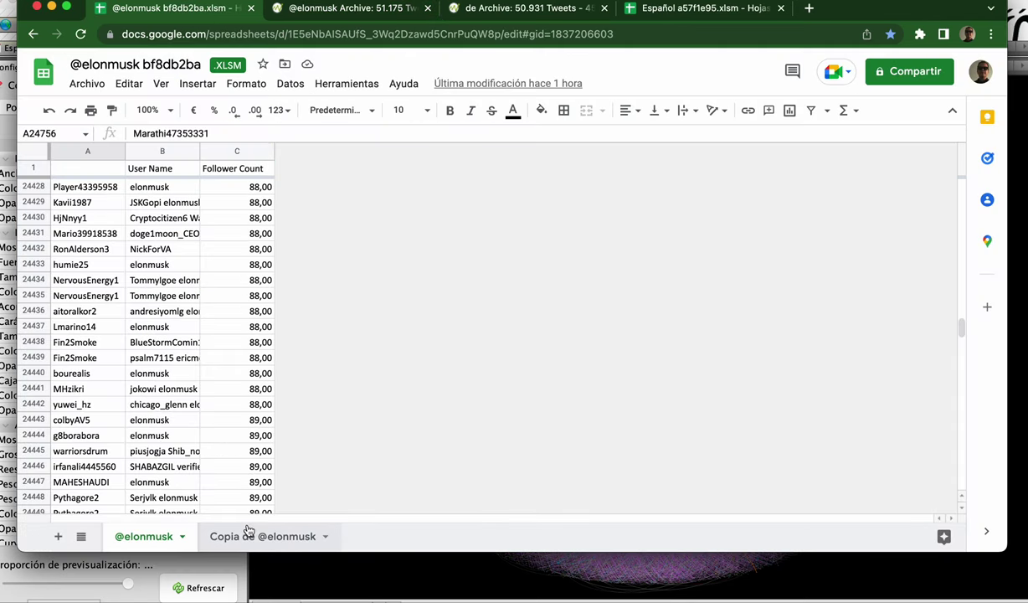
pyautogui.click(289, 538)
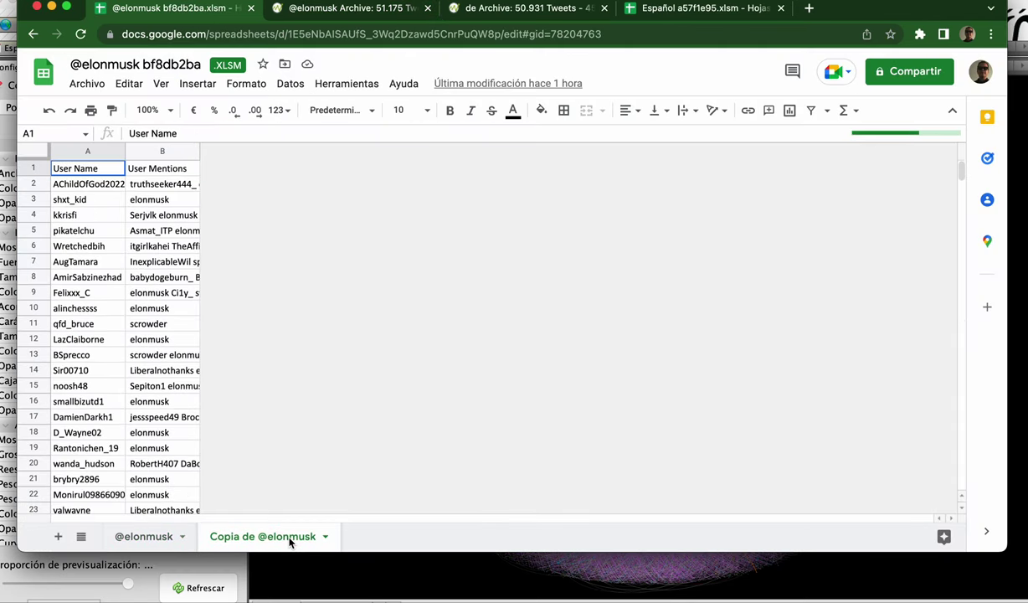
pyautogui.click(150, 537)
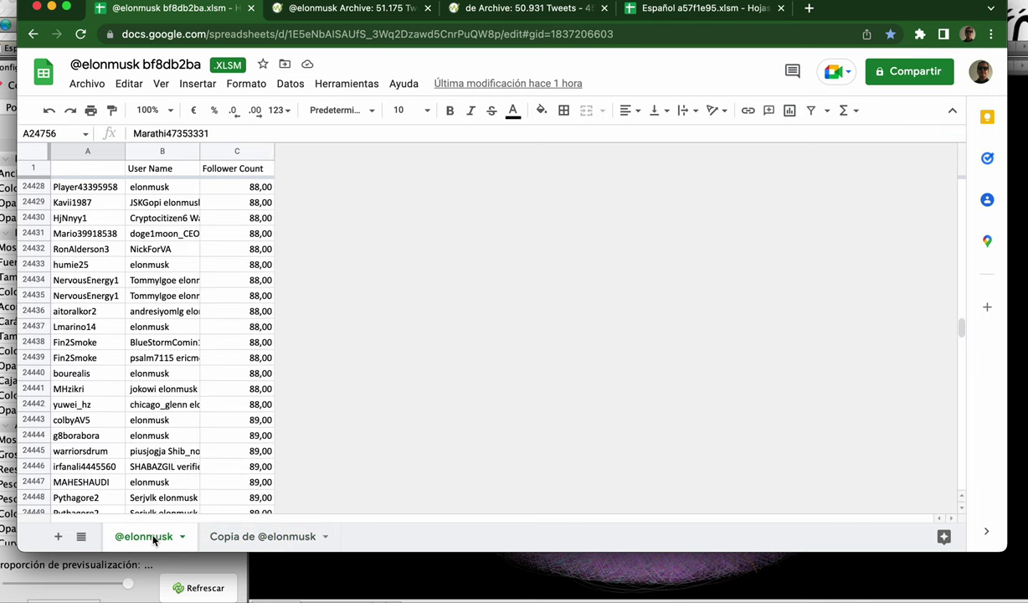
pyautogui.scroll(10, 83, 448)
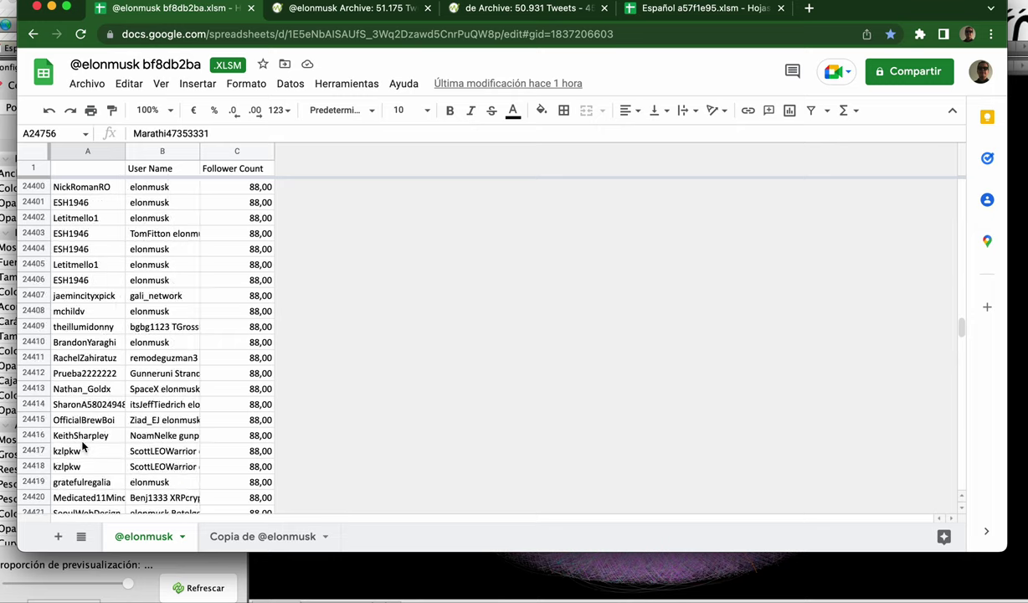
pyautogui.scroll(20, 83, 448)
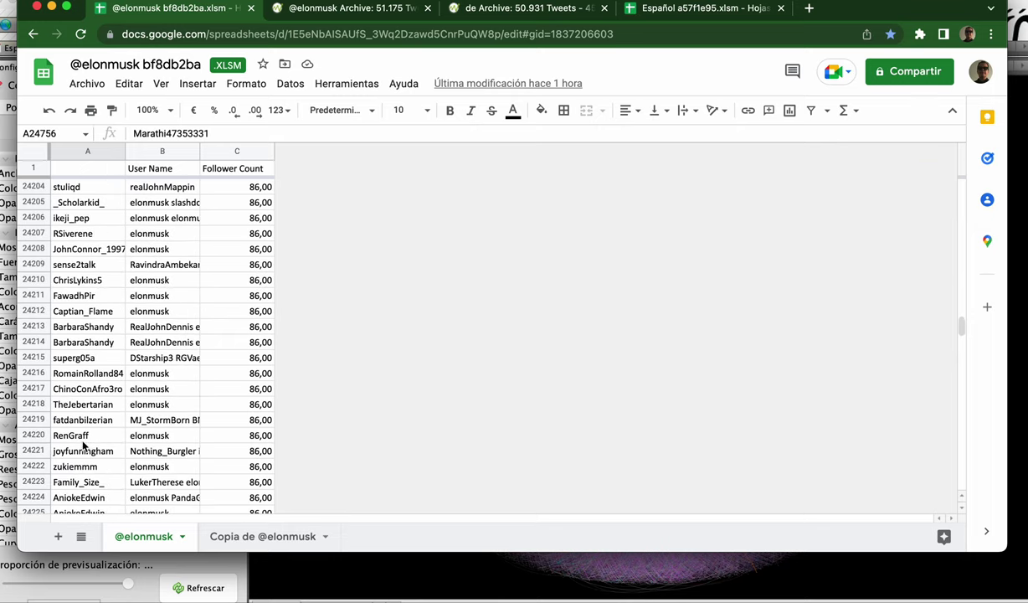
pyautogui.scroll(20, 83, 448)
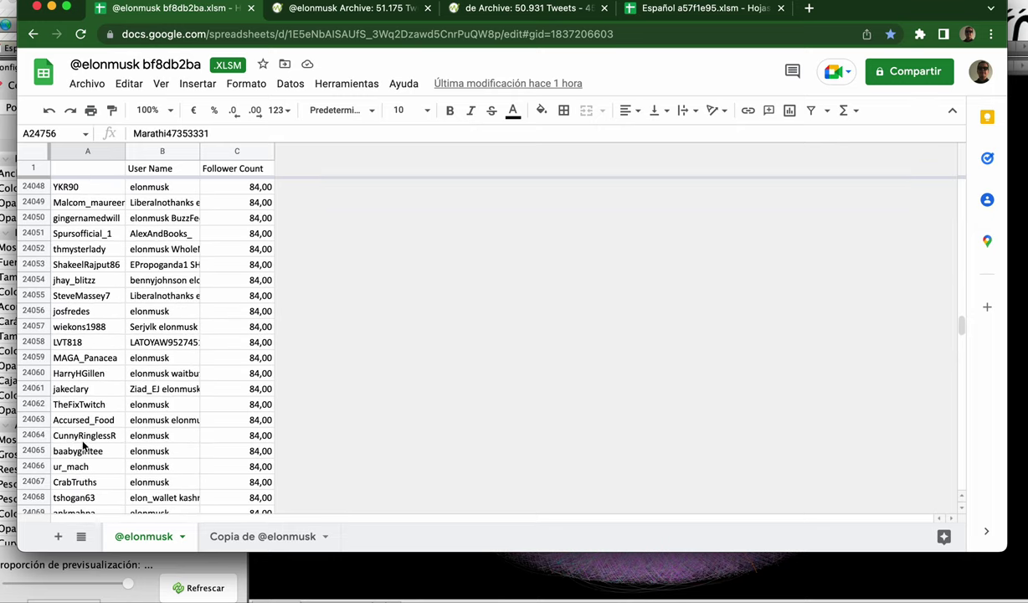
pyautogui.scroll(14, 83, 448)
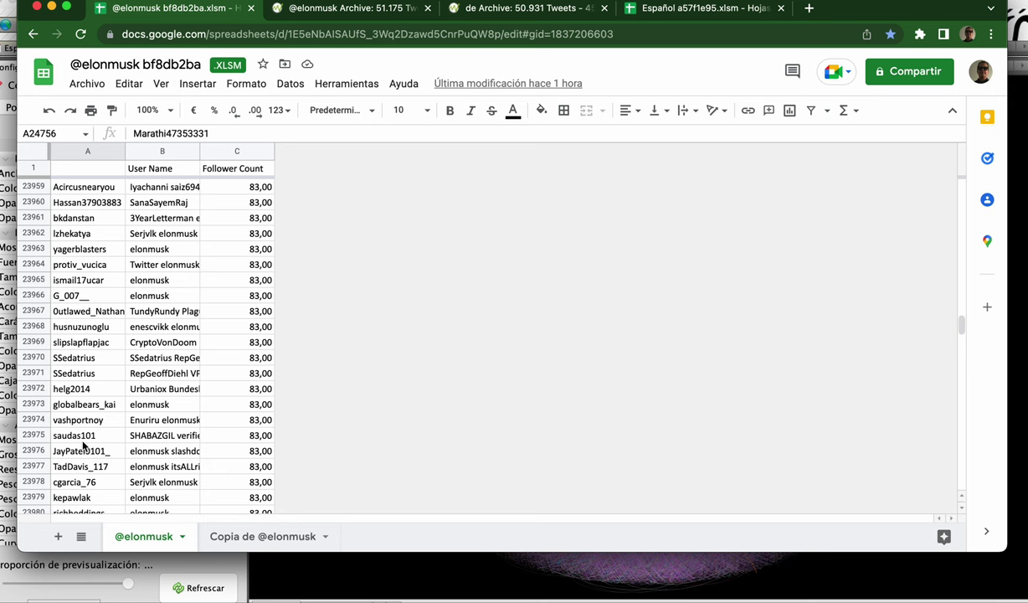
pyautogui.click(118, 157)
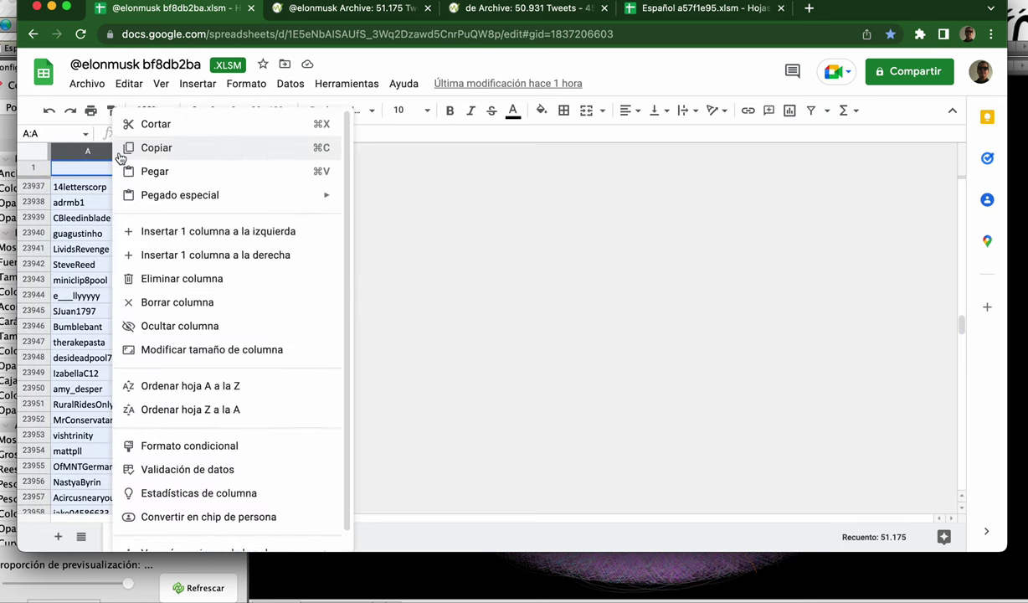
pyautogui.click(197, 386)
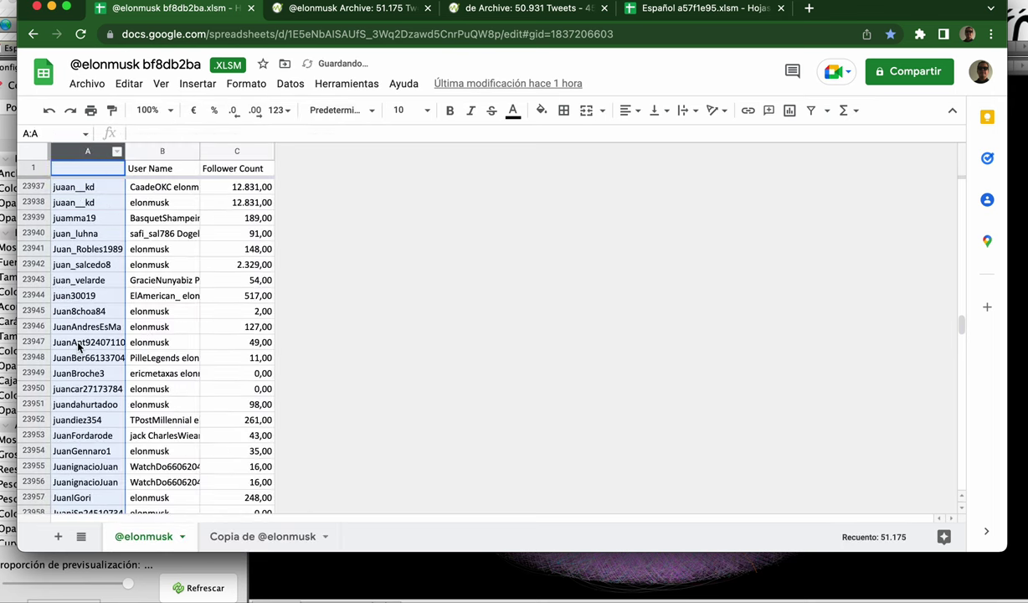
pyautogui.scroll(-14, 98, 367)
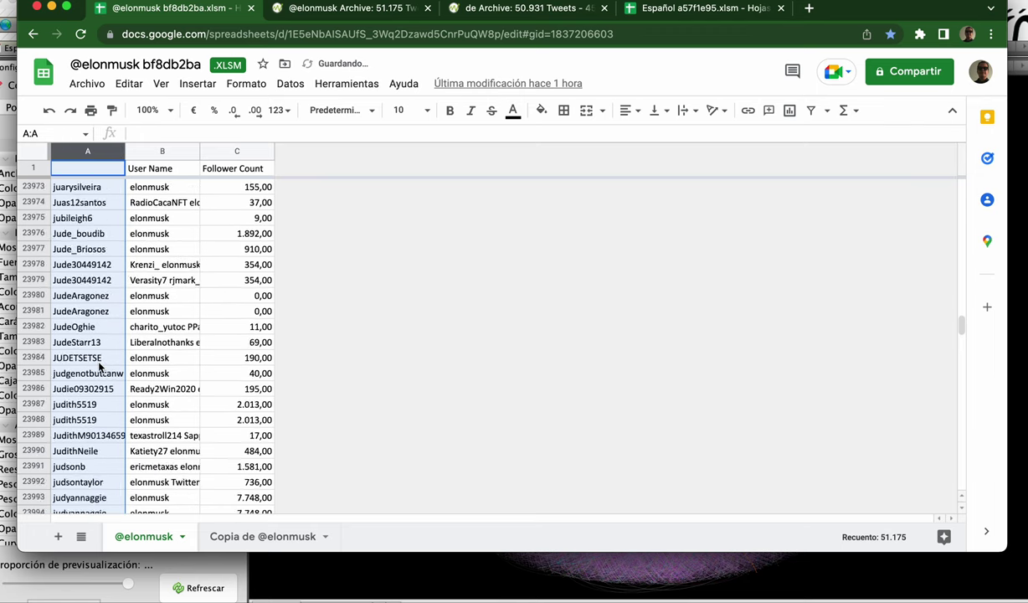
pyautogui.scroll(-20, 99, 367)
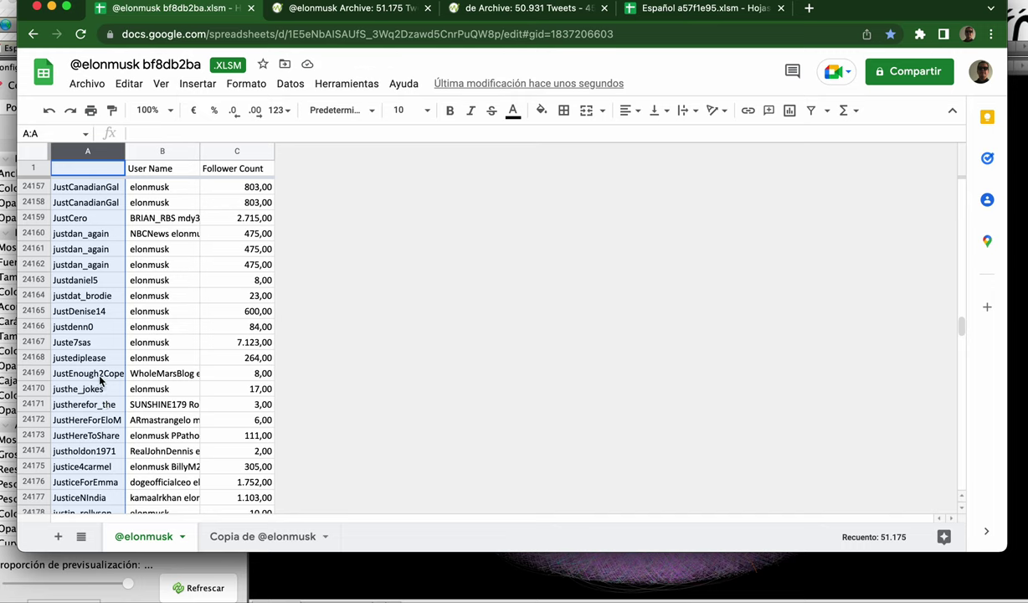
pyautogui.click(103, 239)
pyautogui.moveTo(104, 262); pyautogui.dragTo(110, 236)
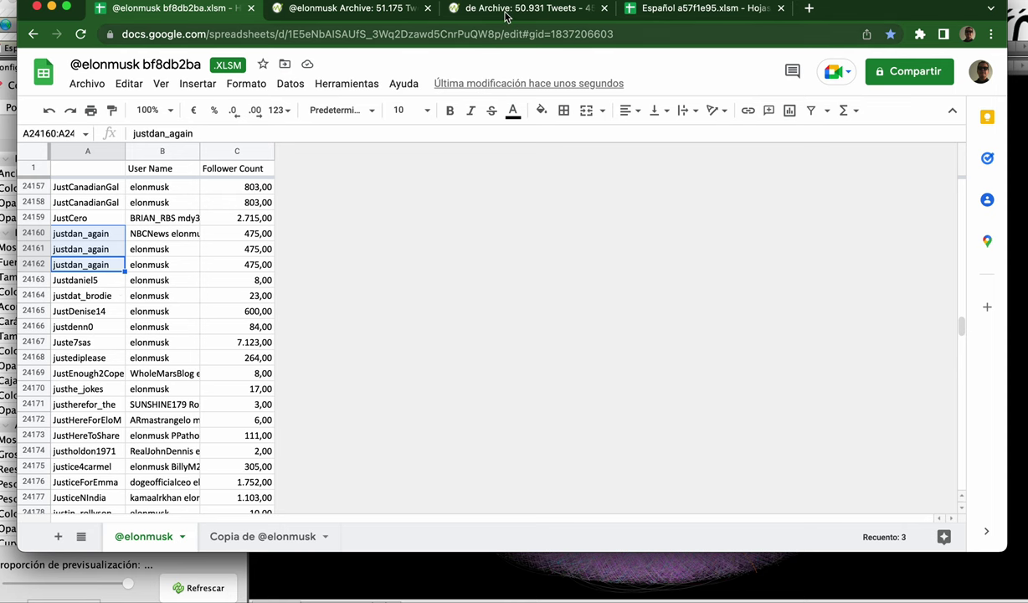
# Step: Switch to the Español a57f1e95 spreadsheet and sort the "Copia de de" sheet by column A from A to Z
pyautogui.click(653, 12)
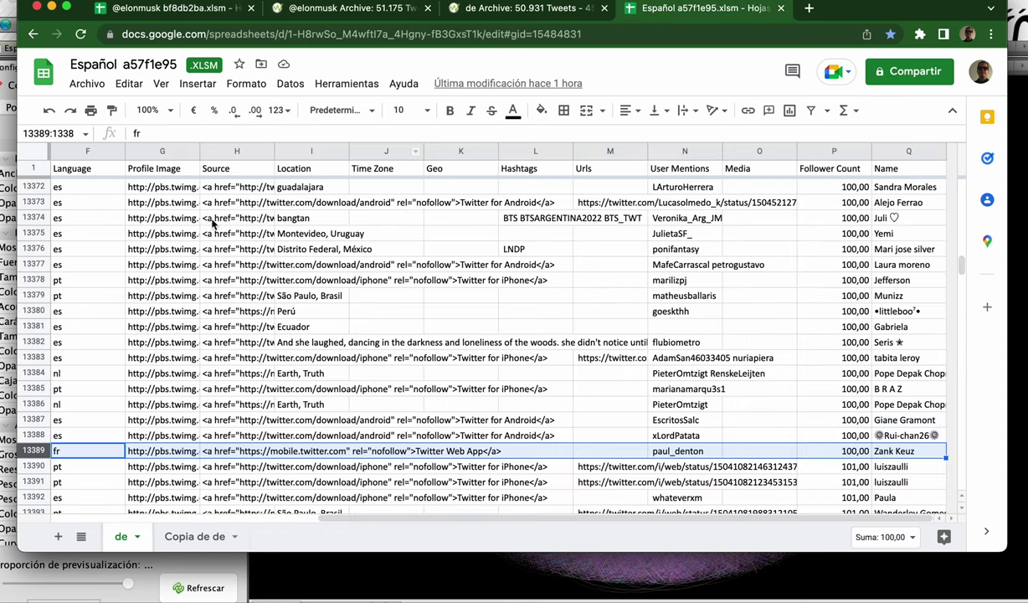
pyautogui.click(216, 537)
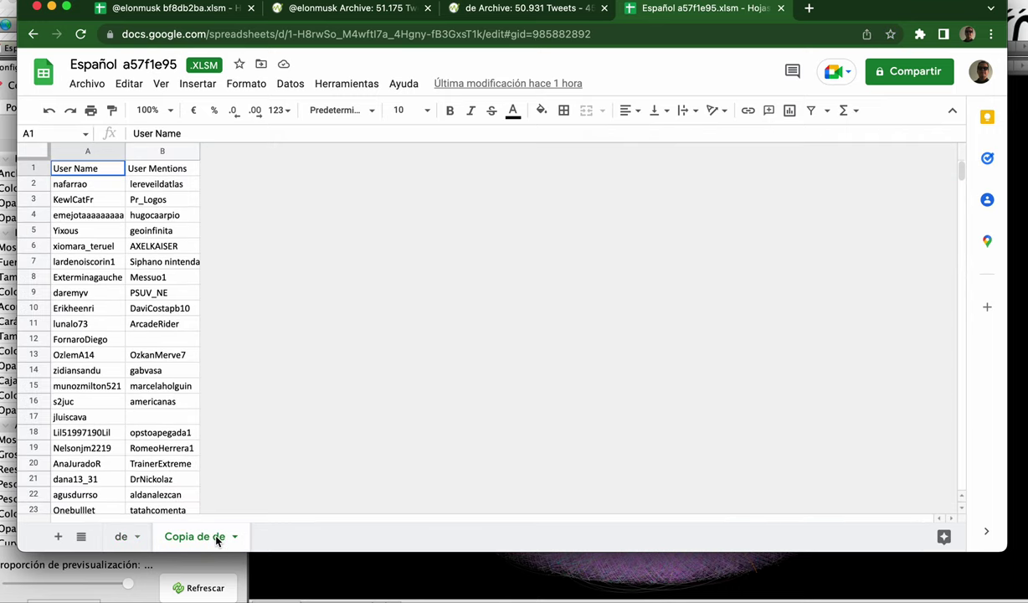
pyautogui.click(118, 152)
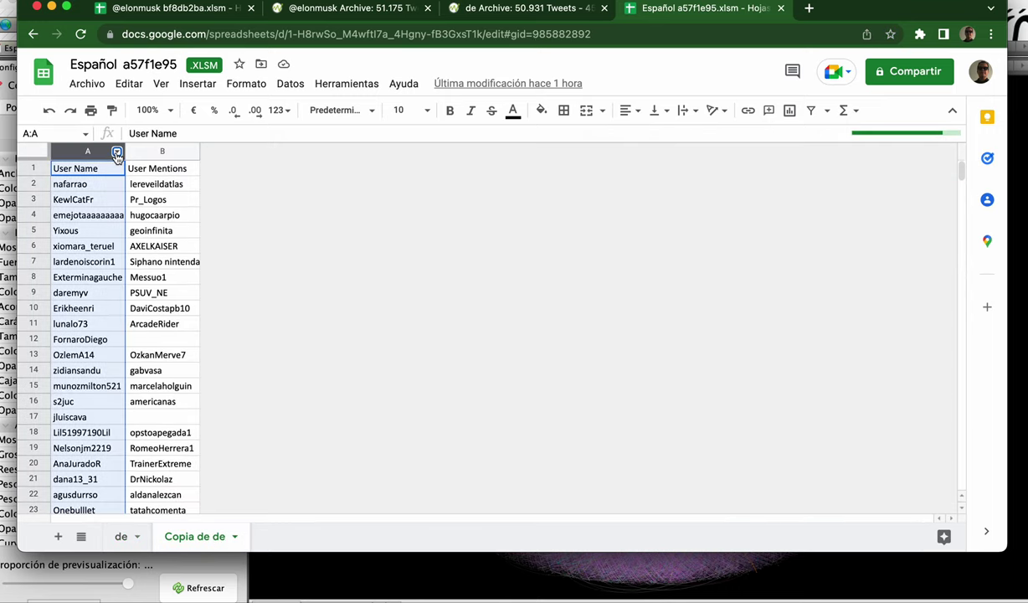
pyautogui.click(224, 384)
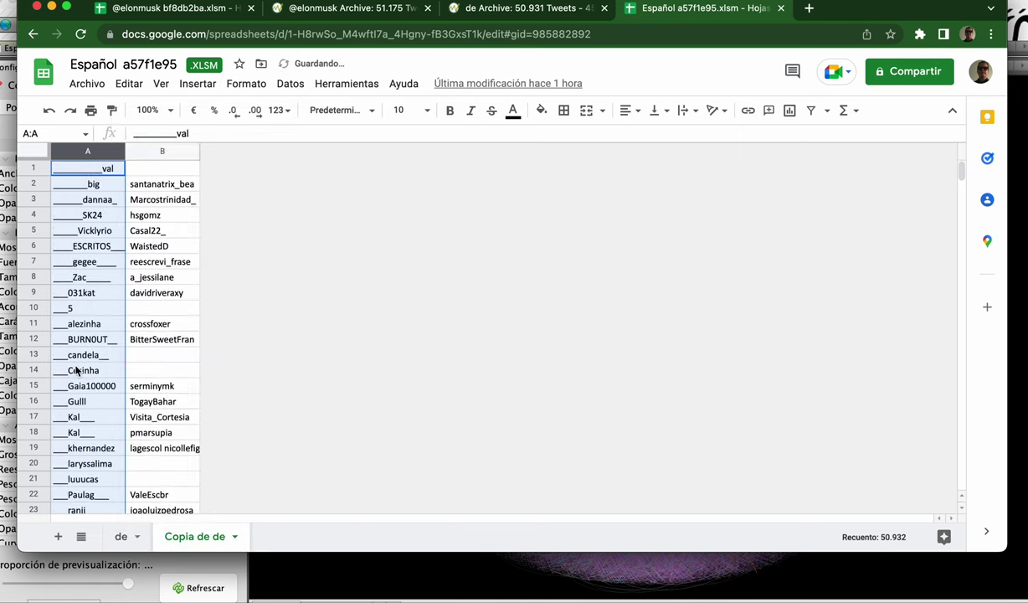
# Step: Examine the sorted account names in column A of "Copia de de" for repeated accounts, down to about row 1577
pyautogui.scroll(-1, 76, 370)
pyautogui.scroll(-3, 76, 370)
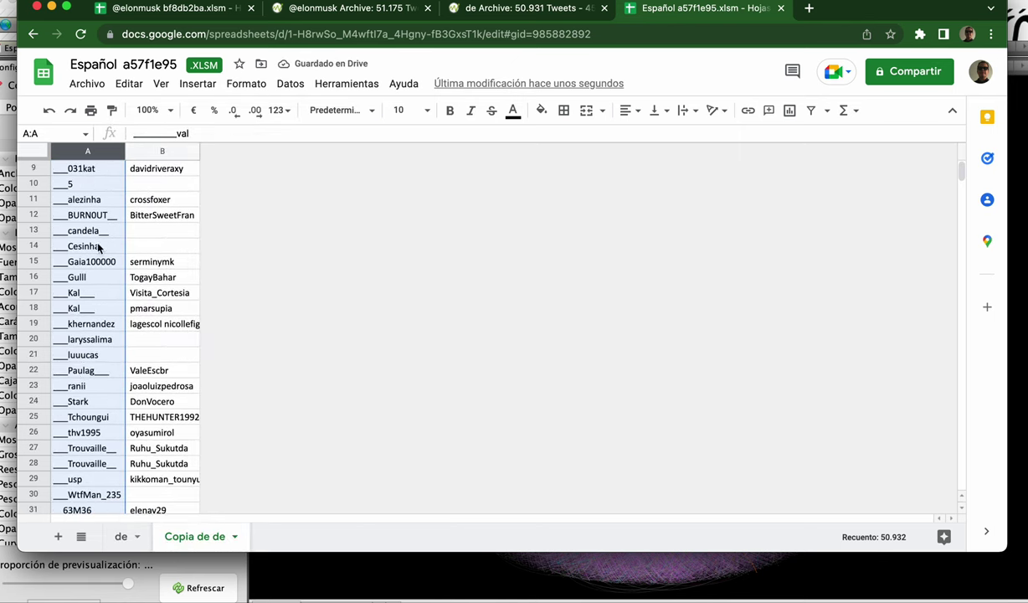
pyautogui.scroll(-20, 104, 410)
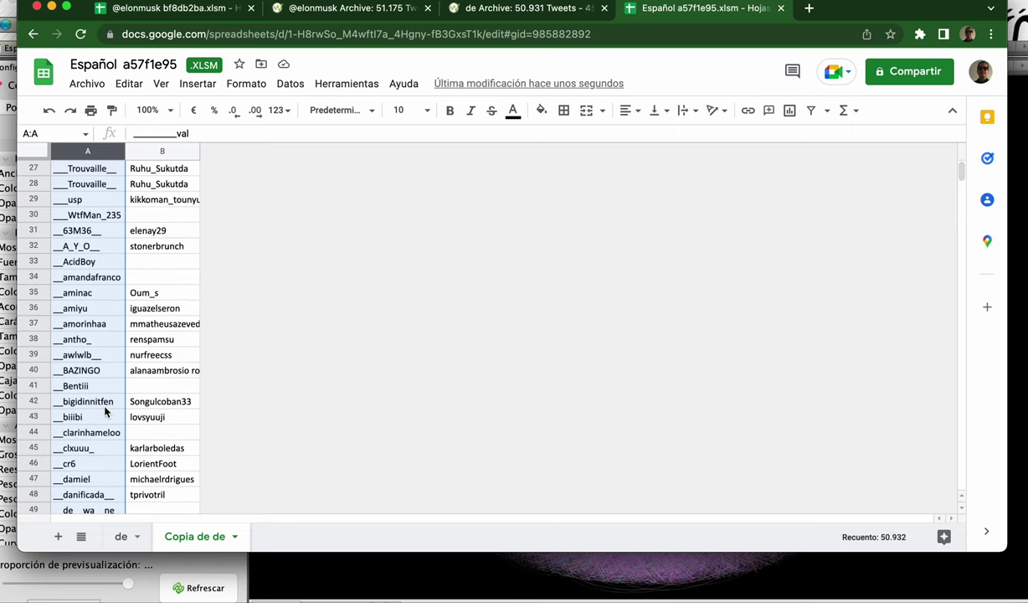
pyautogui.scroll(-20, 105, 410)
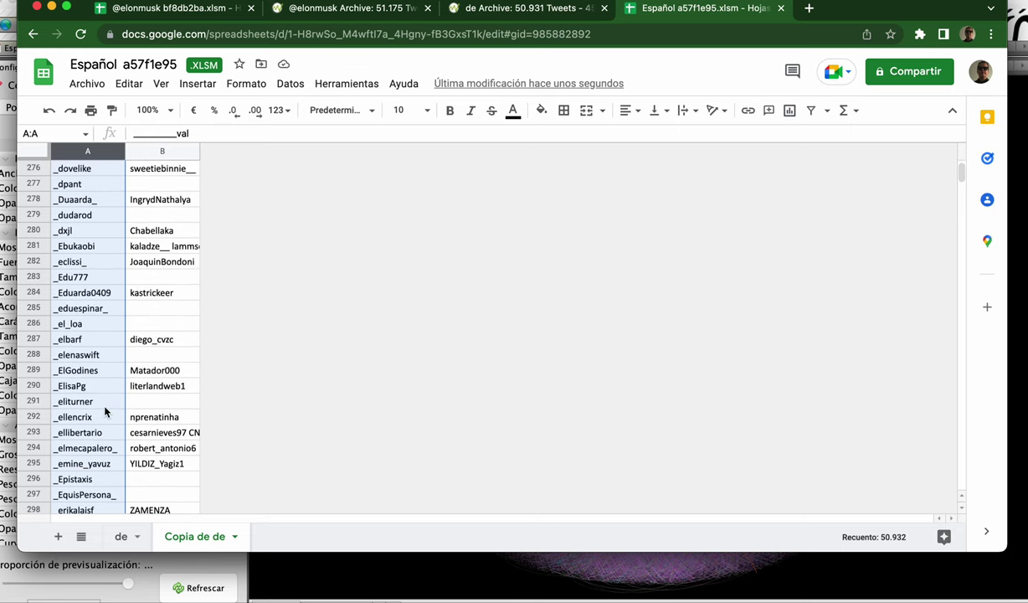
pyautogui.scroll(-20, 99, 360)
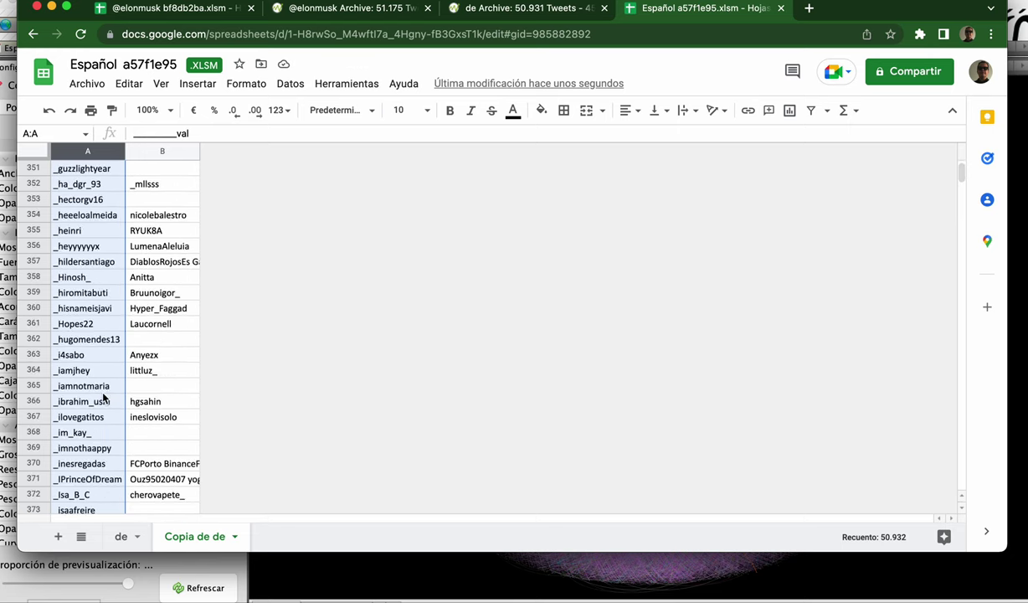
pyautogui.scroll(-20, 105, 399)
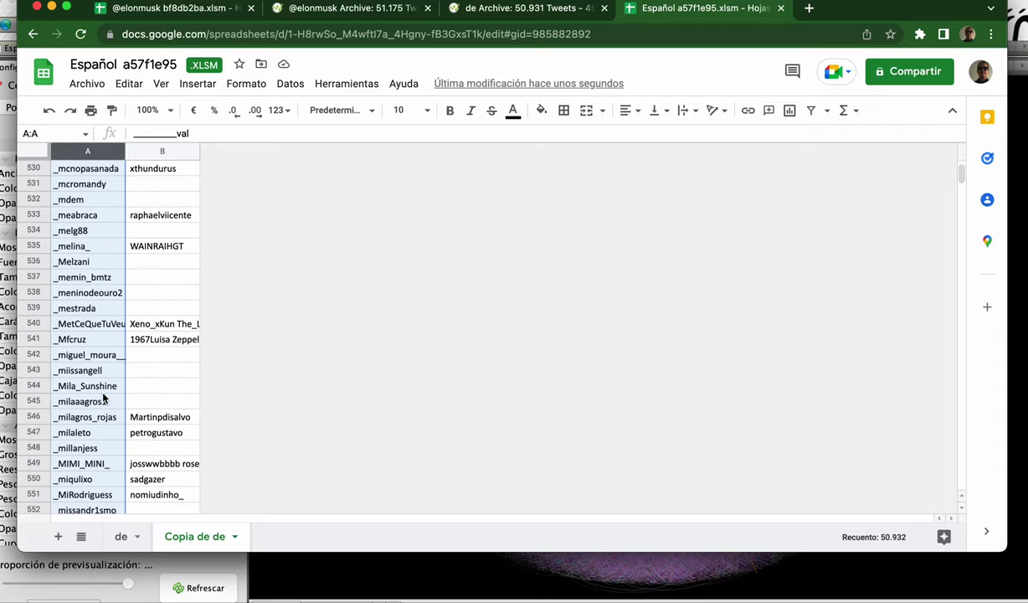
pyautogui.scroll(-20, 105, 400)
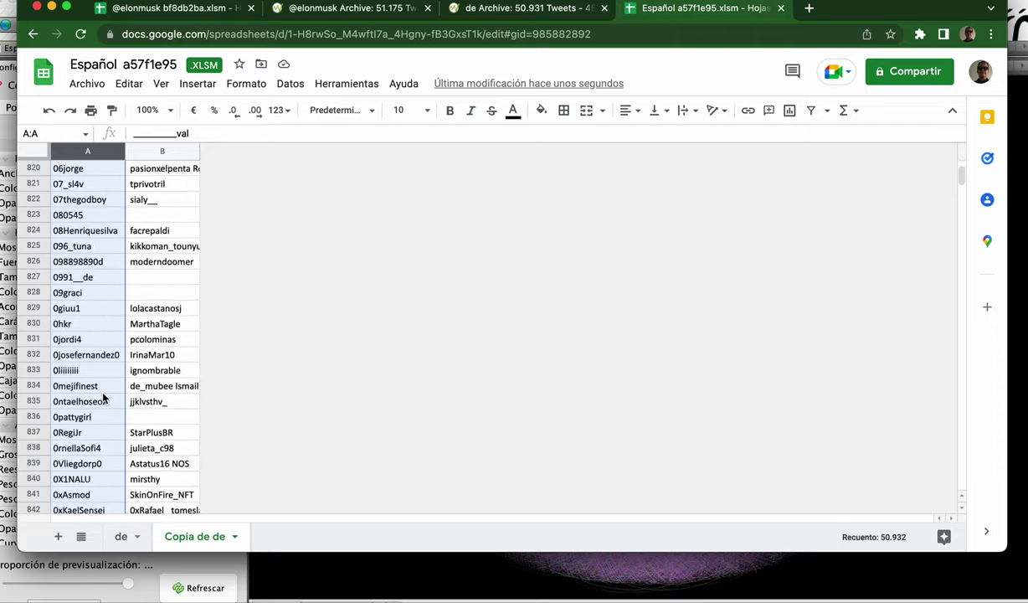
pyautogui.scroll(-20, 105, 399)
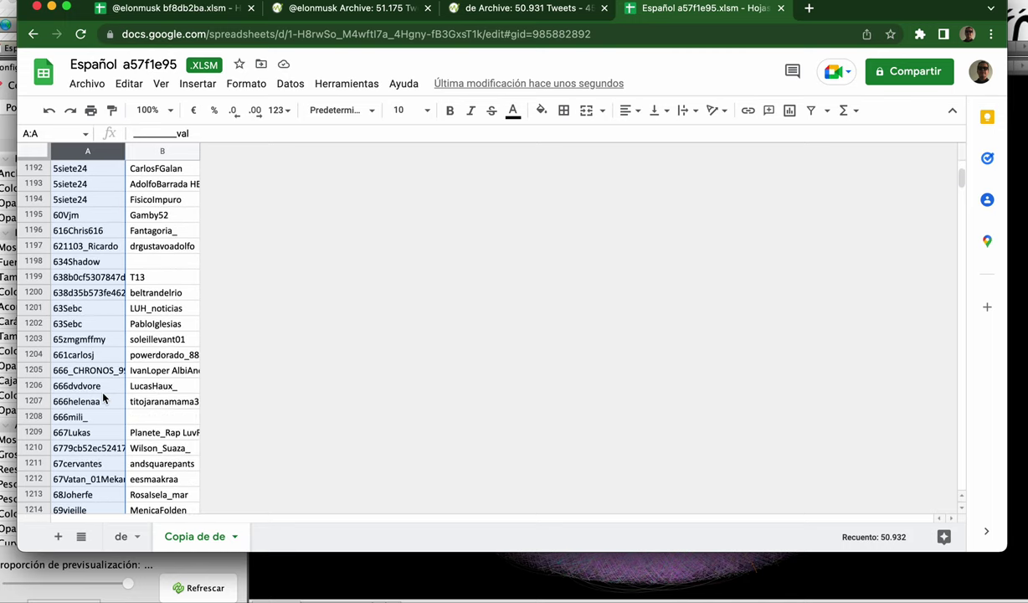
pyautogui.scroll(-20, 105, 399)
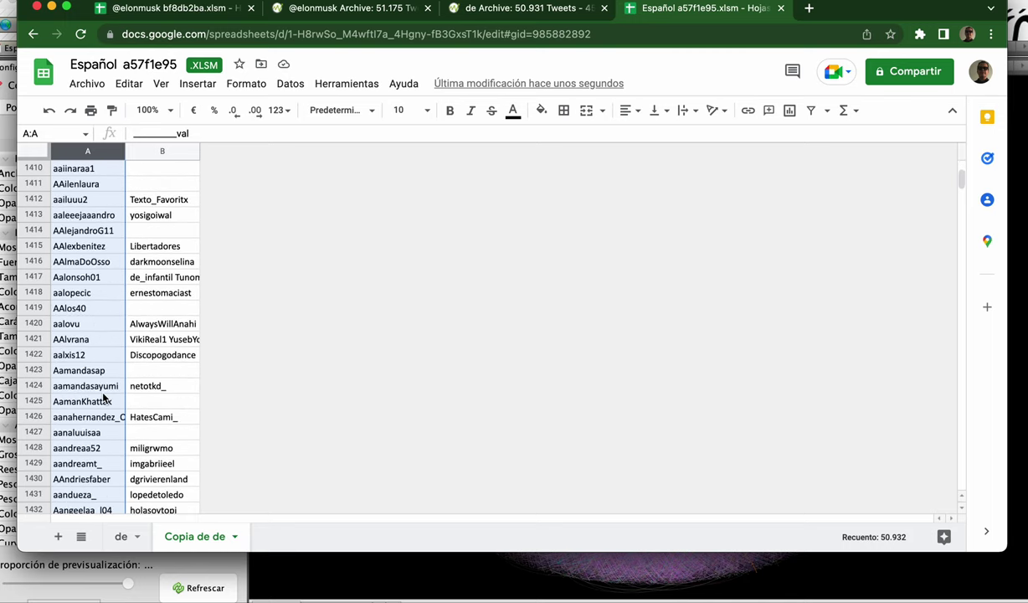
pyautogui.scroll(-1, 104, 399)
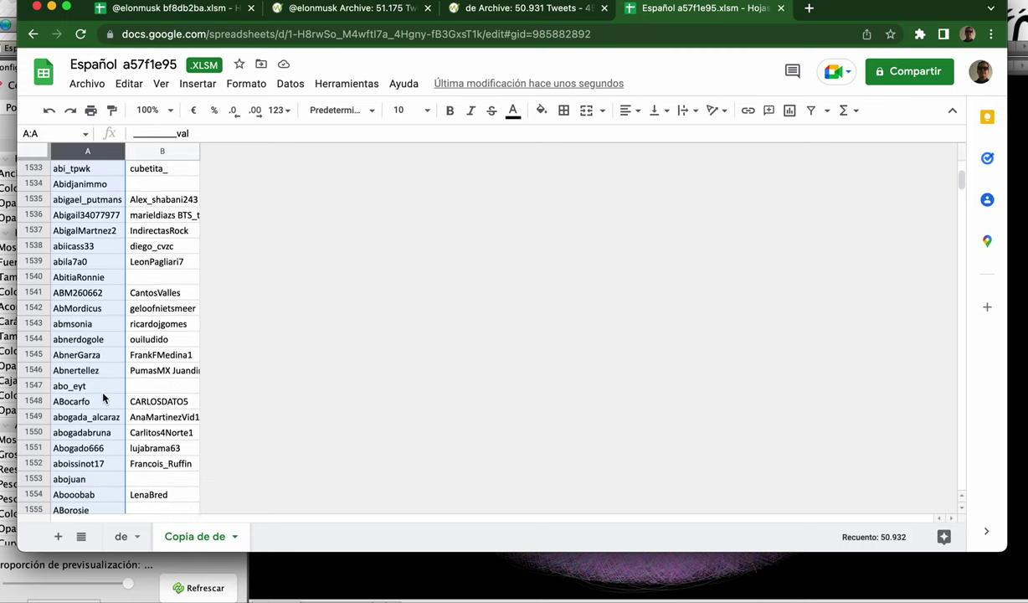
pyautogui.scroll(-5, 105, 399)
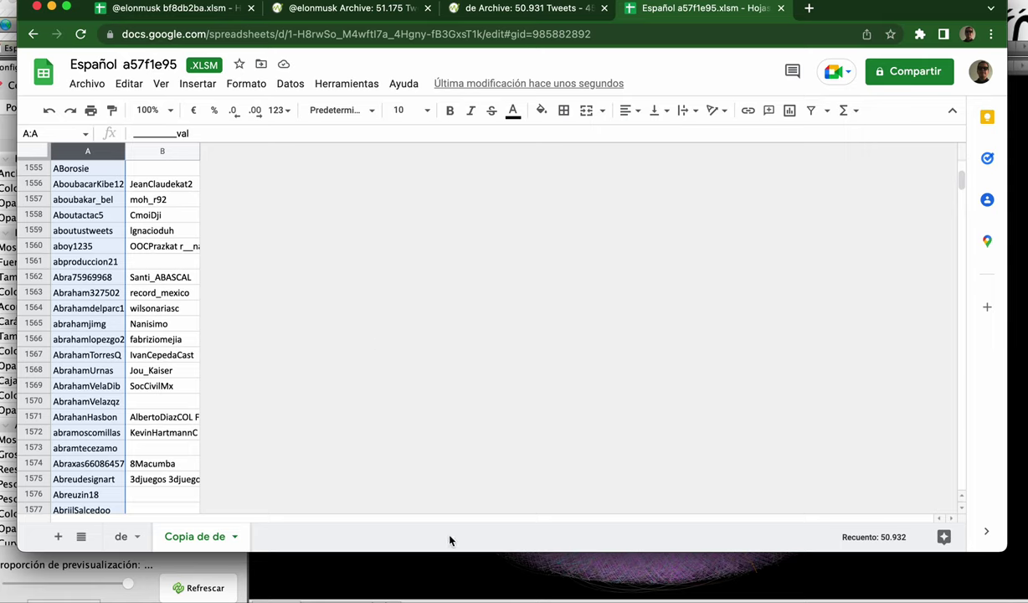
pyautogui.click(101, 383)
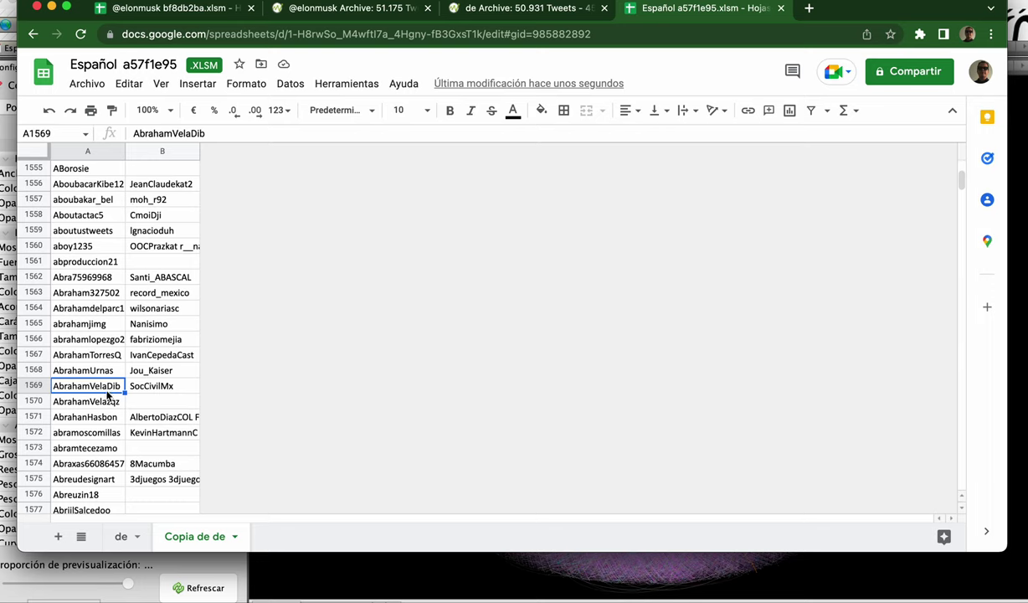
# Step: Switch to Gephi and refresh the preview of the graph in Espacio de trabajo 1
pyautogui.click(421, 580)
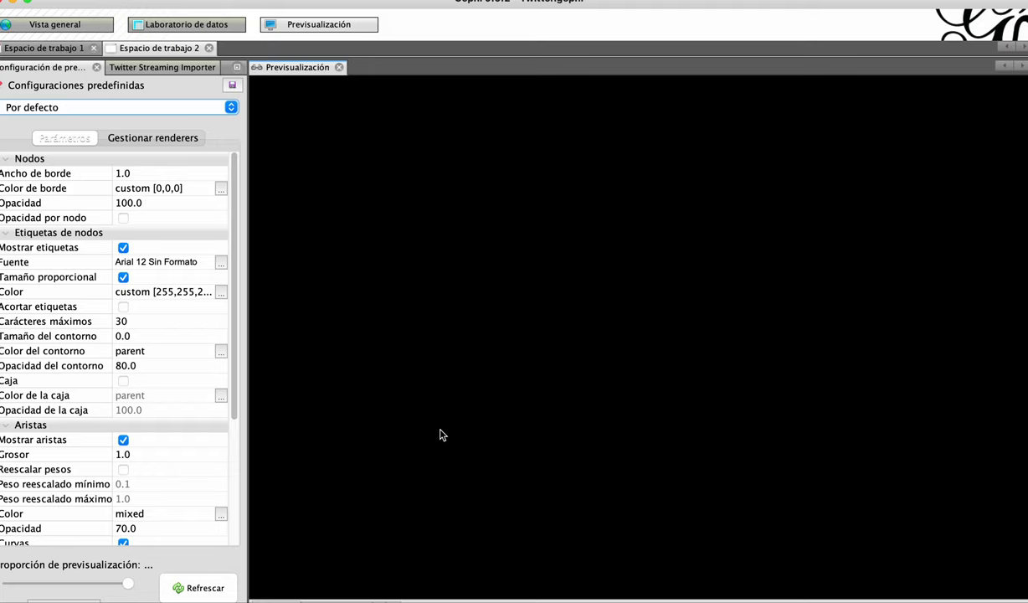
pyautogui.hotkey('ctrl', 'Up')
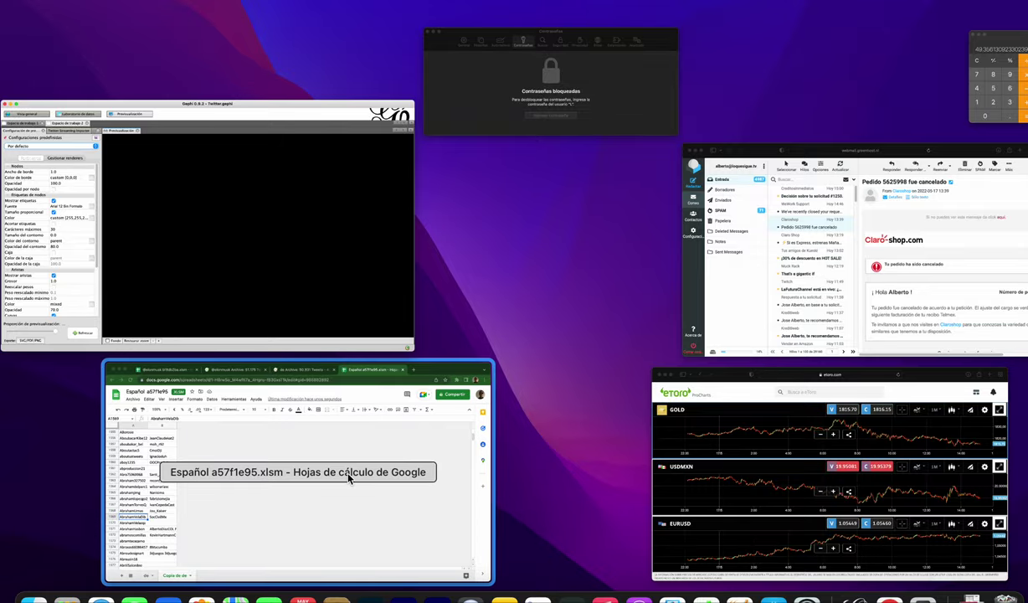
pyautogui.click(349, 476)
pyautogui.hotkey('ctrl', 'Up')
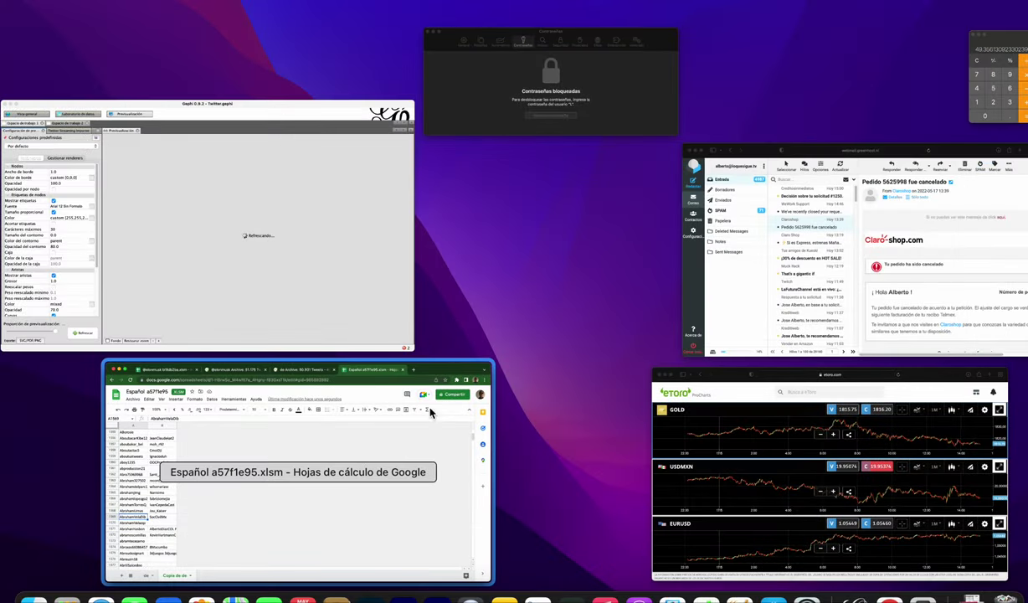
pyautogui.click(356, 286)
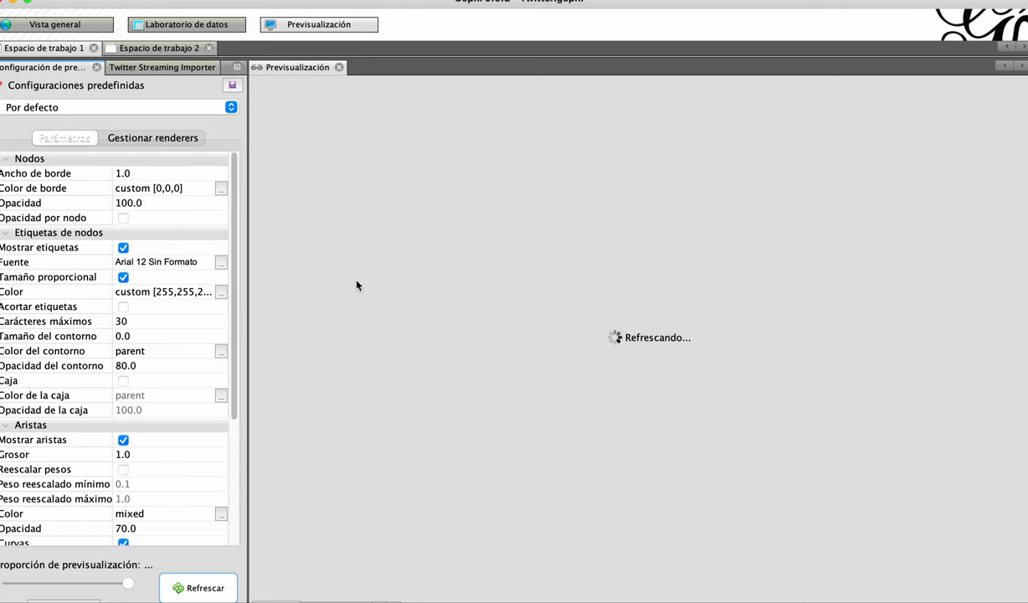
pyautogui.click(198, 586)
# Step: Examine the Espacio de trabajo 1 network in the Gephi preview, from the petrogustavo cluster out to the entire graph
pyautogui.hotkey('ctrl', 'Up')
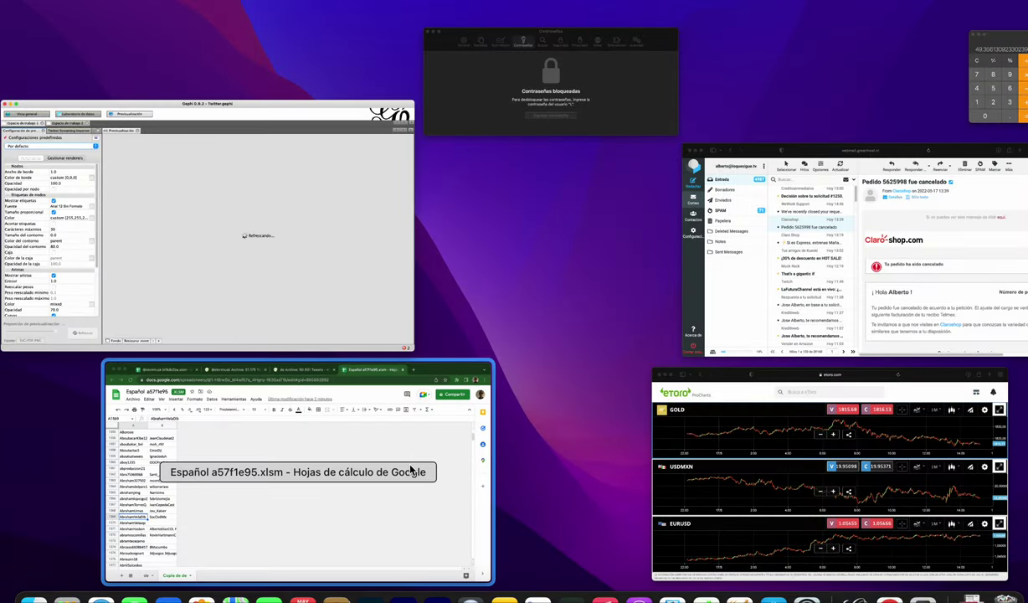
pyautogui.click(309, 270)
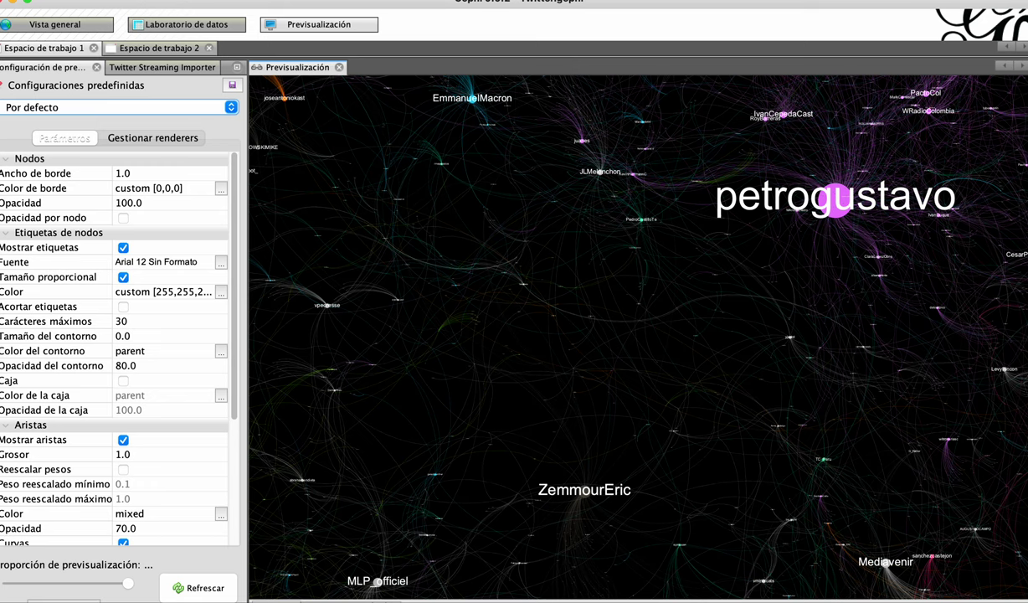
pyautogui.hotkey('ctrl', 'Up')
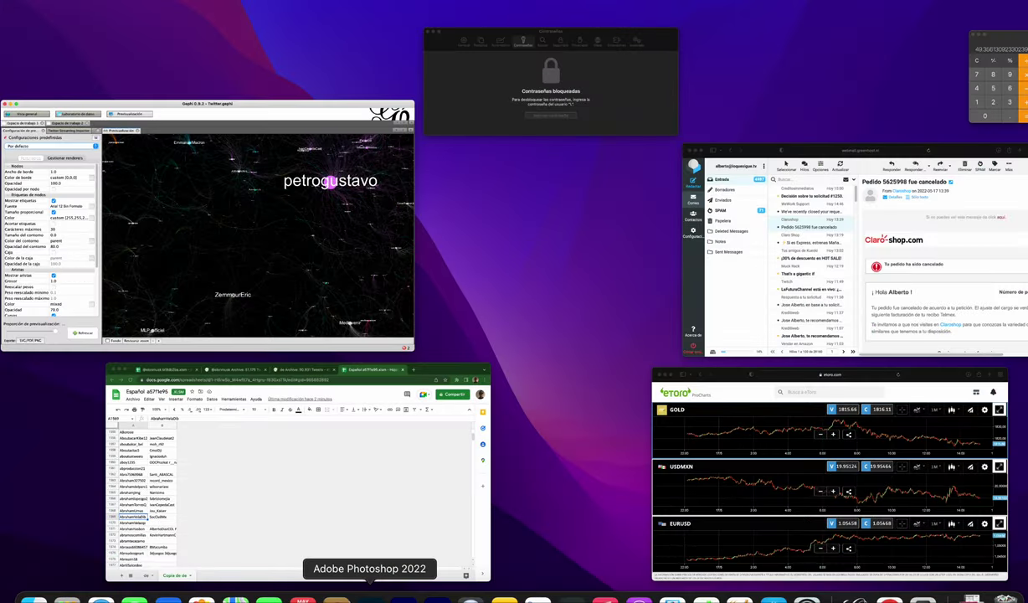
pyautogui.click(299, 323)
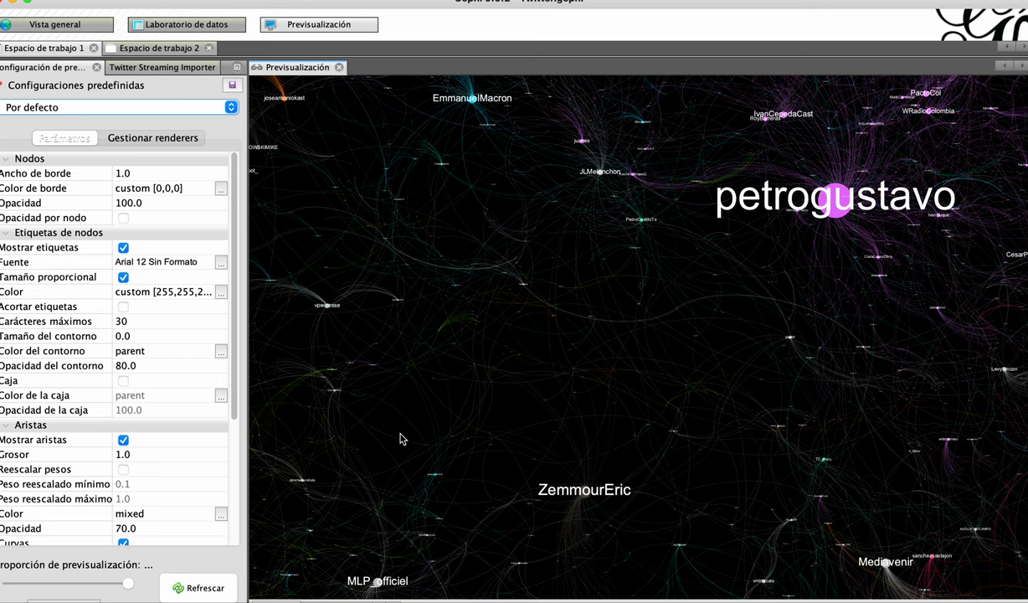
pyautogui.scroll(-3, 400, 439)
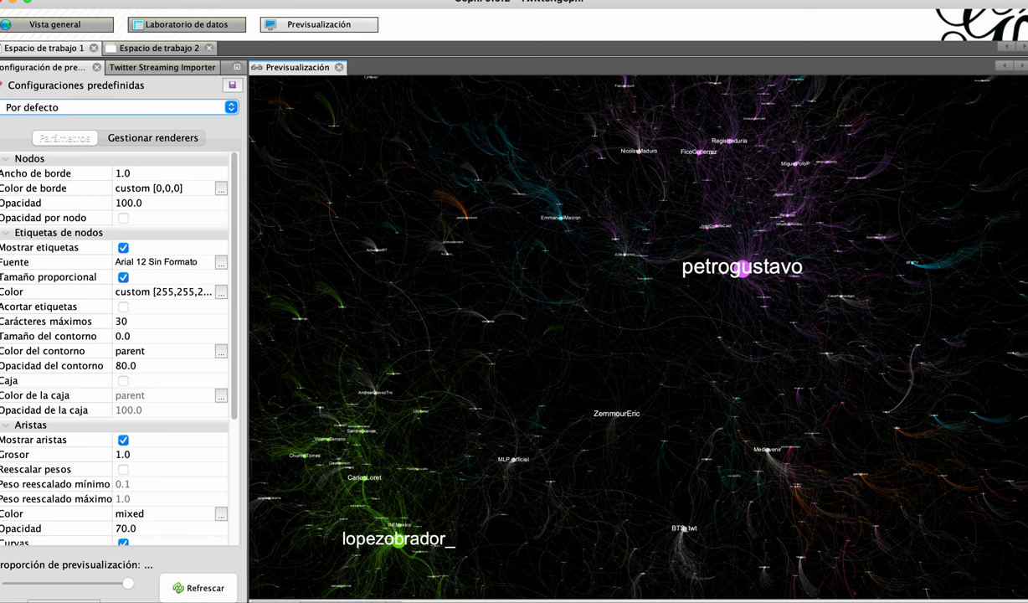
pyautogui.scroll(-3, 649, 336)
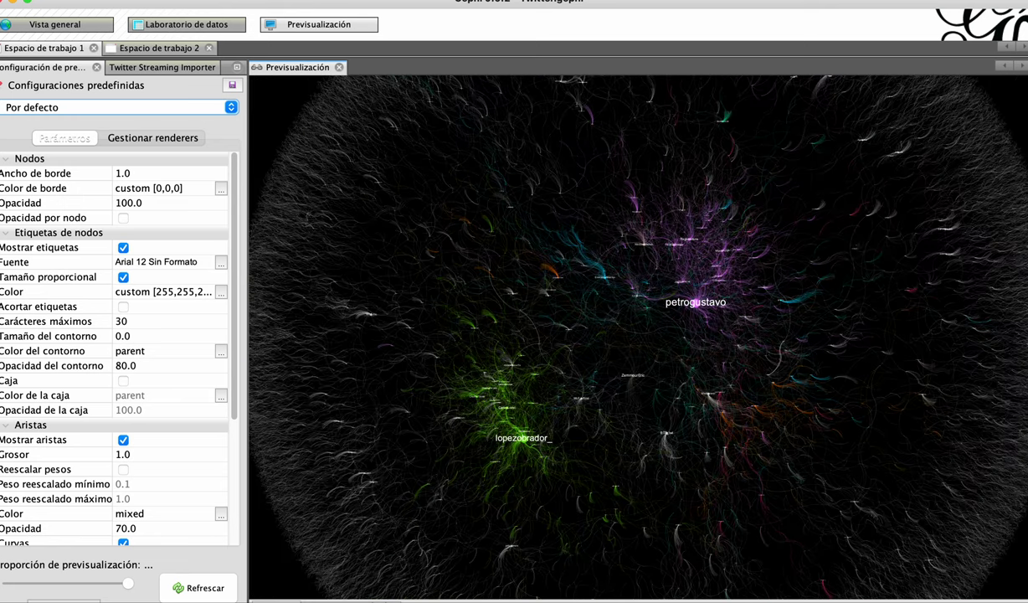
pyautogui.scroll(-3, 649, 337)
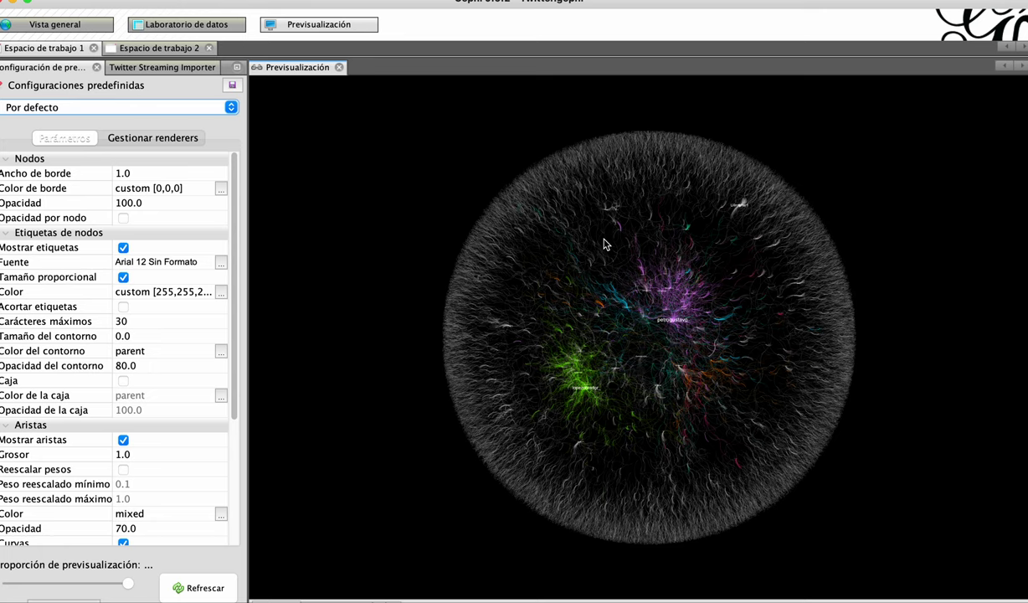
# Step: Open the overview of Espacio de trabajo 2, run the Yifan Hu layout on its graph and stop it
pyautogui.click(180, 72)
pyautogui.click(74, 70)
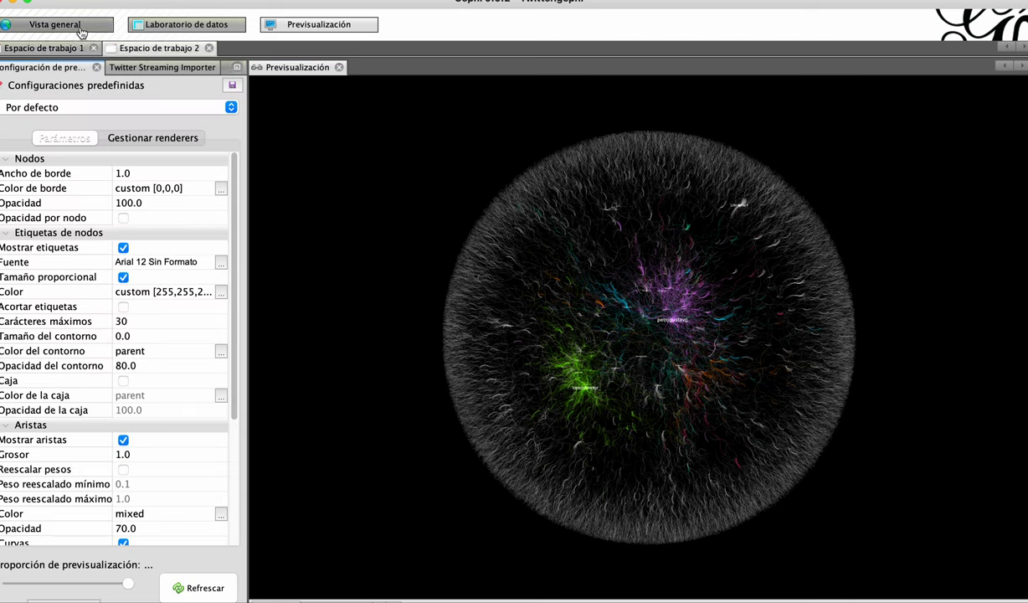
pyautogui.click(80, 29)
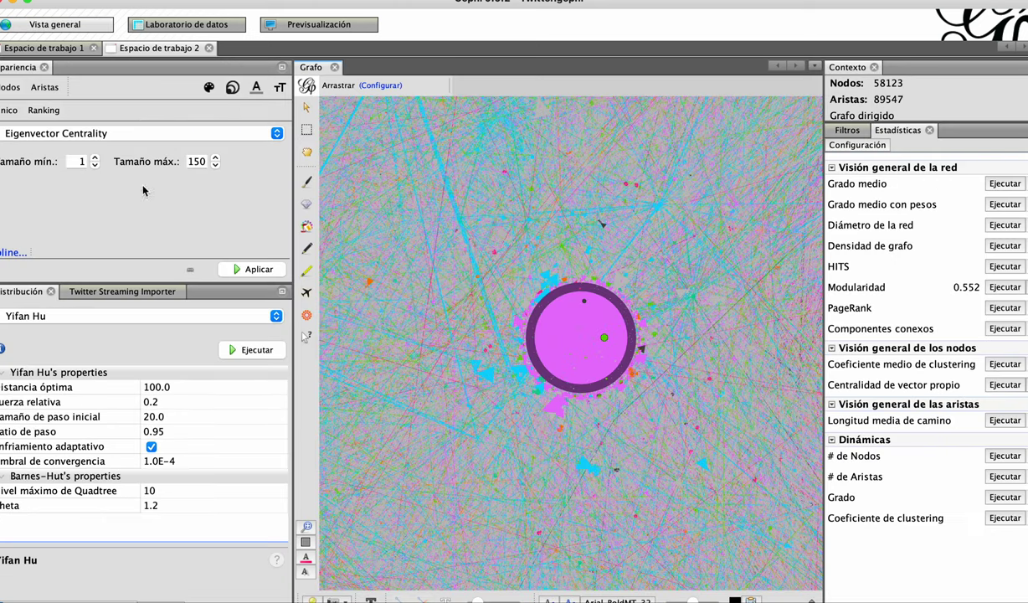
pyautogui.click(233, 350)
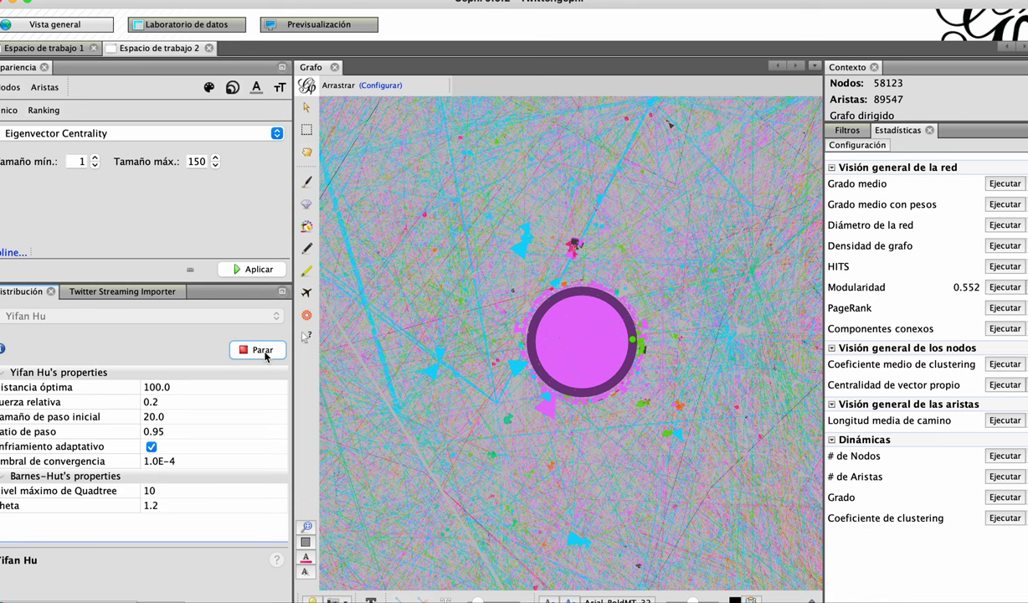
pyautogui.click(260, 350)
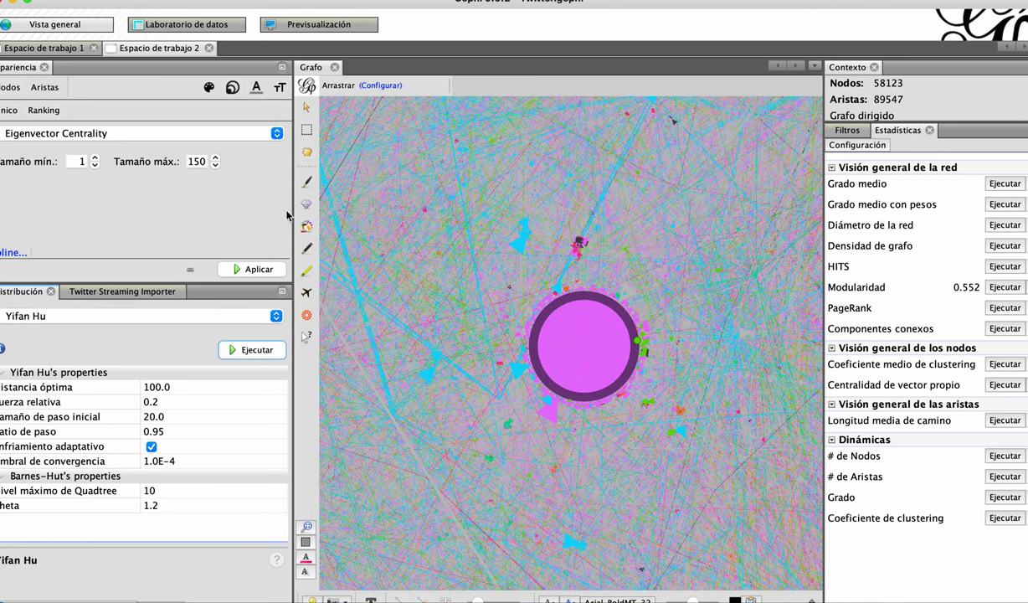
# Step: Refresh the preview of Espacio de trabajo 2 and examine the network around the elonmusk node up close
pyautogui.click(305, 28)
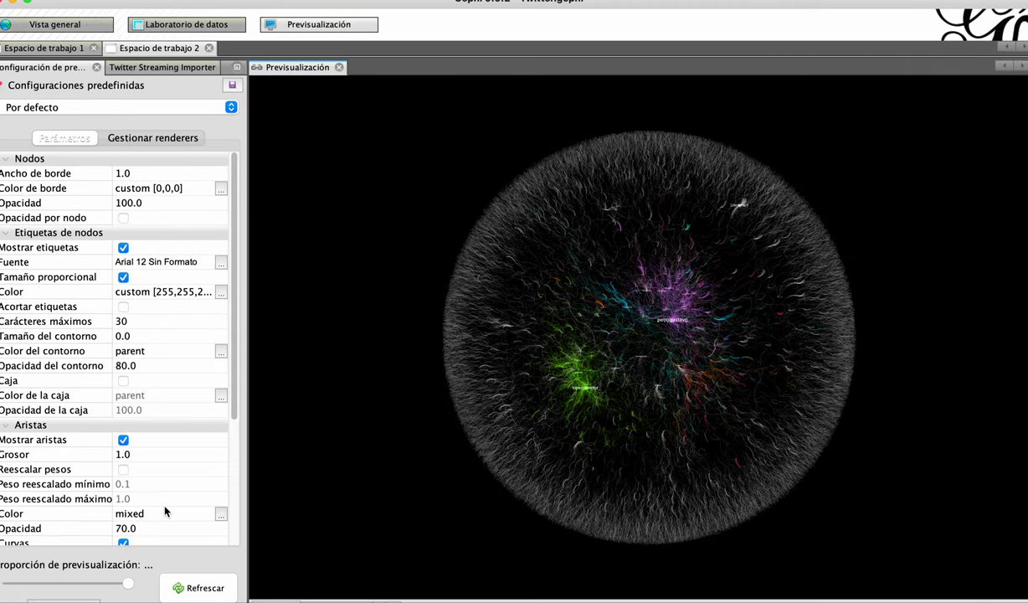
pyautogui.click(197, 588)
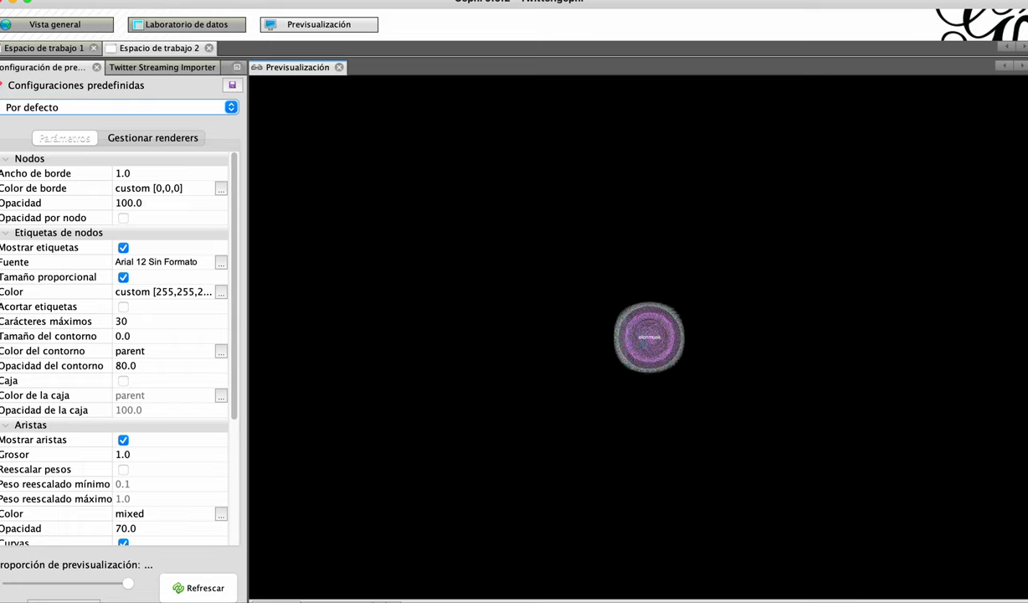
pyautogui.scroll(5, 412, 470)
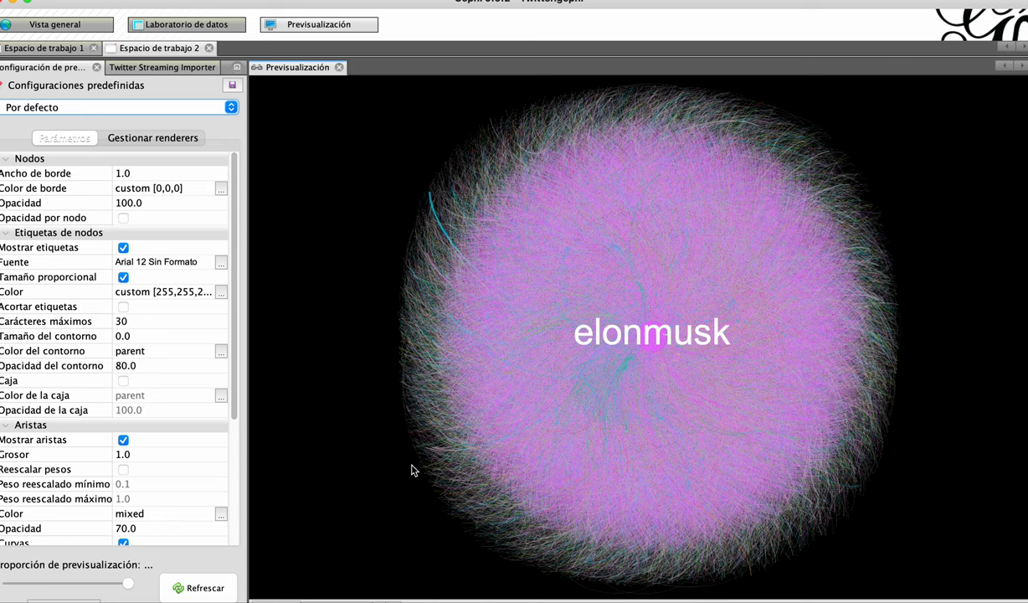
# Step: Switch back to the "Copia de de" sheet of the Español a57f1e95 spreadsheet in Chrome
pyautogui.hotkey('ctrl', 'Up')
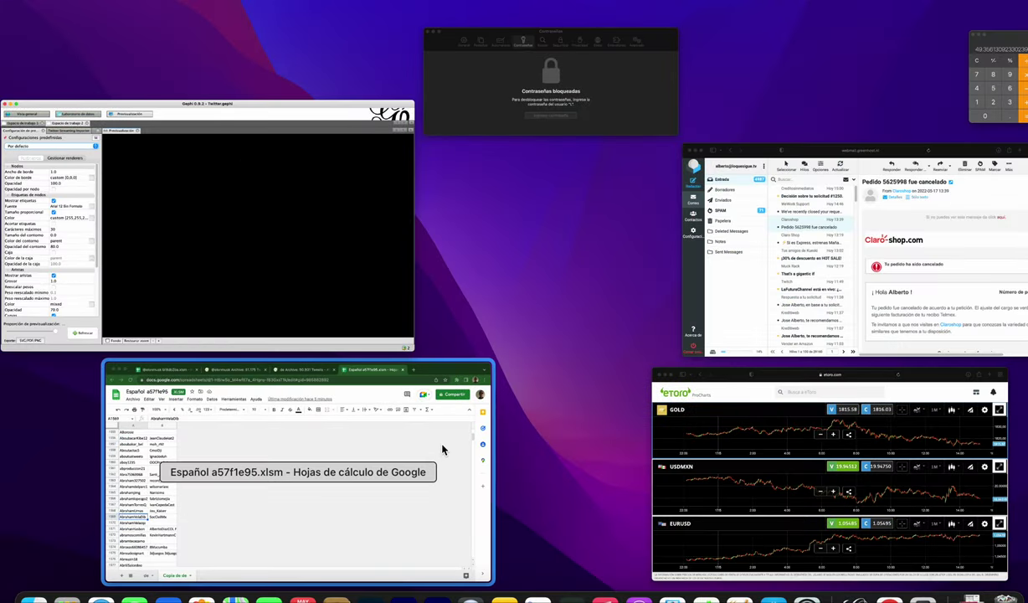
pyautogui.click(442, 449)
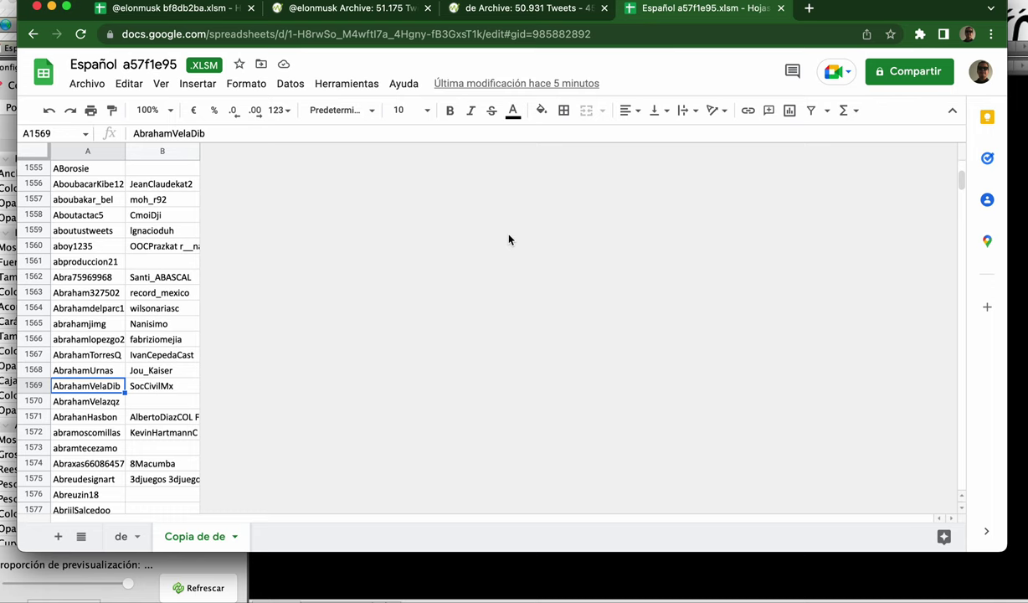
# Step: Search Google in a new browser tab for "elon musk pocentaje"
pyautogui.press('super+t')
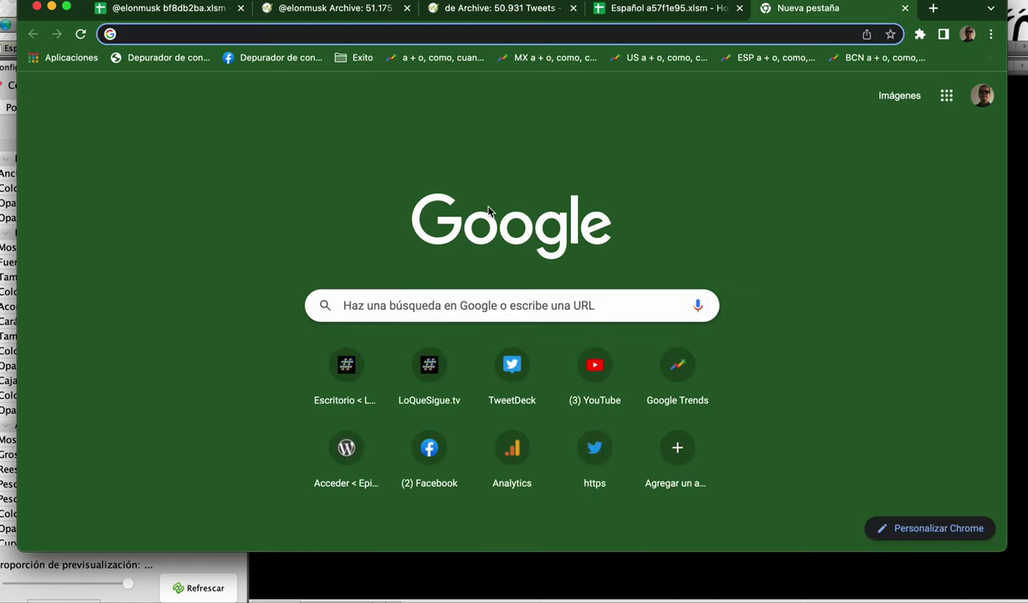
pyautogui.write('elon')
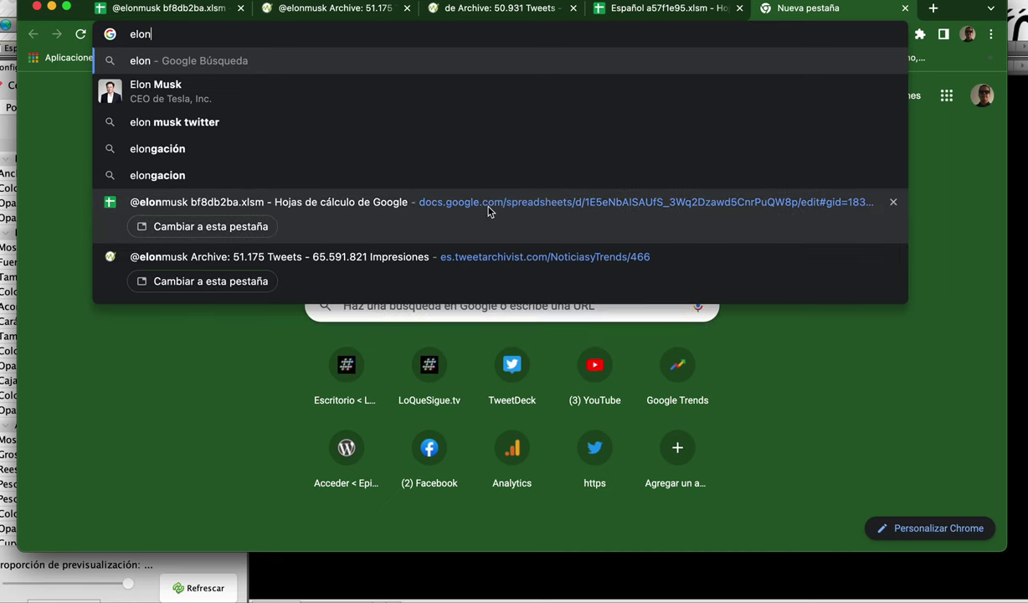
pyautogui.write(' musk')
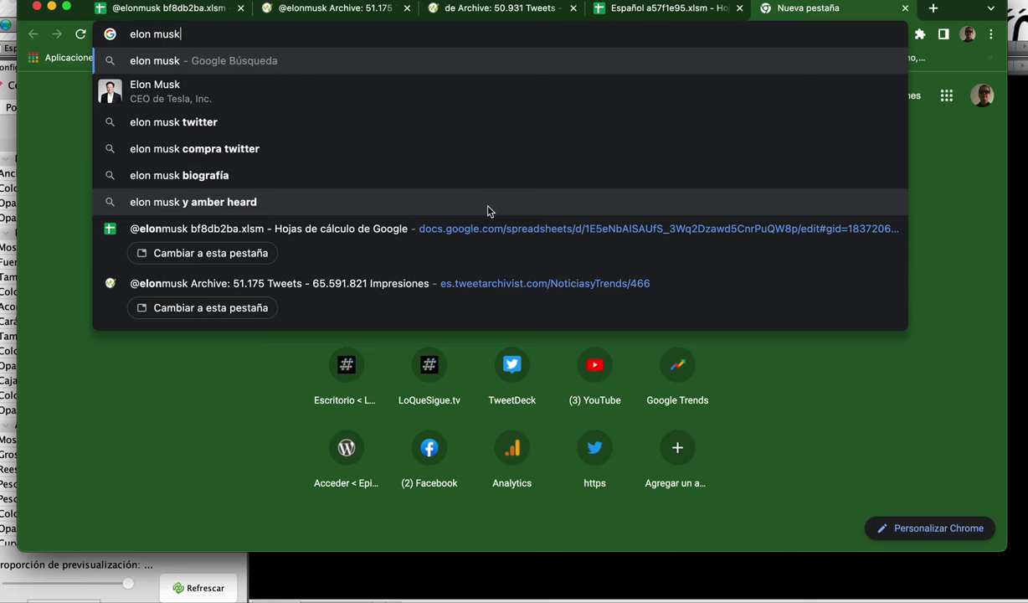
pyautogui.write(' pocentaje')
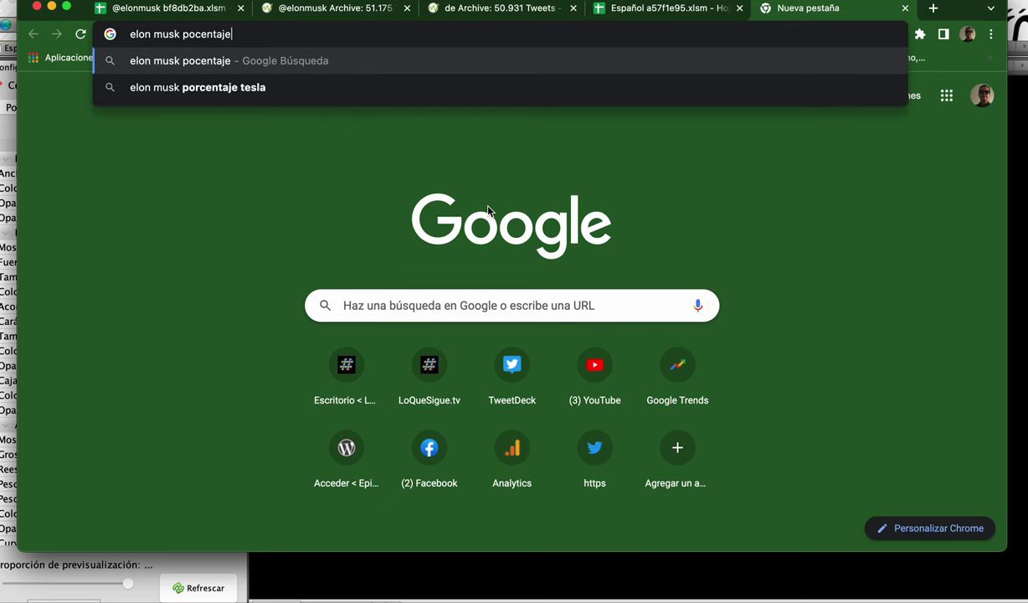
pyautogui.press('Return')
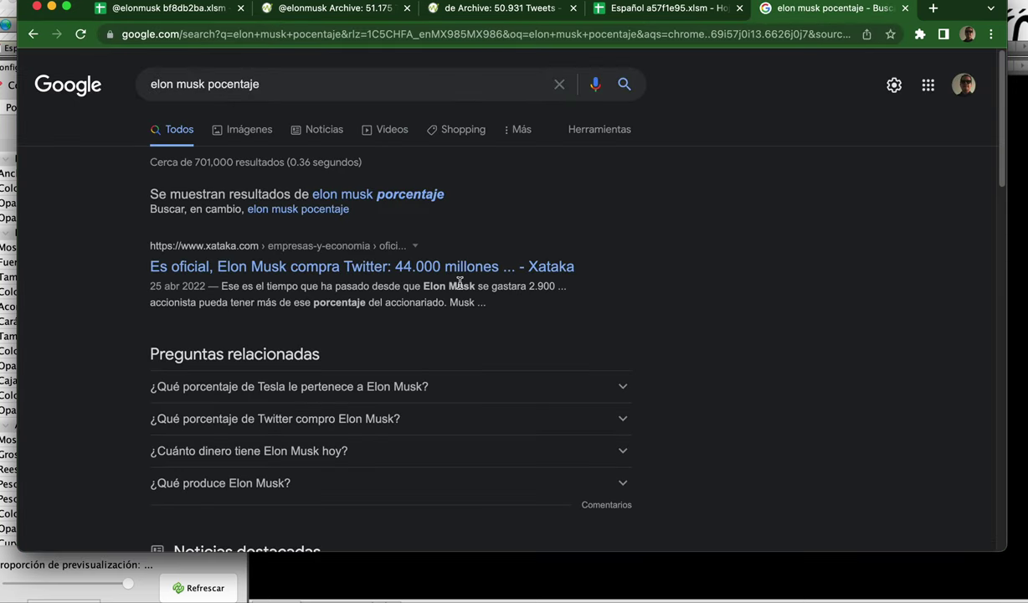
# Step: Open the Los Angeles Times story on spam accounts and Musk's Twitter purchase, highlight the passage on the 5% condition and skim the article
pyautogui.scroll(-4, 460, 284)
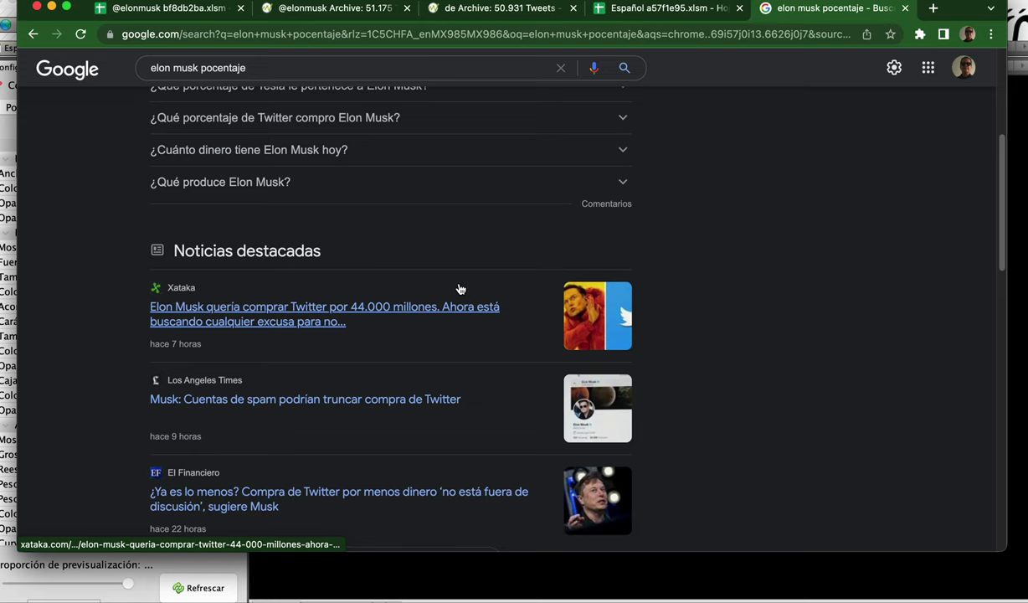
pyautogui.click(397, 402)
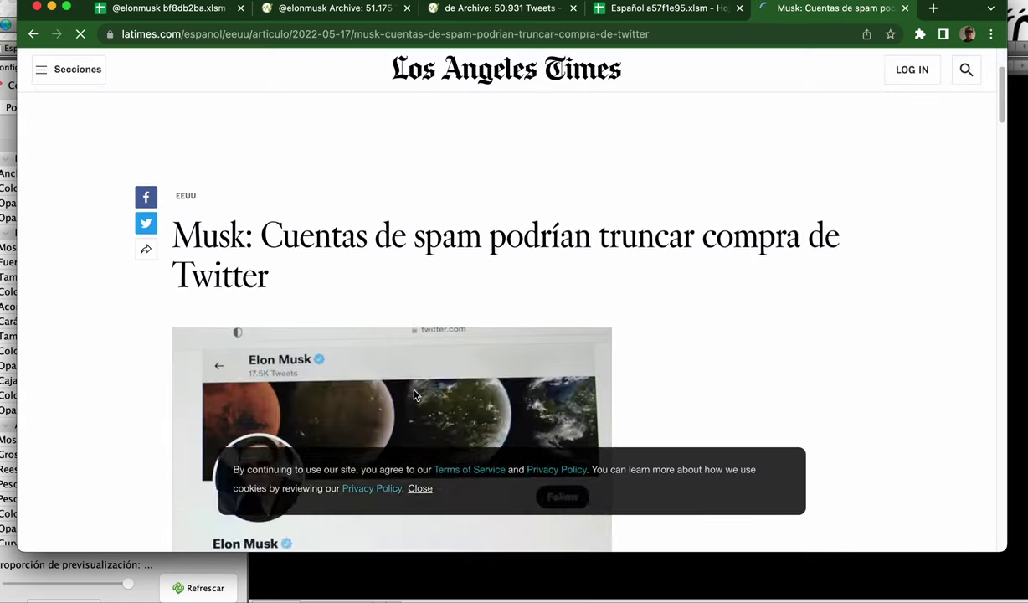
pyautogui.scroll(-7, 414, 395)
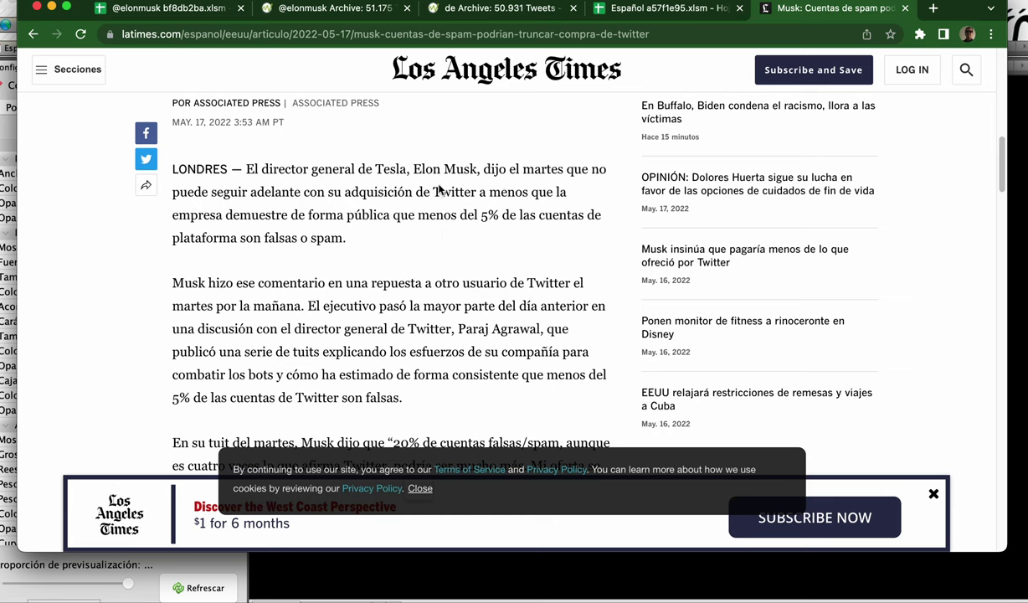
pyautogui.moveTo(433, 192); pyautogui.dragTo(499, 219)
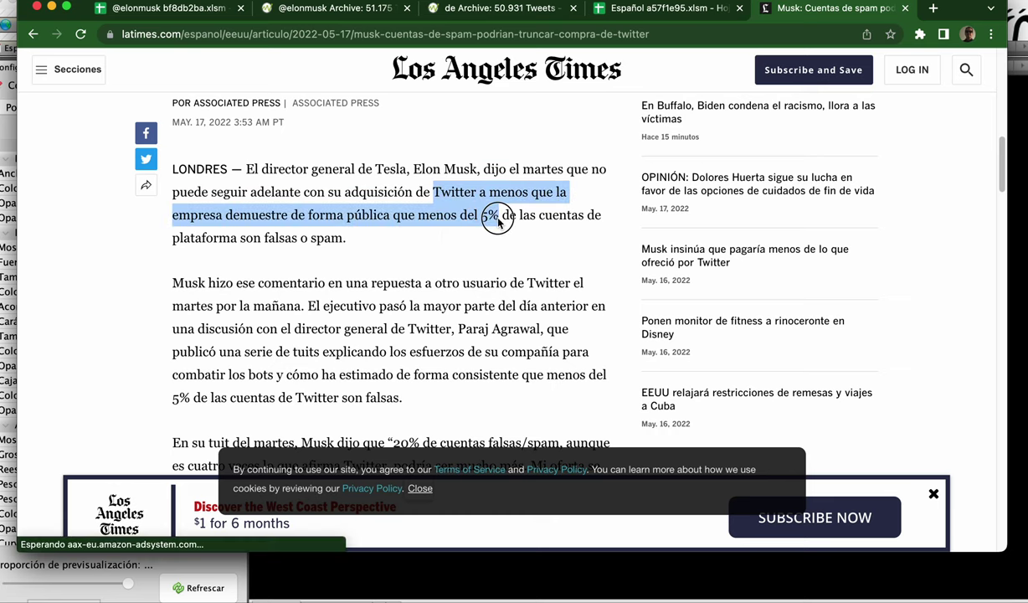
pyautogui.scroll(-5, 489, 247)
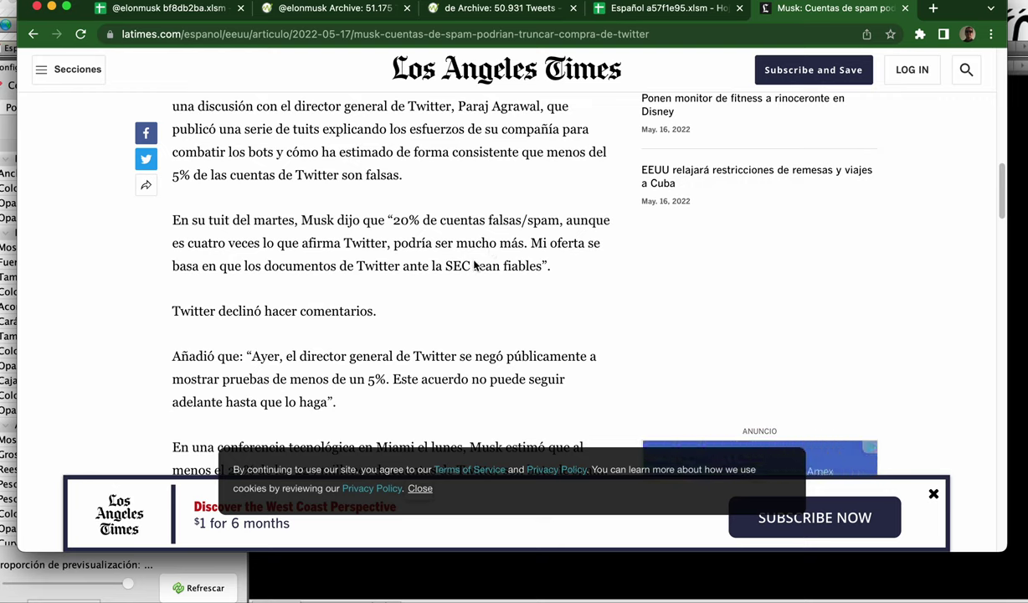
pyautogui.scroll(-4, 372, 239)
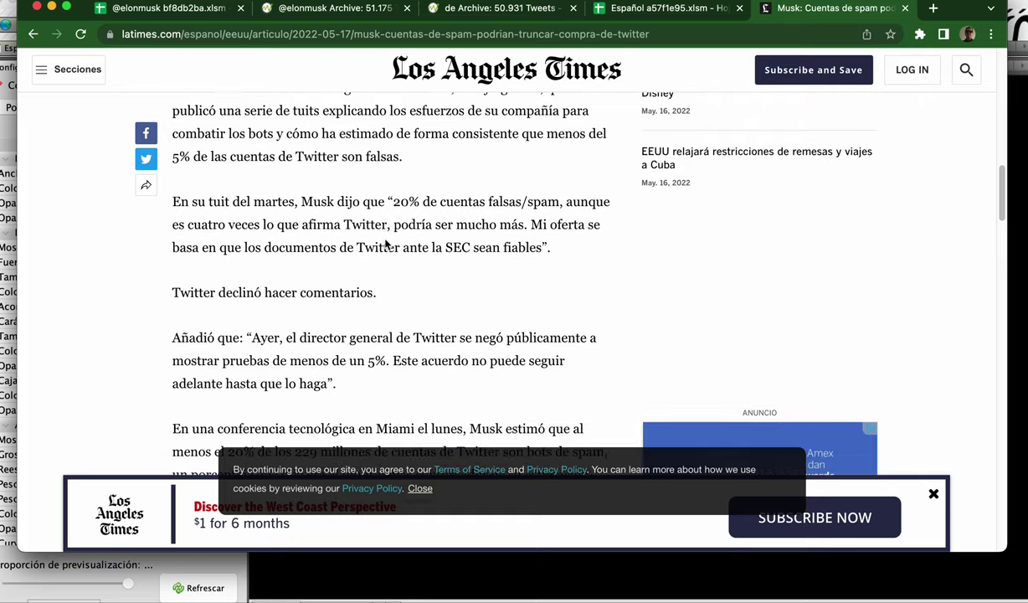
pyautogui.scroll(-14, 385, 243)
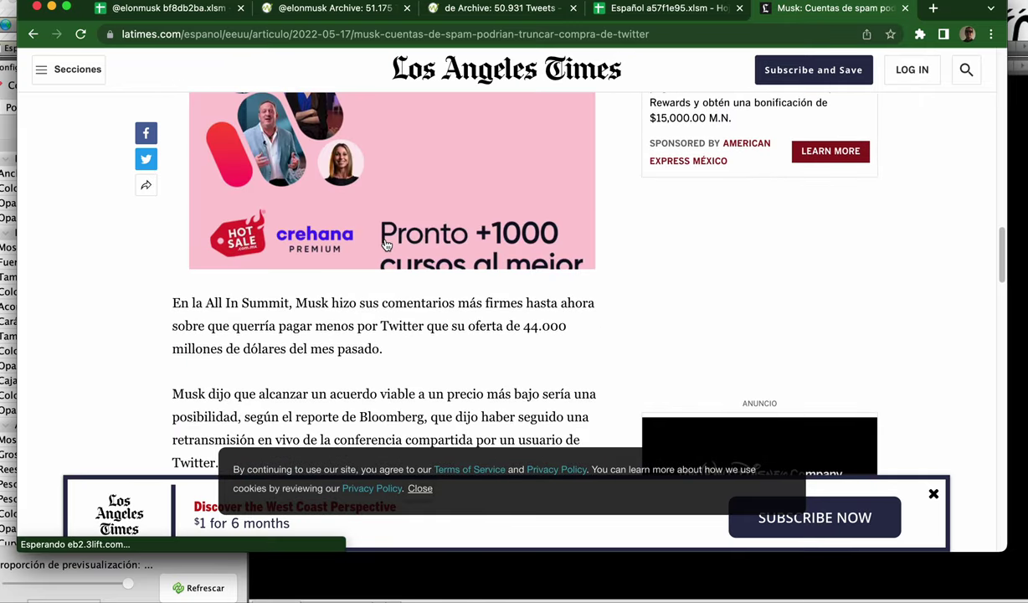
pyautogui.scroll(-6, 385, 244)
pyautogui.scroll(-10, 385, 244)
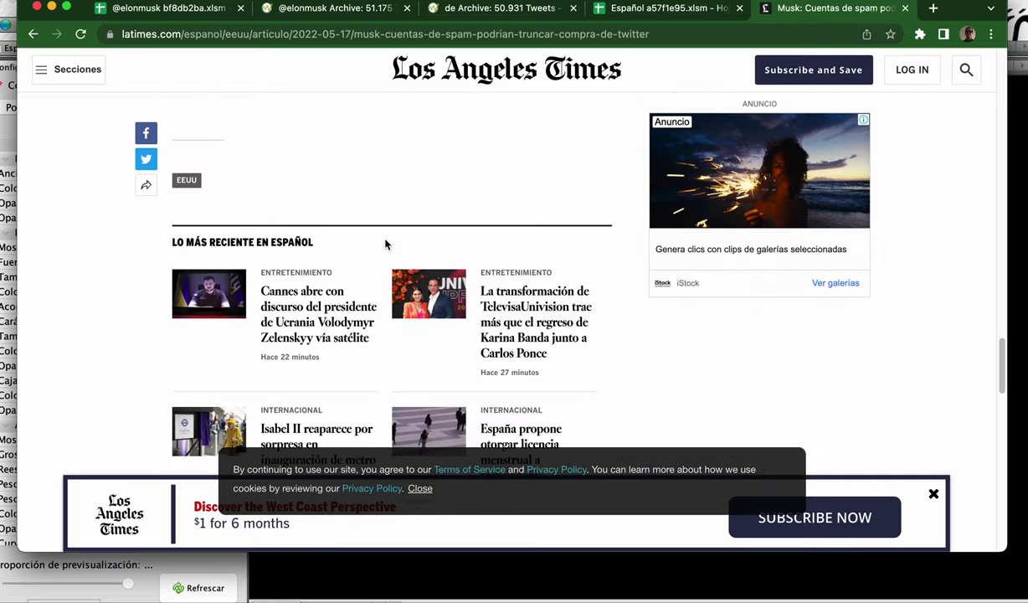
pyautogui.scroll(4, 385, 243)
pyautogui.scroll(20, 385, 244)
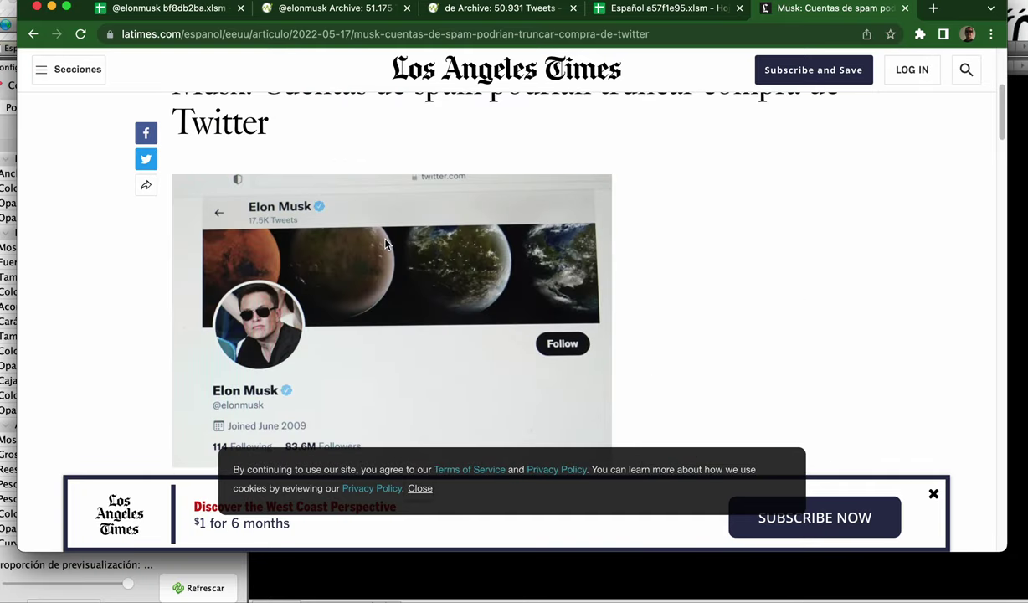
pyautogui.scroll(-5, 385, 244)
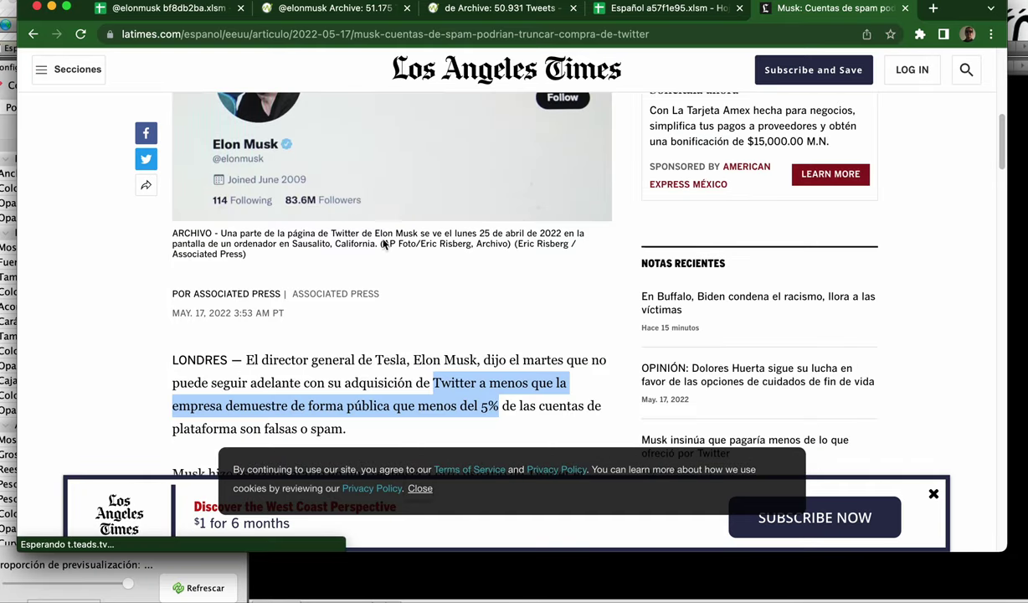
# Step: Return to the search results, open the El Financiero story on a cheaper Twitter purchase and highlight the sentence about Musk's stake
pyautogui.click(33, 34)
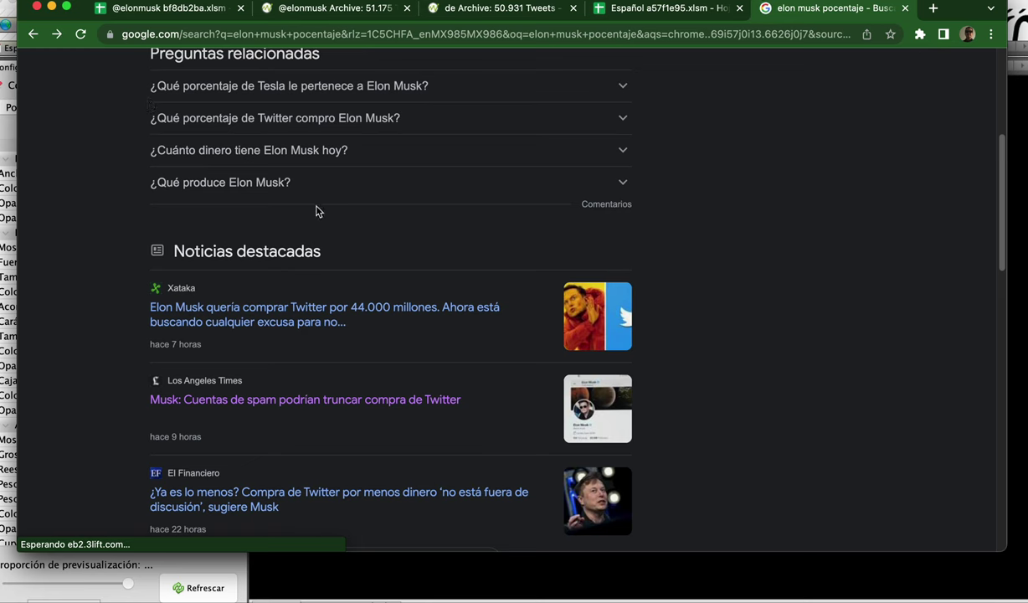
pyautogui.scroll(-3, 364, 340)
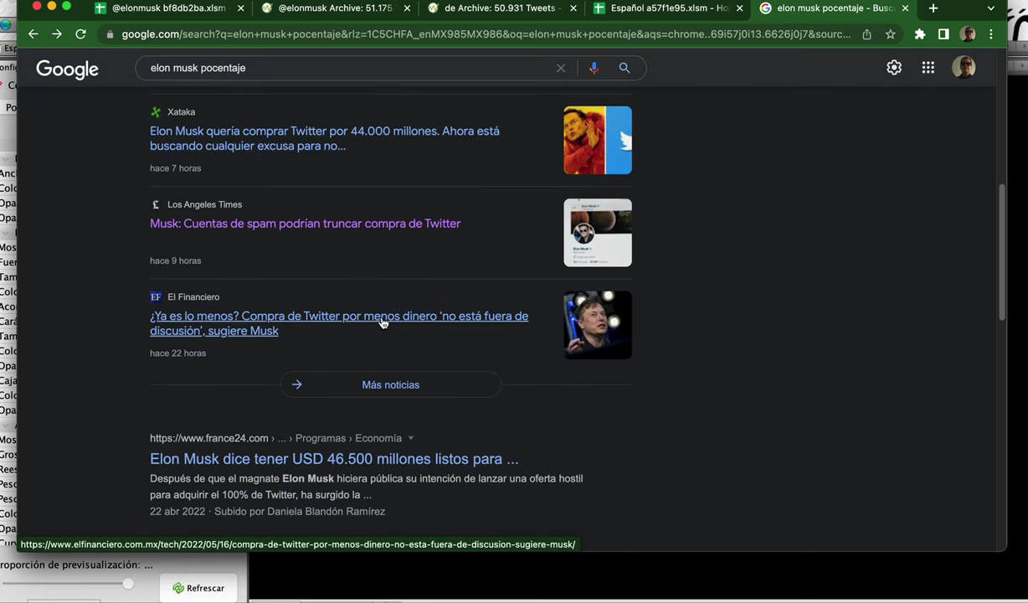
pyautogui.click(385, 318)
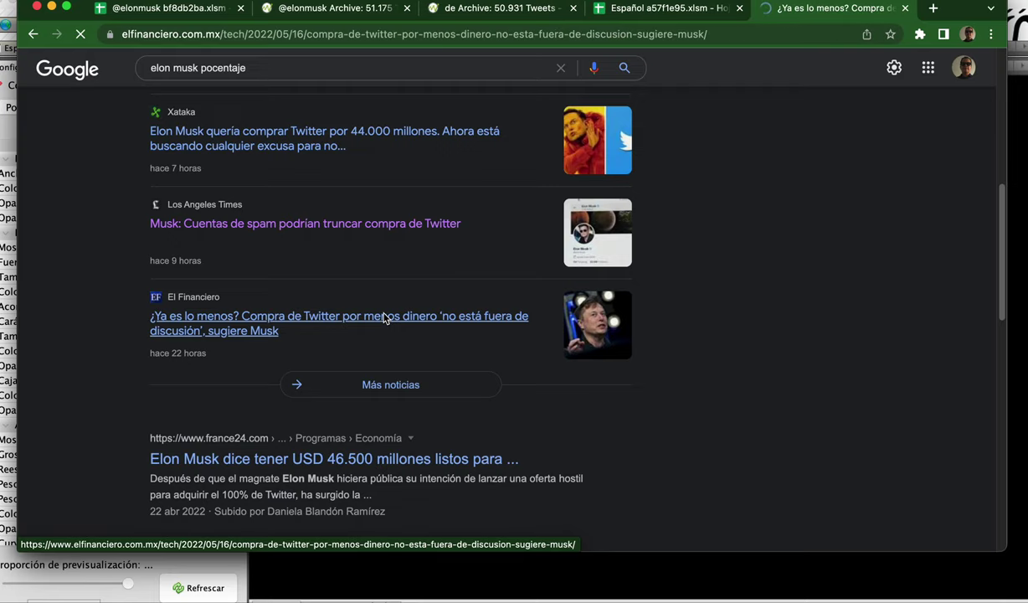
pyautogui.scroll(-10, 451, 326)
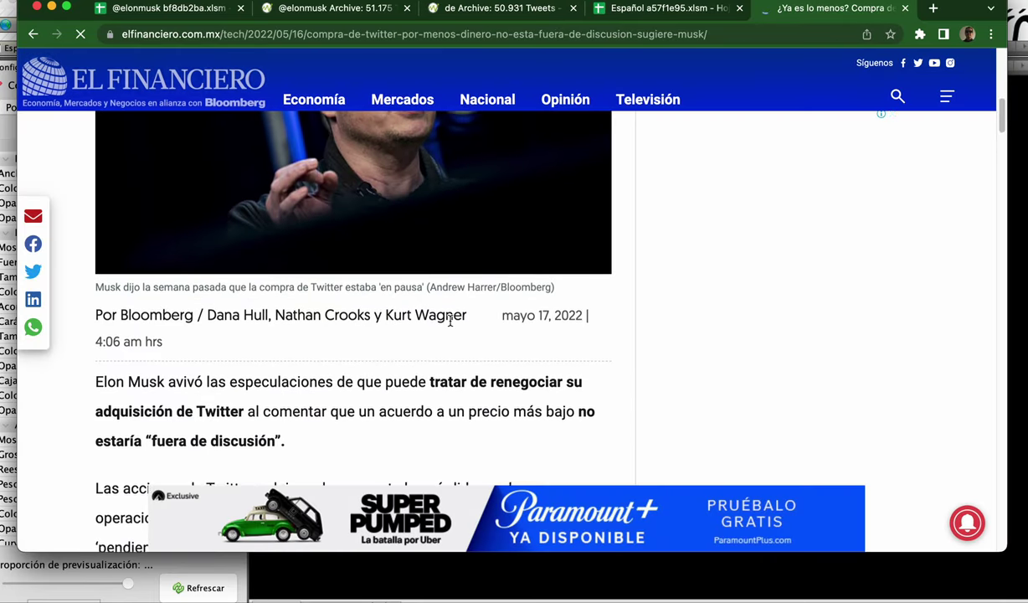
pyautogui.scroll(-2, 451, 326)
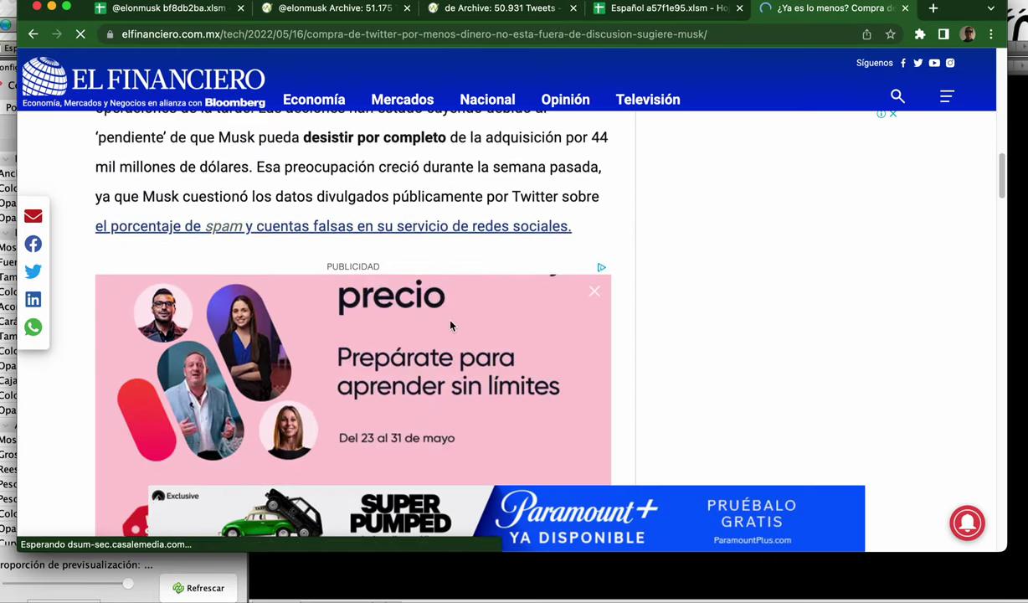
pyautogui.scroll(-1, 451, 326)
pyautogui.scroll(-10, 451, 325)
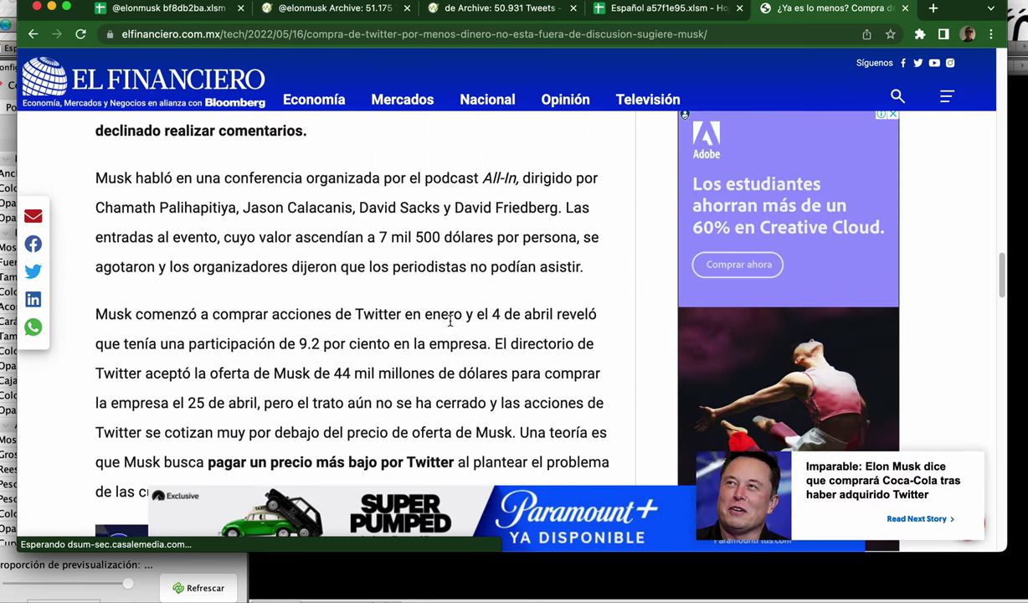
pyautogui.scroll(-1, 451, 326)
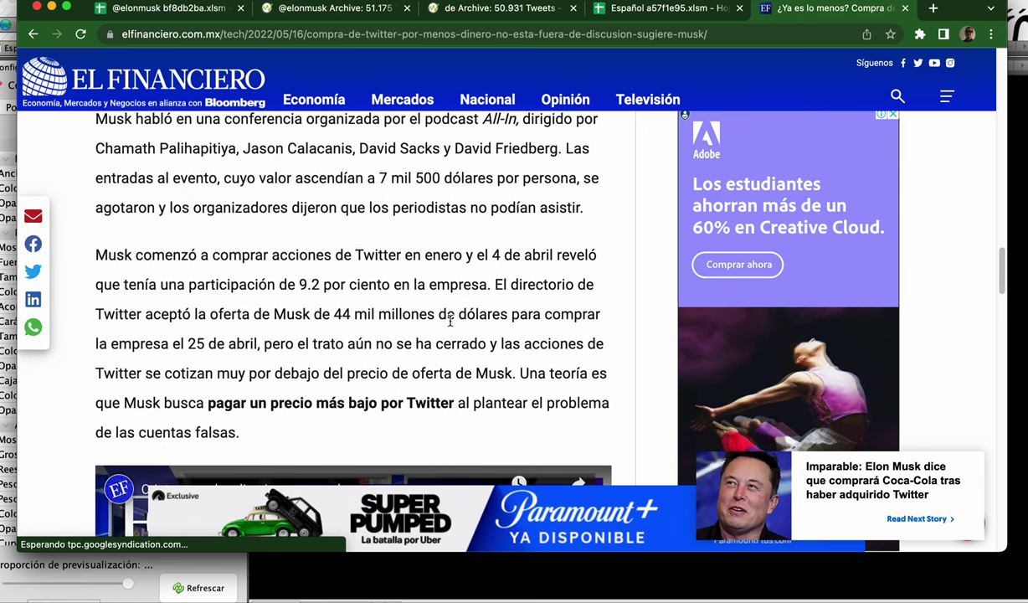
pyautogui.scroll(-1, 450, 320)
pyautogui.click(357, 249)
pyautogui.moveTo(357, 249); pyautogui.dragTo(361, 281)
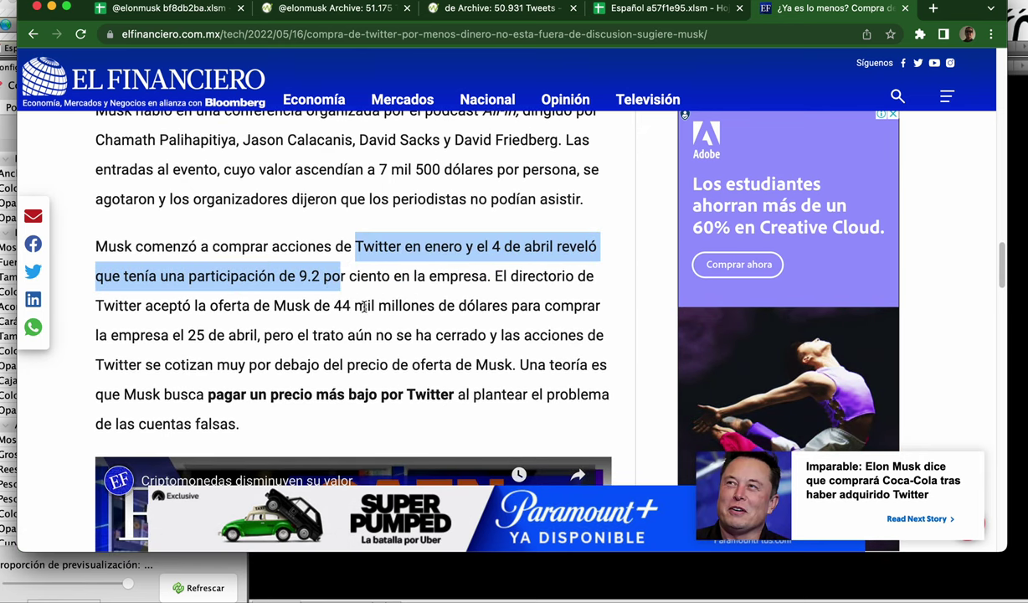
pyautogui.scroll(-10, 364, 306)
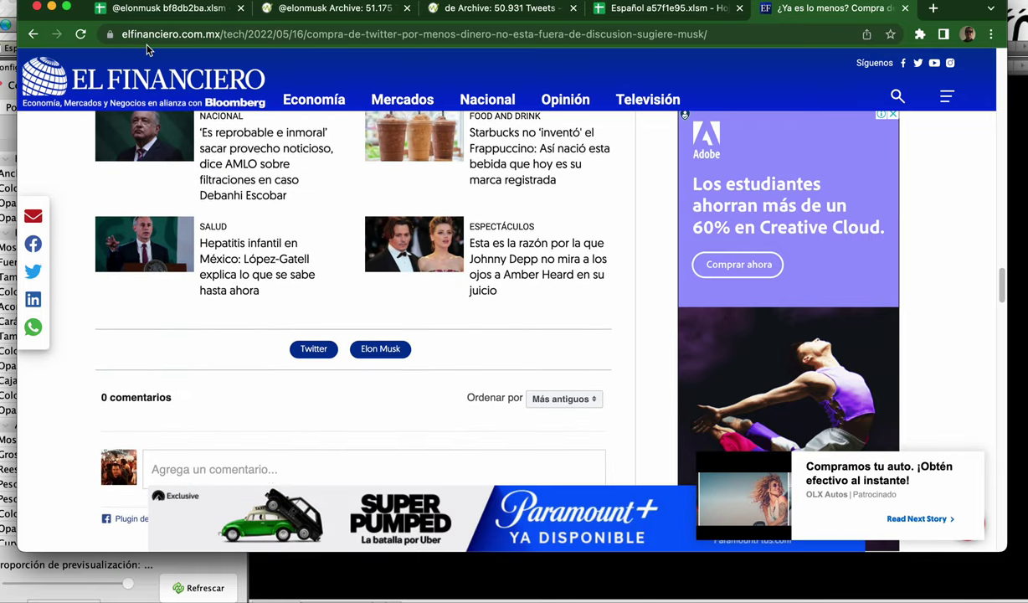
# Step: Go back to the Google results and extend the search to "elon musk pocentaje twitter cuentas falsas"
pyautogui.click(33, 35)
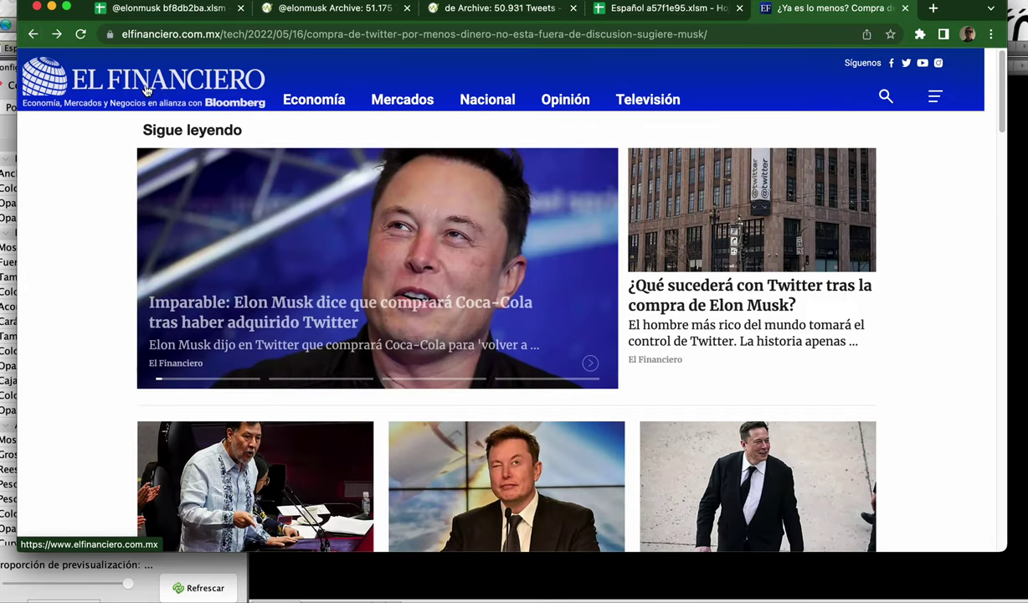
pyautogui.click(33, 35)
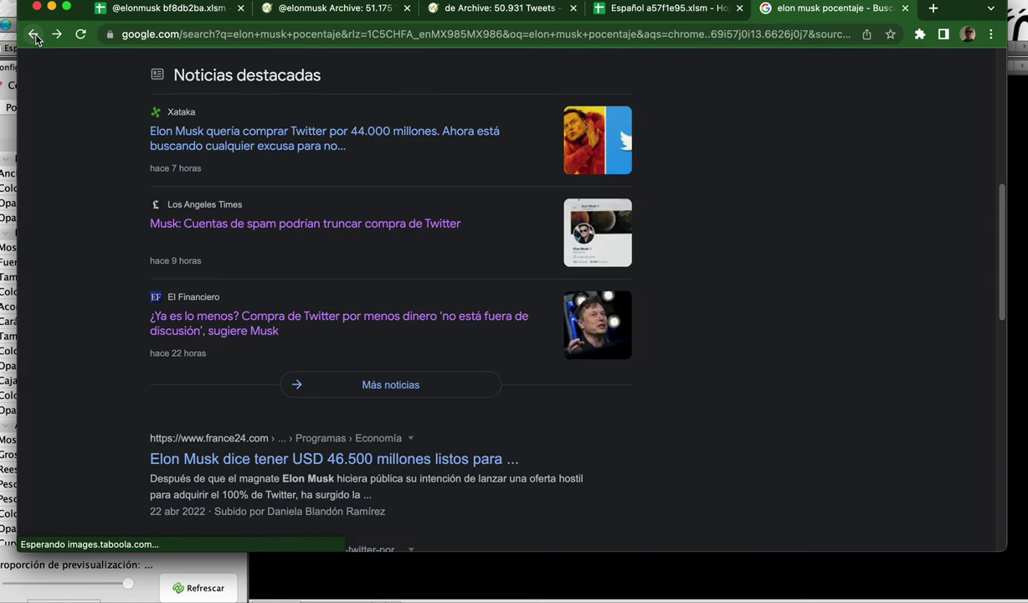
pyautogui.scroll(5, 337, 297)
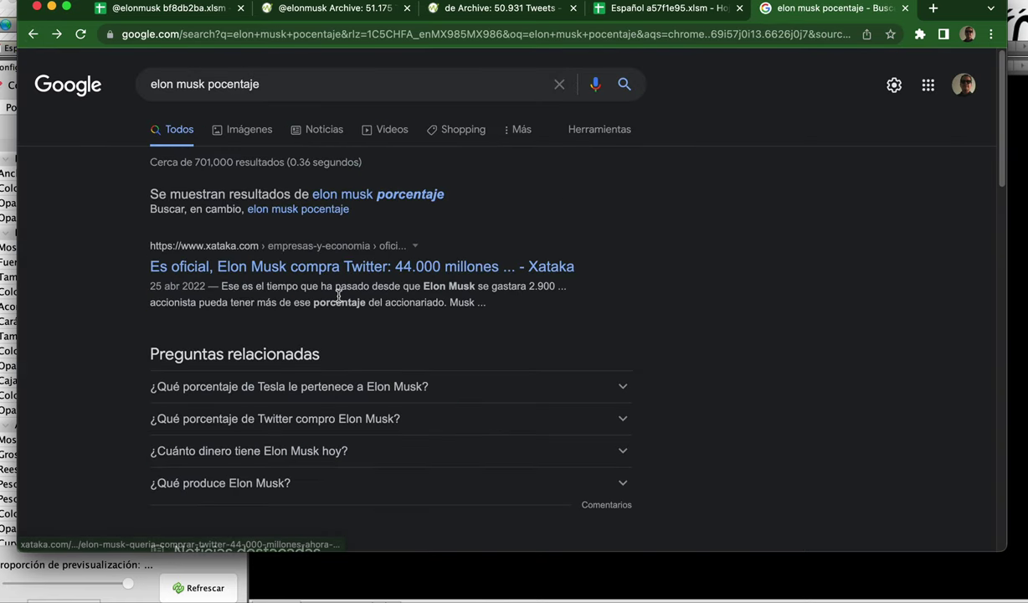
pyautogui.click(266, 84)
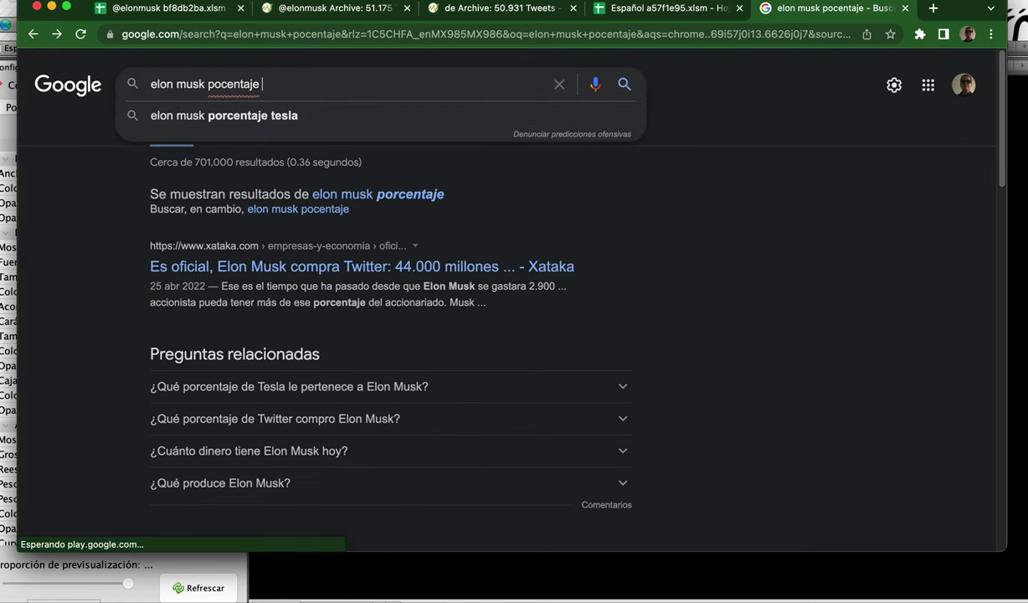
pyautogui.write('twitter ')
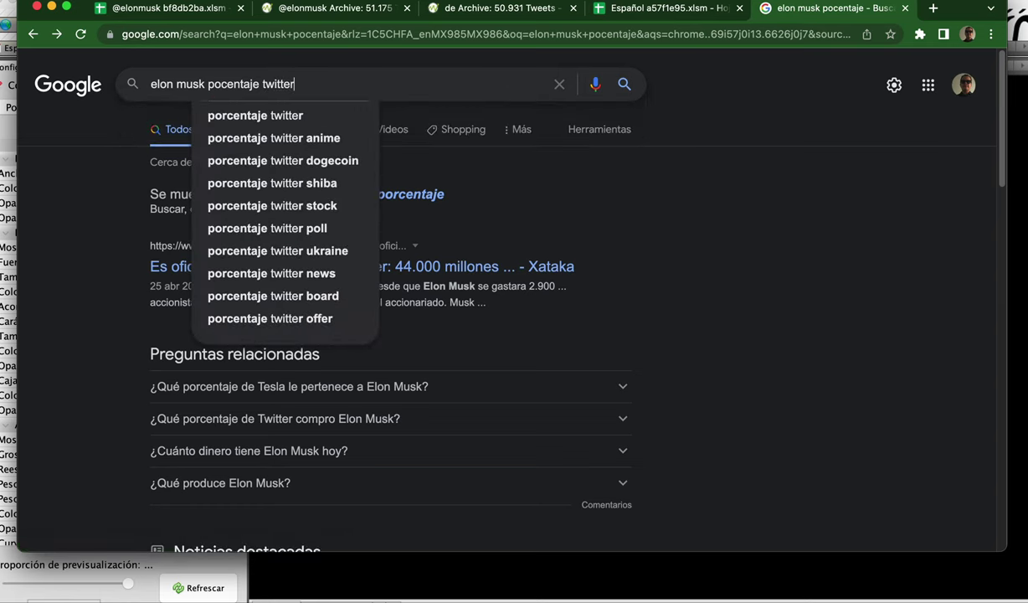
pyautogui.write('cuen')
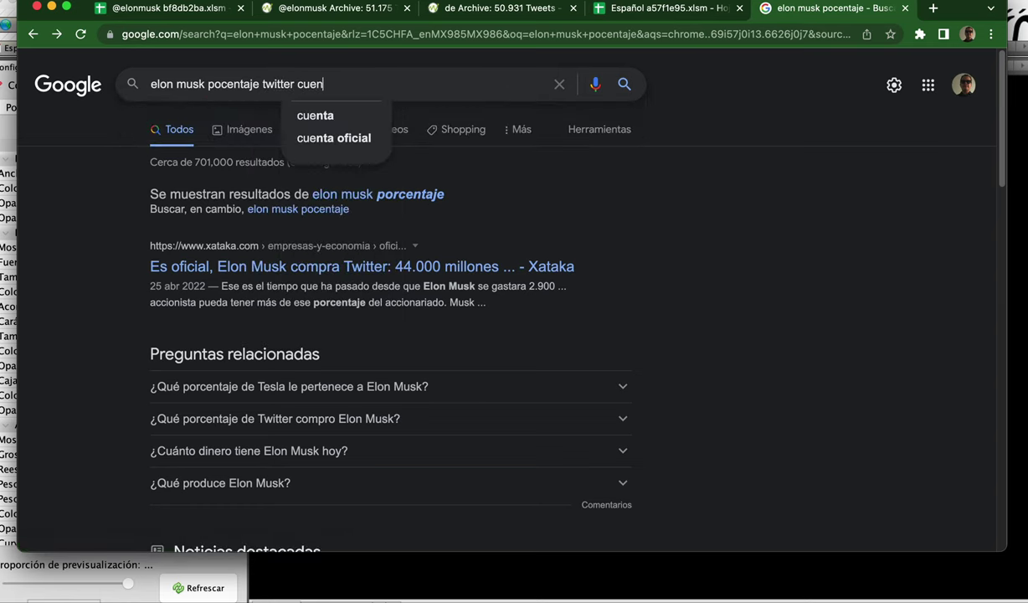
pyautogui.write('tas falsas')
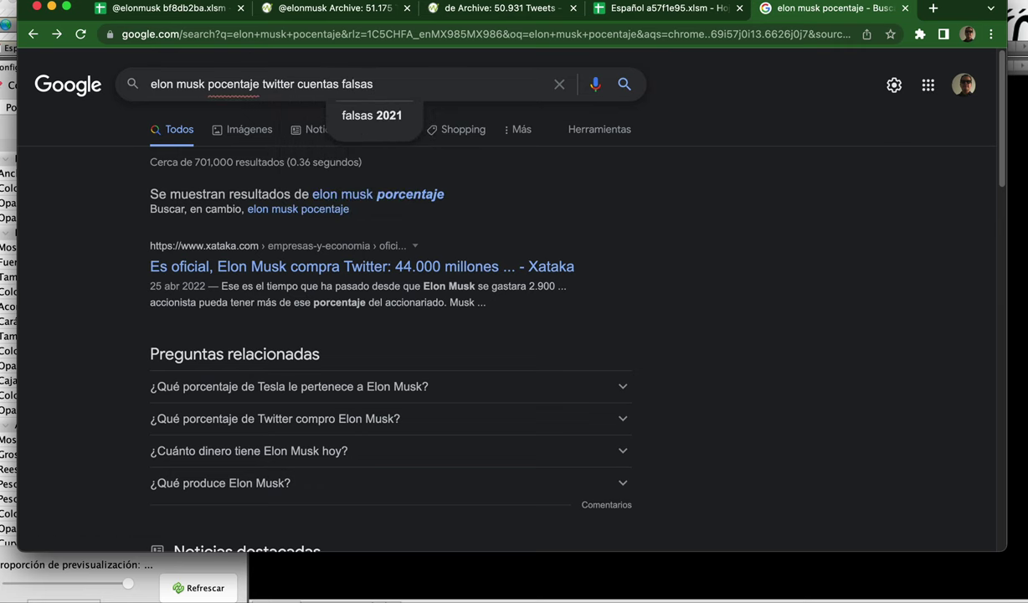
pyautogui.press('Return')
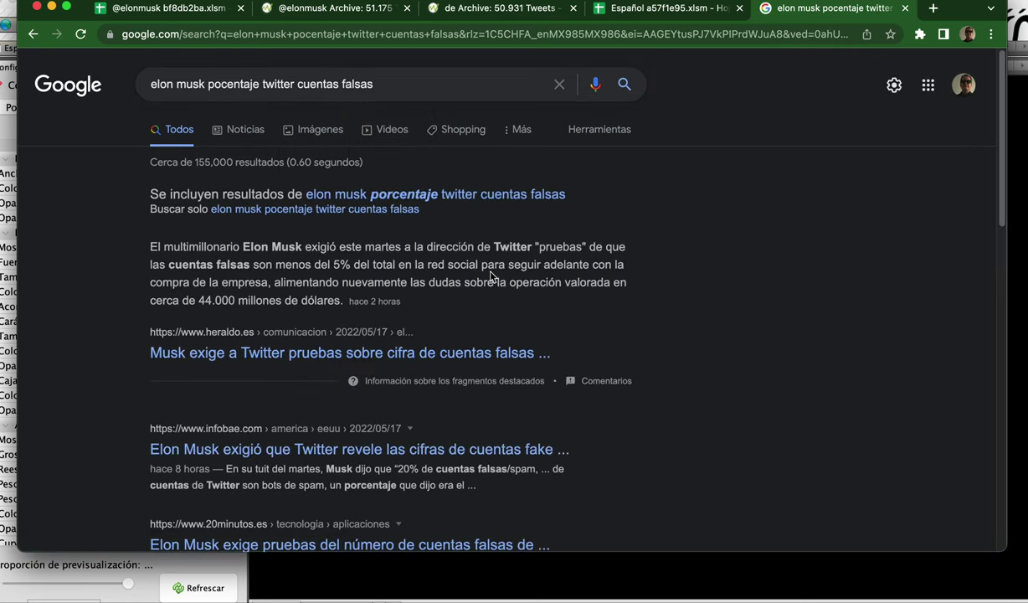
# Step: Open the Heraldo result on fake account figures in a new tab and the Infobae result in the current one
pyautogui.scroll(-3, 493, 276)
pyautogui.click(484, 261)
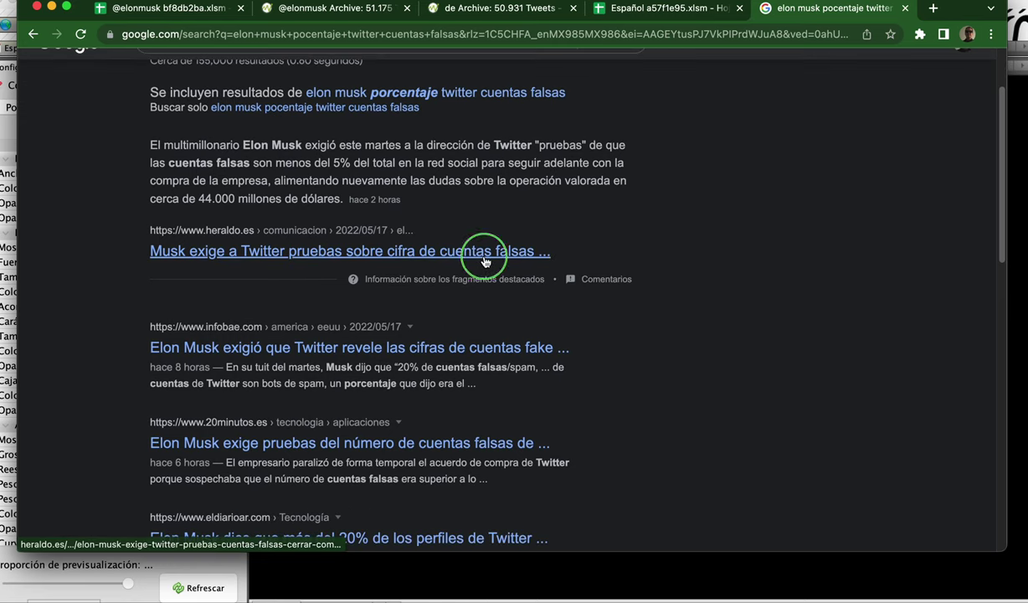
pyautogui.rightClick(484, 259)
pyautogui.click(505, 266)
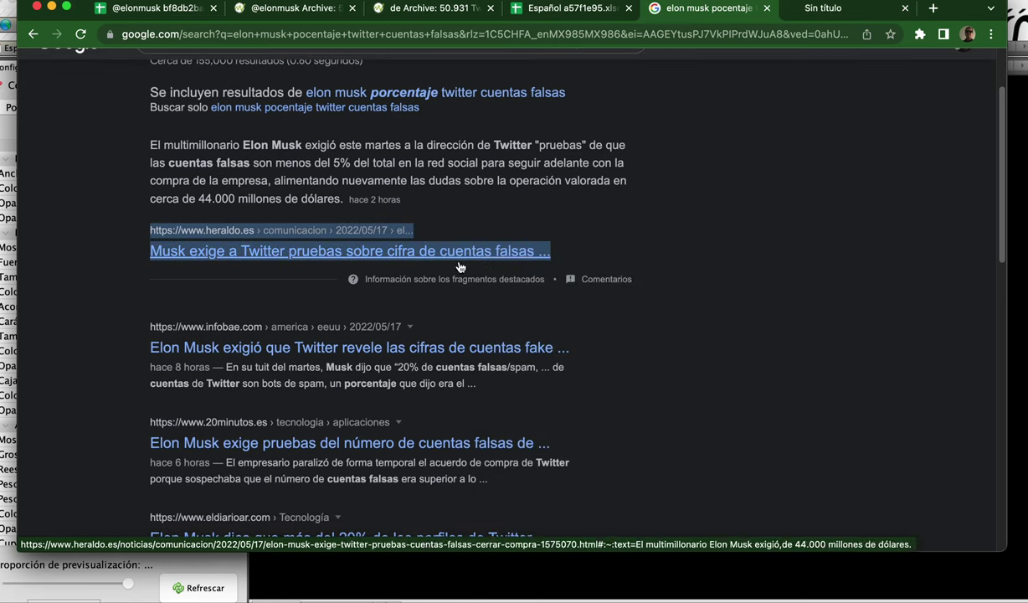
pyautogui.click(475, 350)
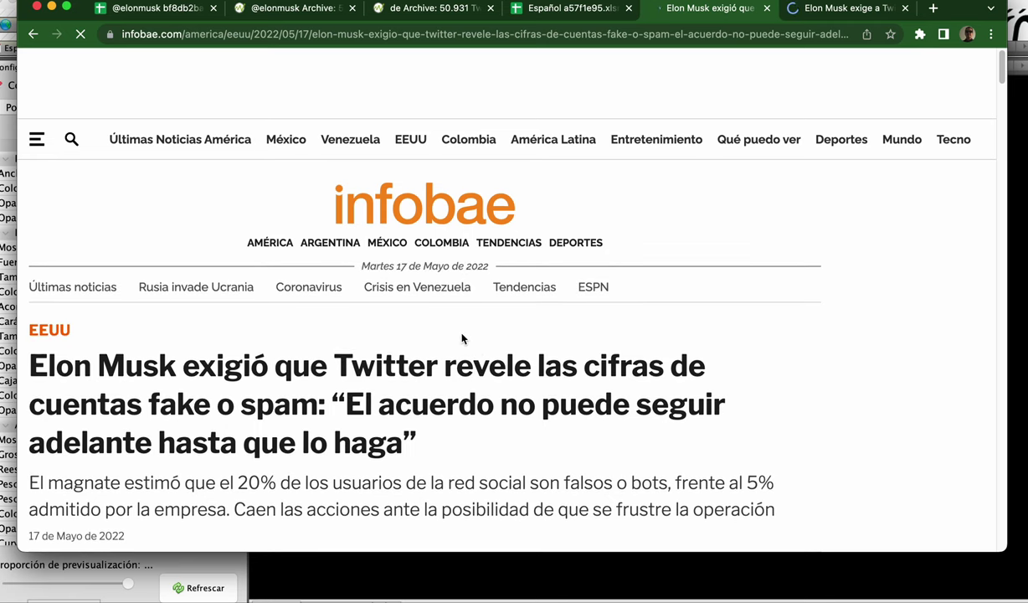
# Step: Highlight the Infobae subheading comparing Musk's 20% fake-account estimate with Twitter's 5%, narrowing the selection to the 20% figure
pyautogui.scroll(-3, 464, 337)
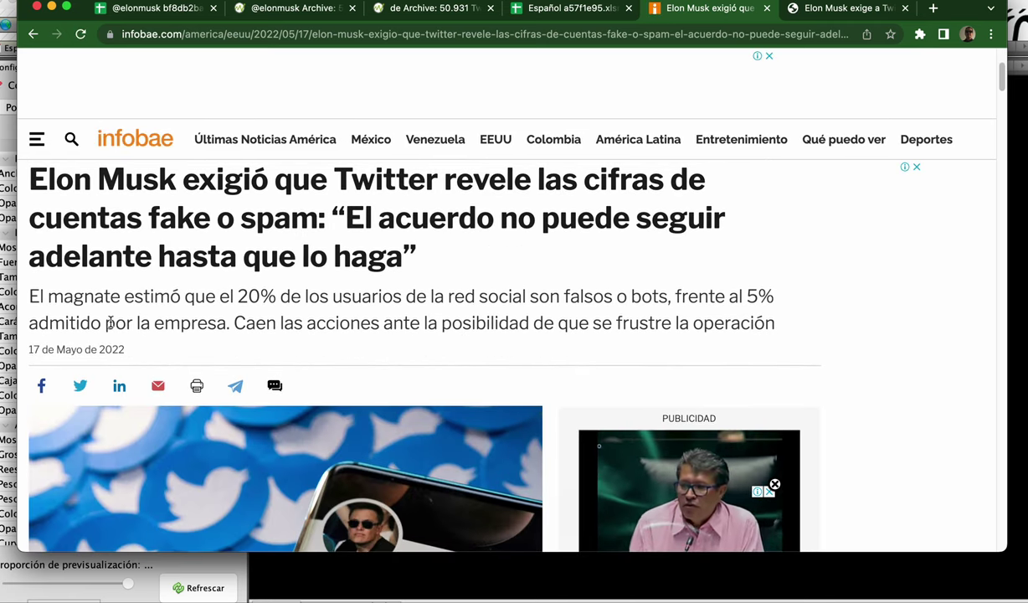
pyautogui.moveTo(47, 297); pyautogui.dragTo(232, 329)
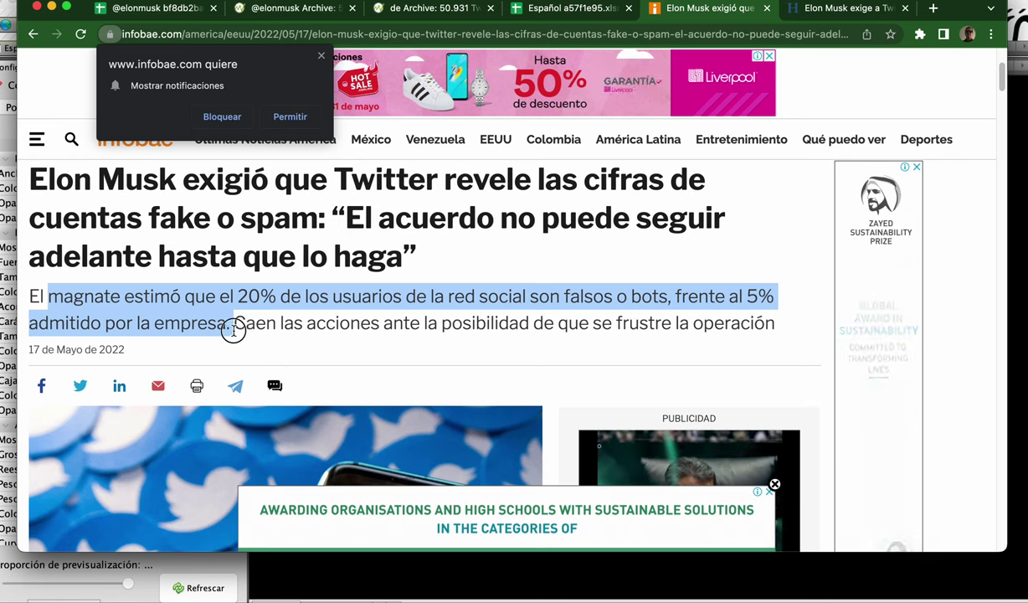
pyautogui.click(243, 328)
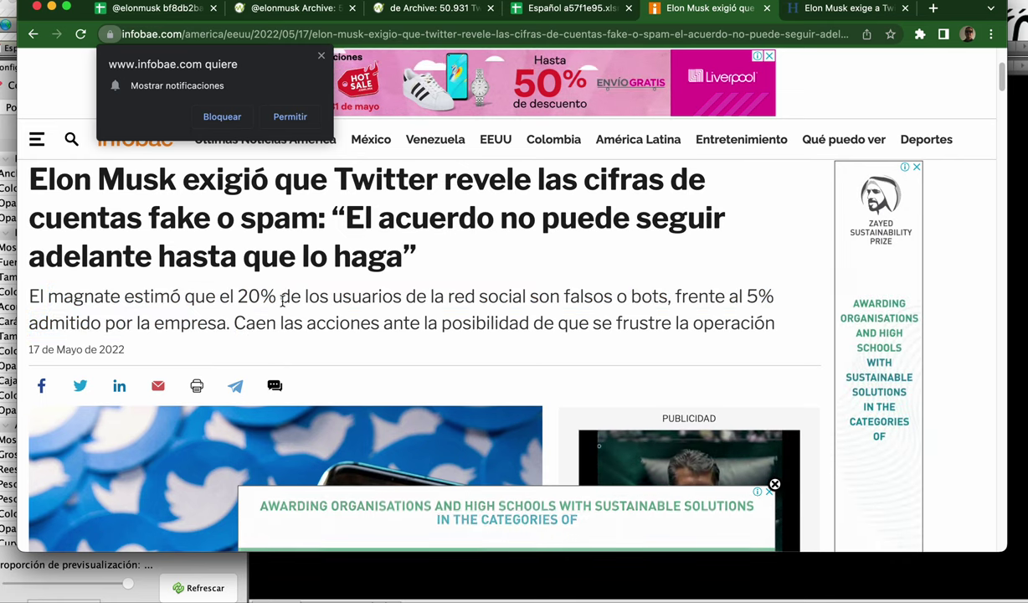
pyautogui.moveTo(276, 296); pyautogui.dragTo(223, 290)
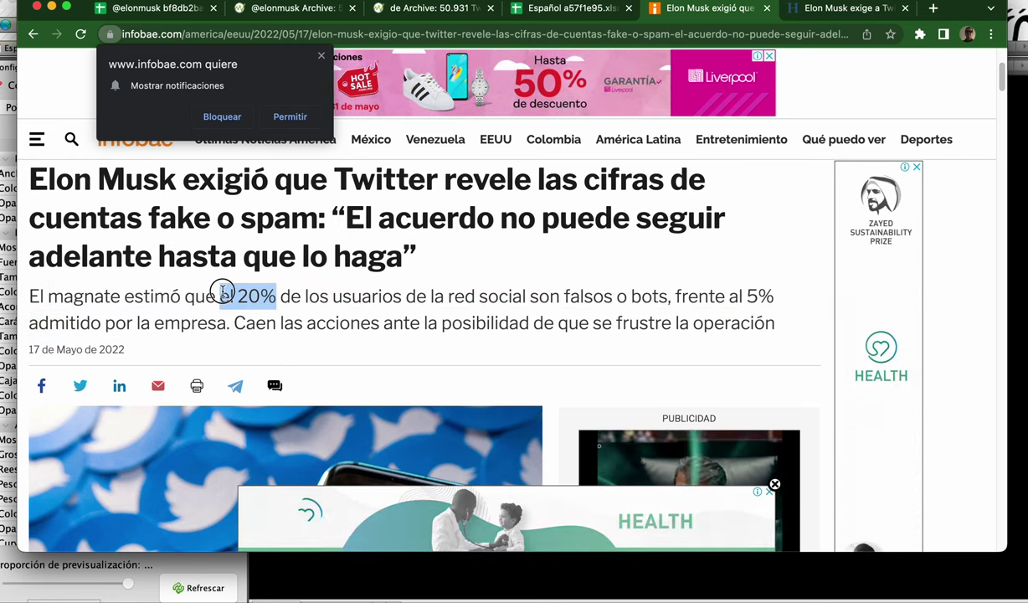
# Step: Review the "de" archive page, its Español spreadsheet and the elonmusk network in Gephi, ending back in the browser
pyautogui.click(435, 9)
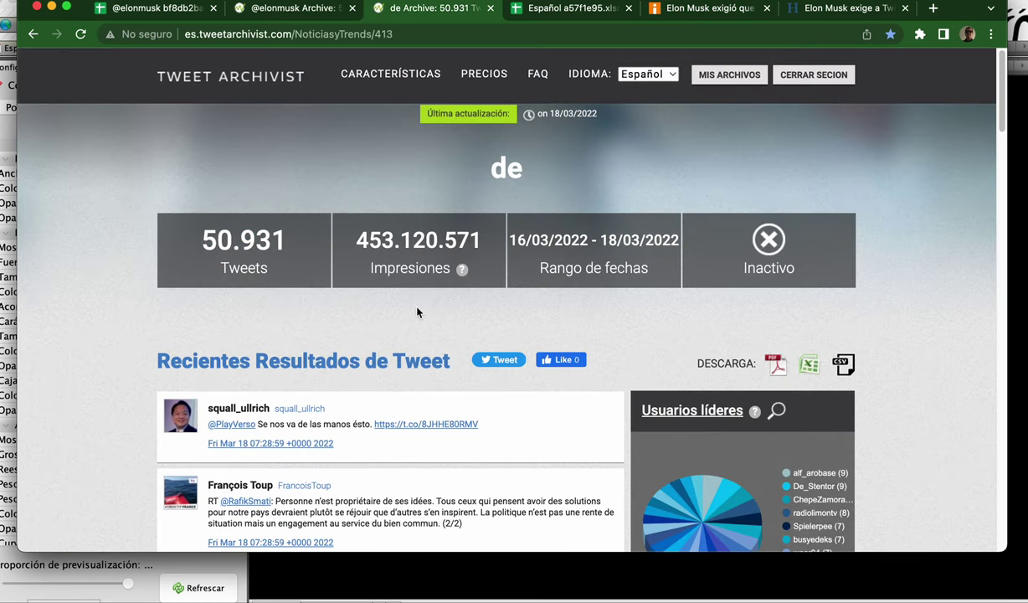
pyautogui.scroll(-1, 417, 313)
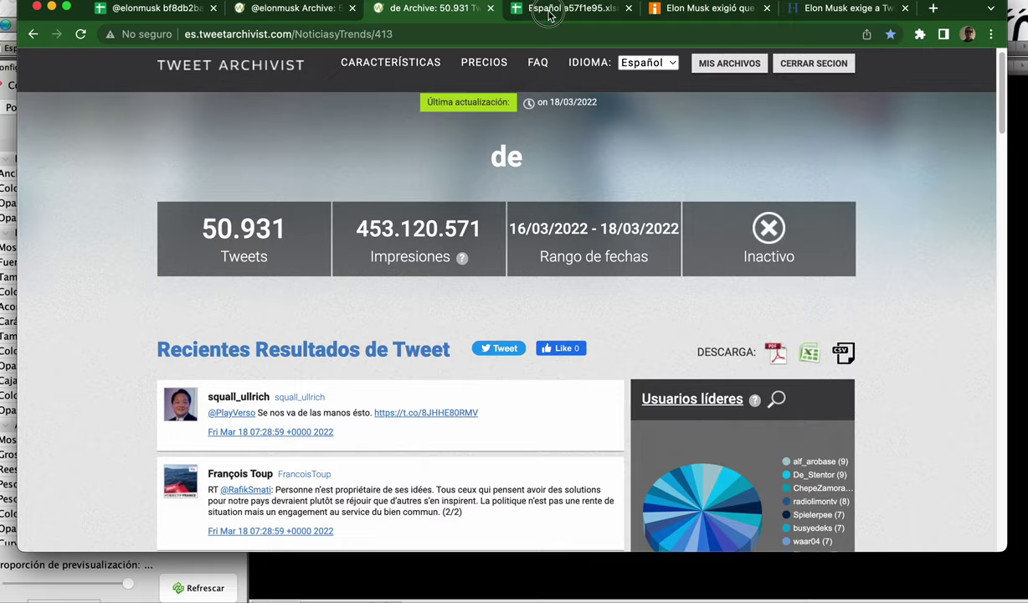
pyautogui.click(550, 10)
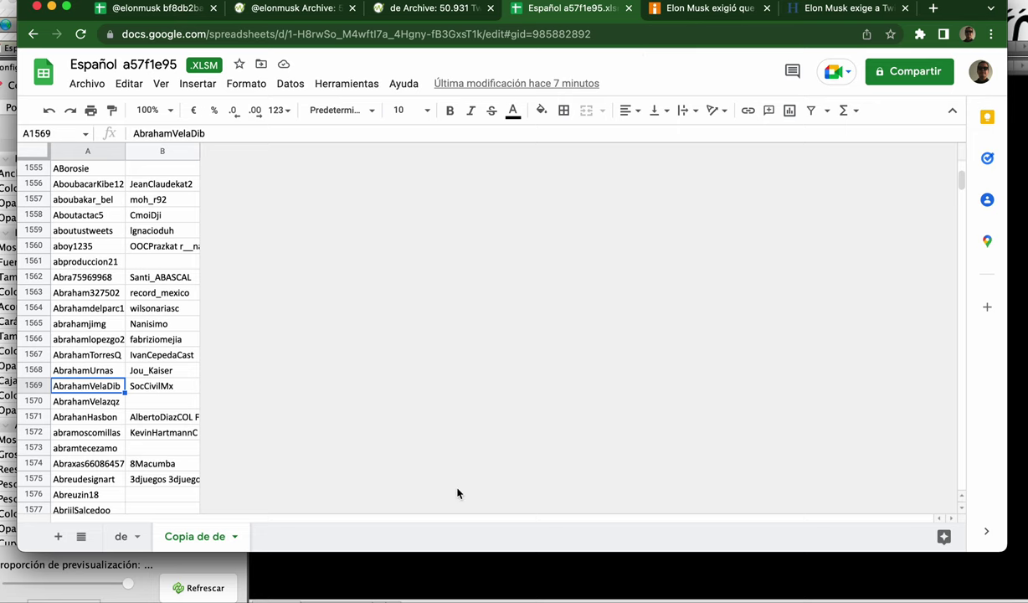
pyautogui.click(497, 586)
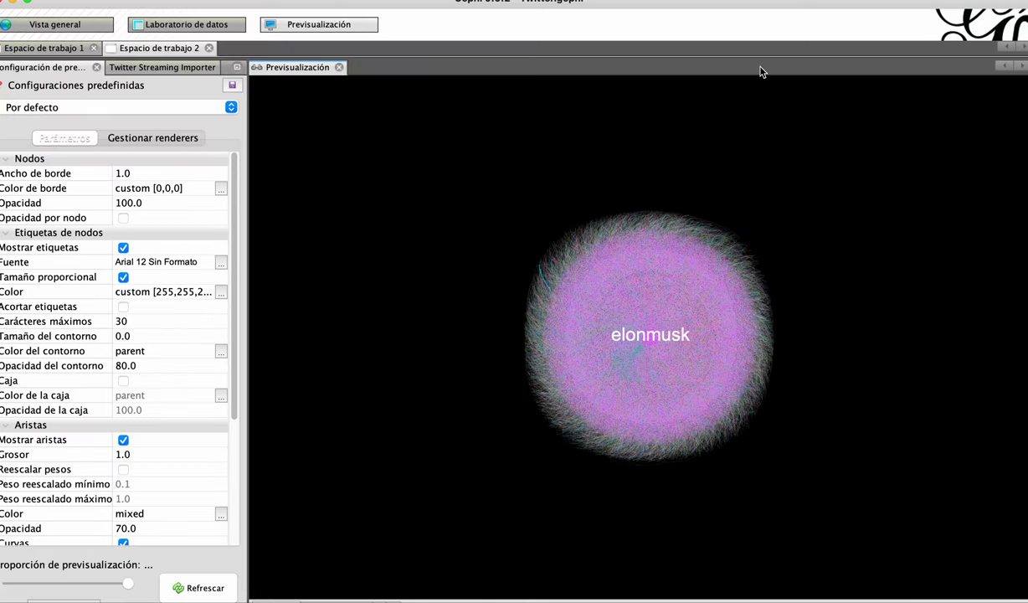
pyautogui.hotkey('ctrl', 'Up')
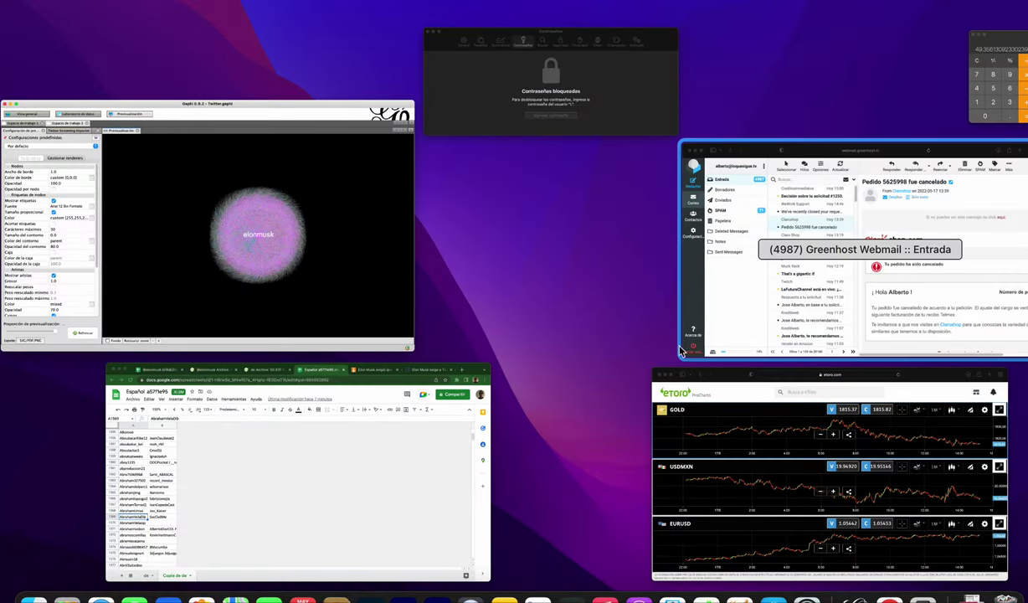
pyautogui.click(382, 498)
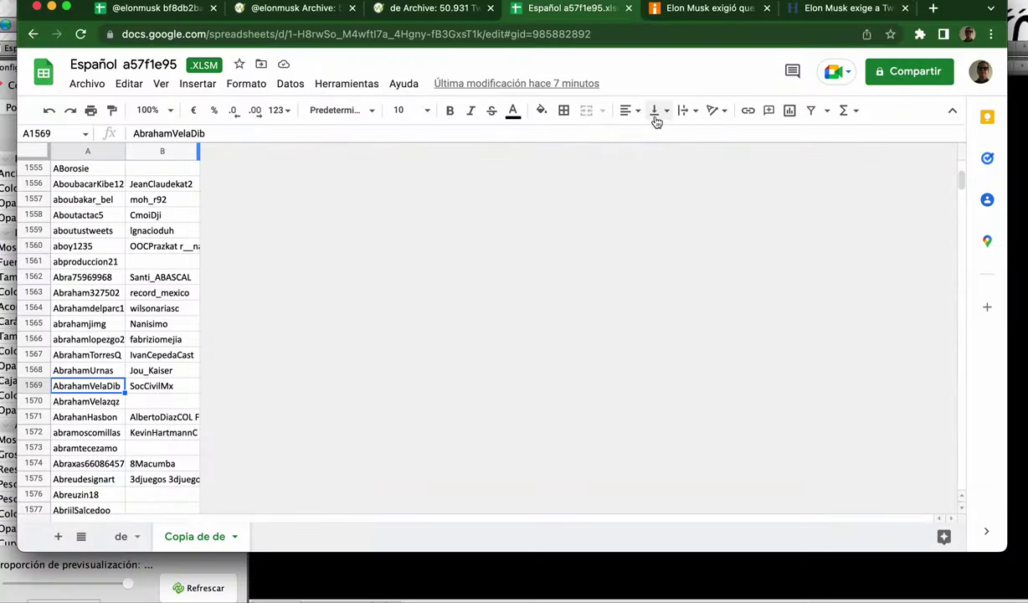
# Step: Return to the Infobae article and highlight the 20% figure in the quote from Musk's Tuesday tweet
pyautogui.click(717, 17)
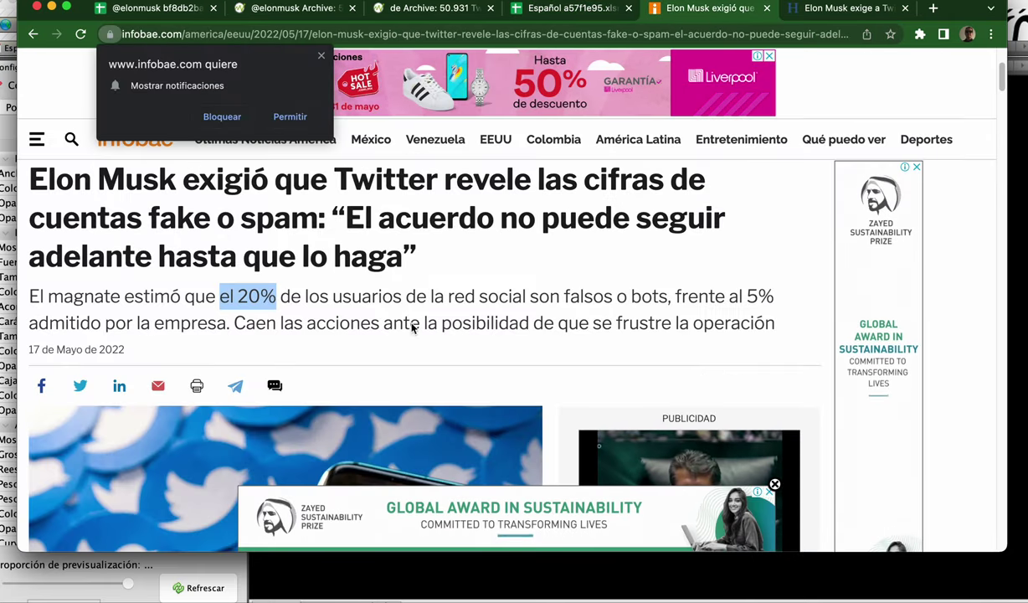
pyautogui.scroll(-10, 369, 337)
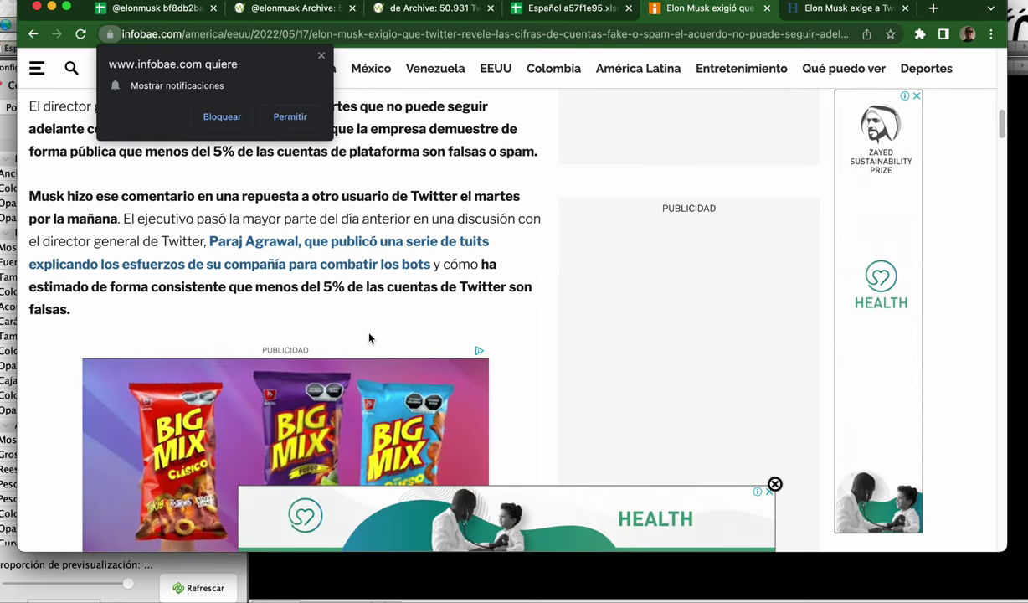
pyautogui.scroll(-5, 369, 337)
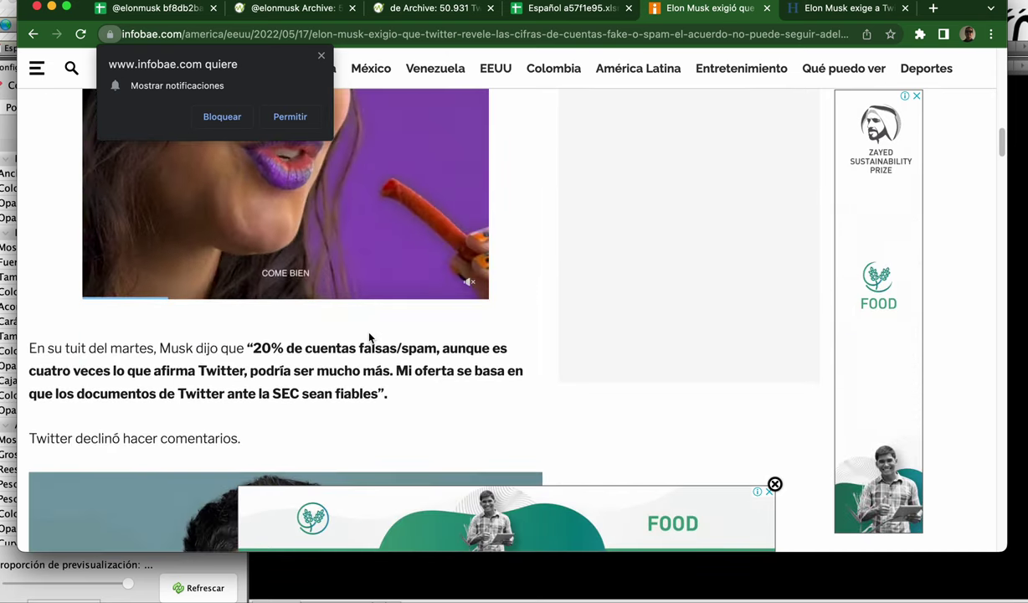
pyautogui.scroll(-1, 370, 338)
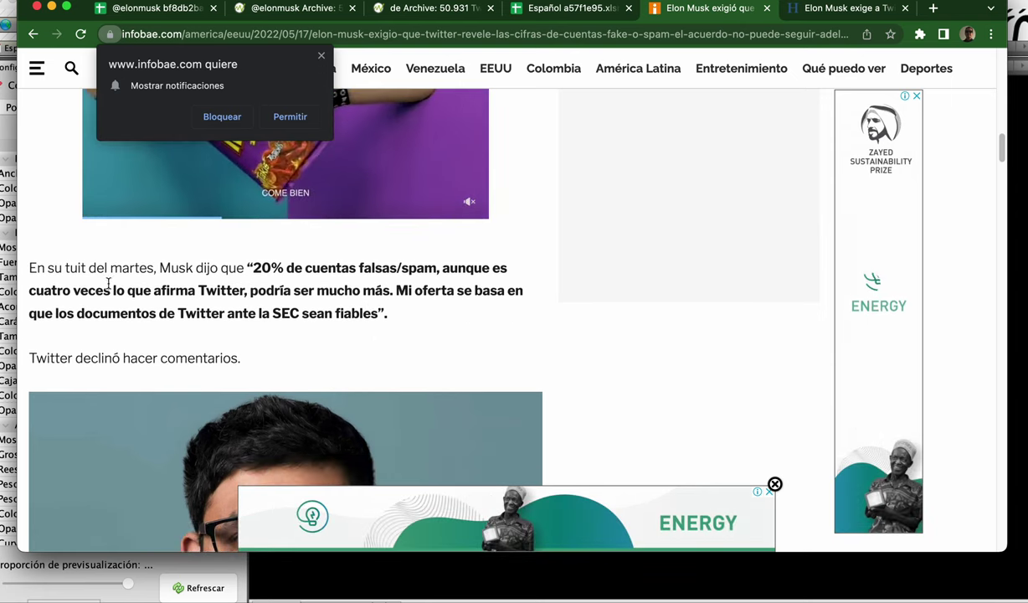
pyautogui.moveTo(242, 268); pyautogui.dragTo(315, 286)
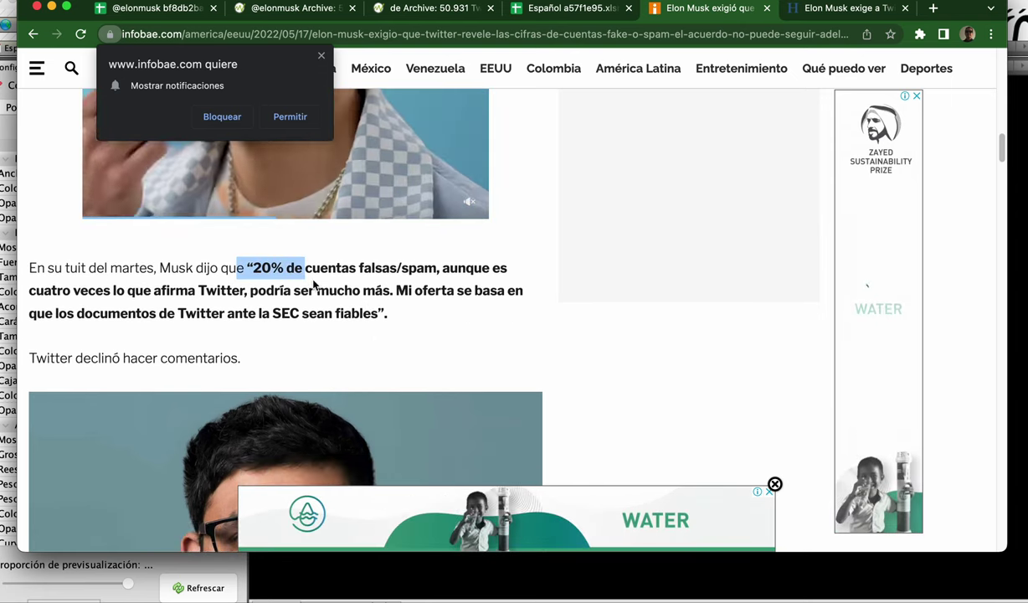
# Step: Read the rest of the Infobae article on Musk's spam estimate, his offer price and the outlook for the deal
pyautogui.scroll(-8, 318, 289)
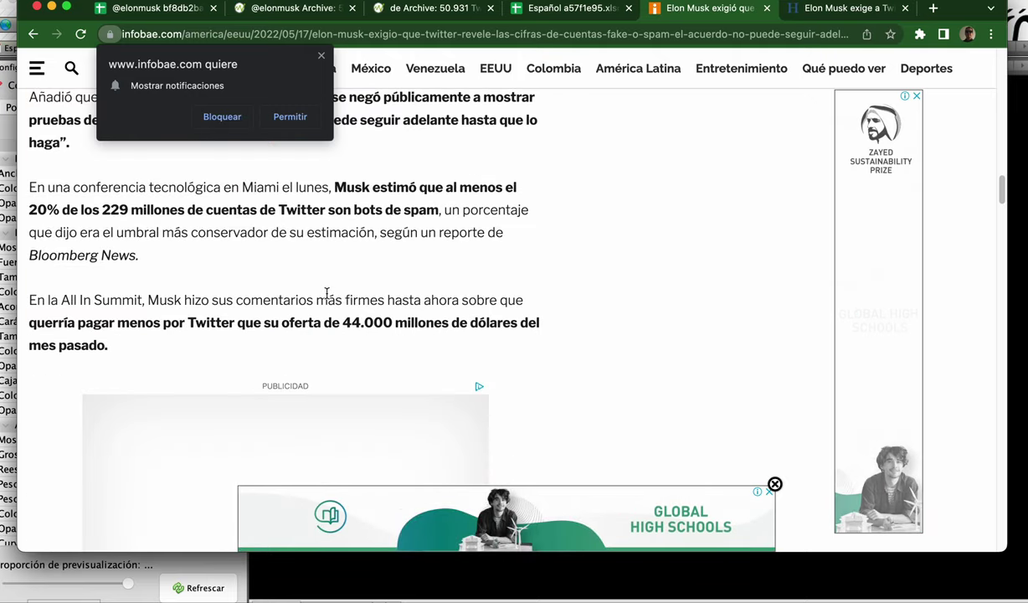
pyautogui.scroll(-8, 327, 293)
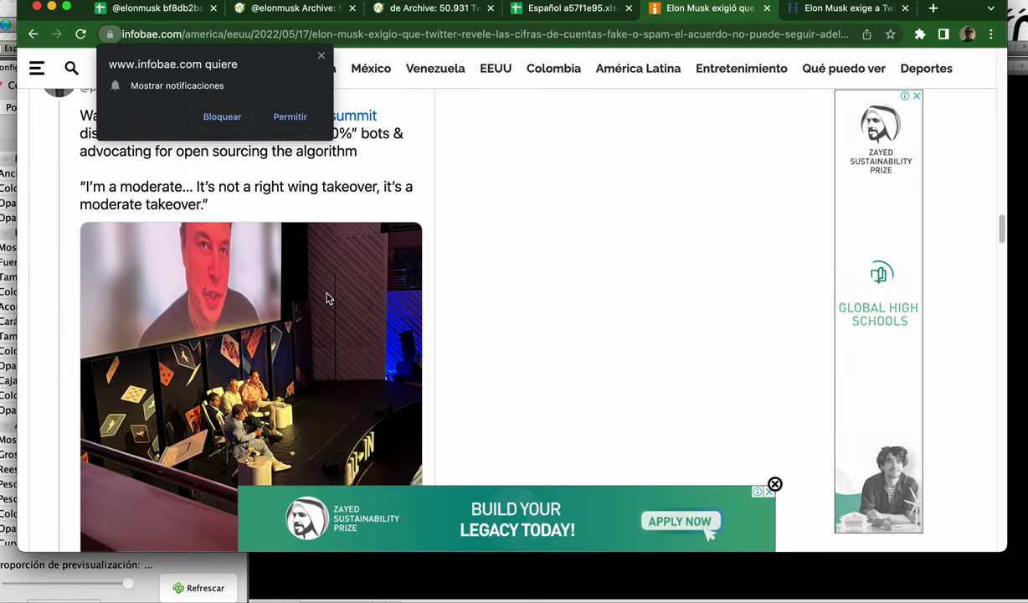
pyautogui.scroll(-1, 326, 299)
pyautogui.scroll(-2, 327, 299)
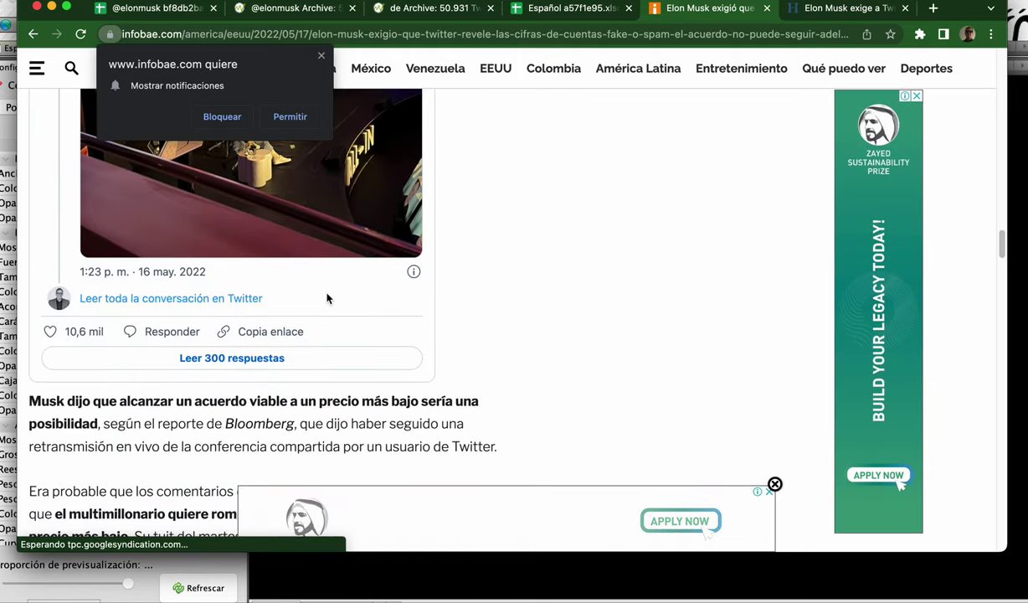
pyautogui.scroll(-3, 326, 299)
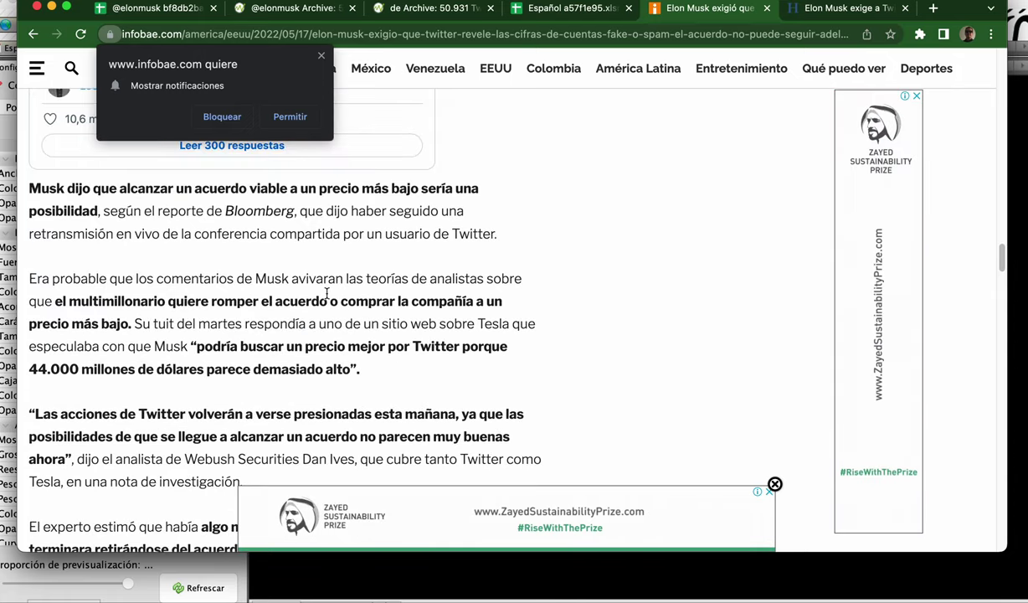
pyautogui.scroll(-4, 326, 293)
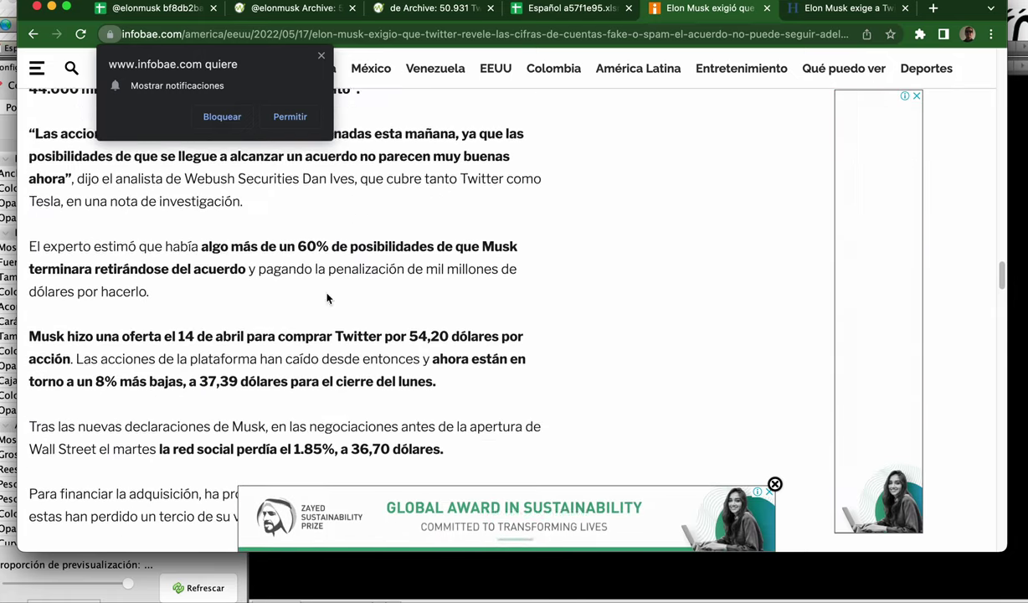
pyautogui.scroll(-2, 327, 299)
pyautogui.scroll(-3, 326, 299)
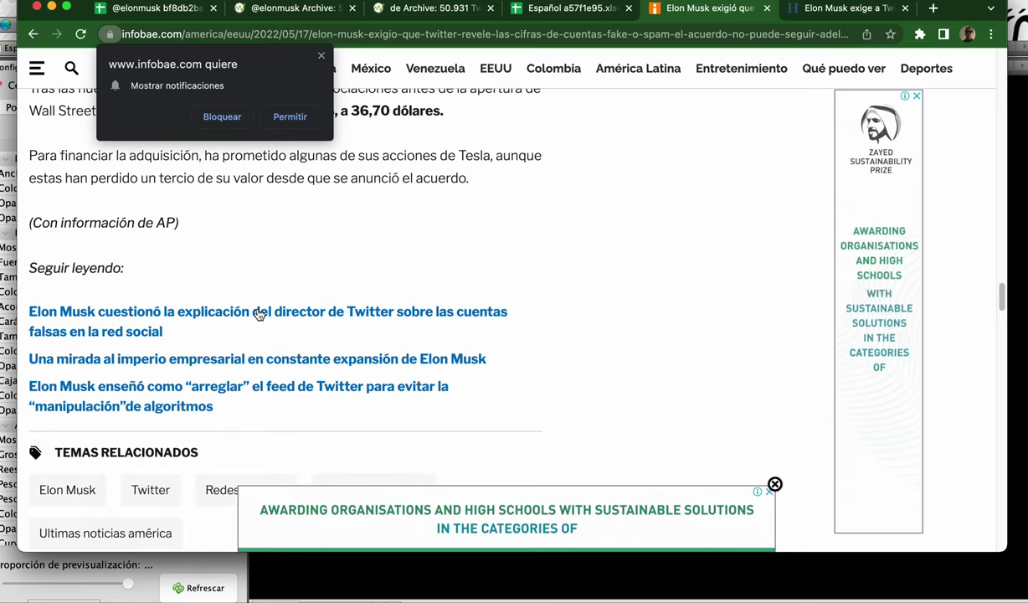
# Step: Go back to the Google results and open the Xataka story on how many bots Twitter has among its 61 million users
pyautogui.click(32, 34)
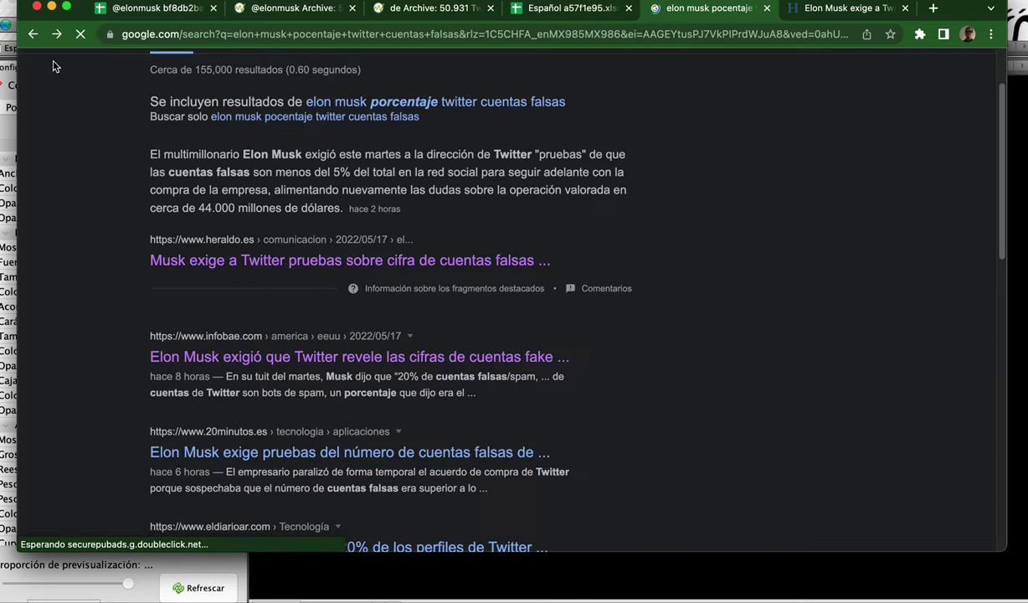
pyautogui.scroll(-2, 367, 397)
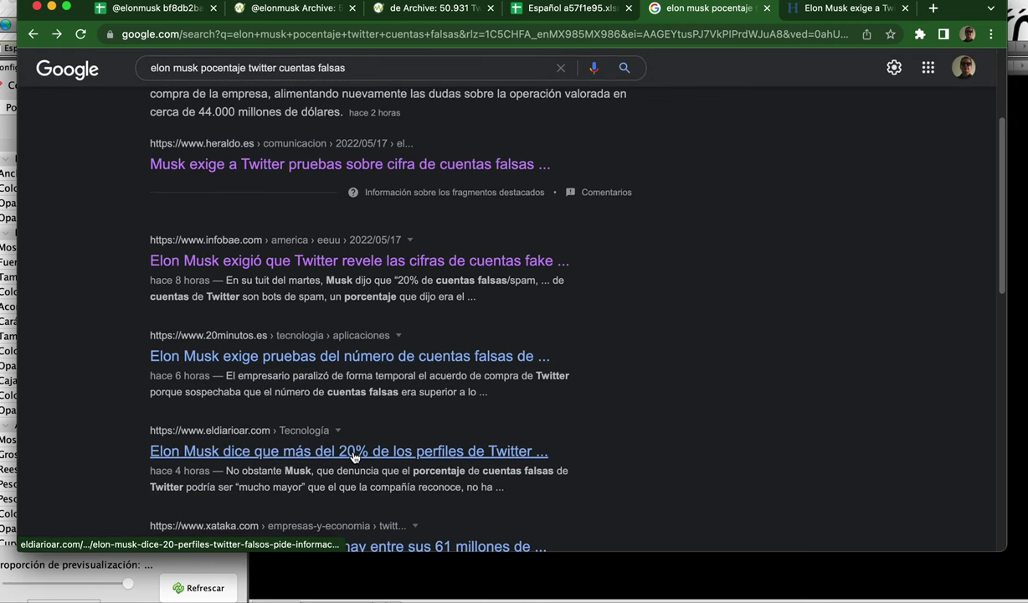
pyautogui.scroll(-2, 338, 434)
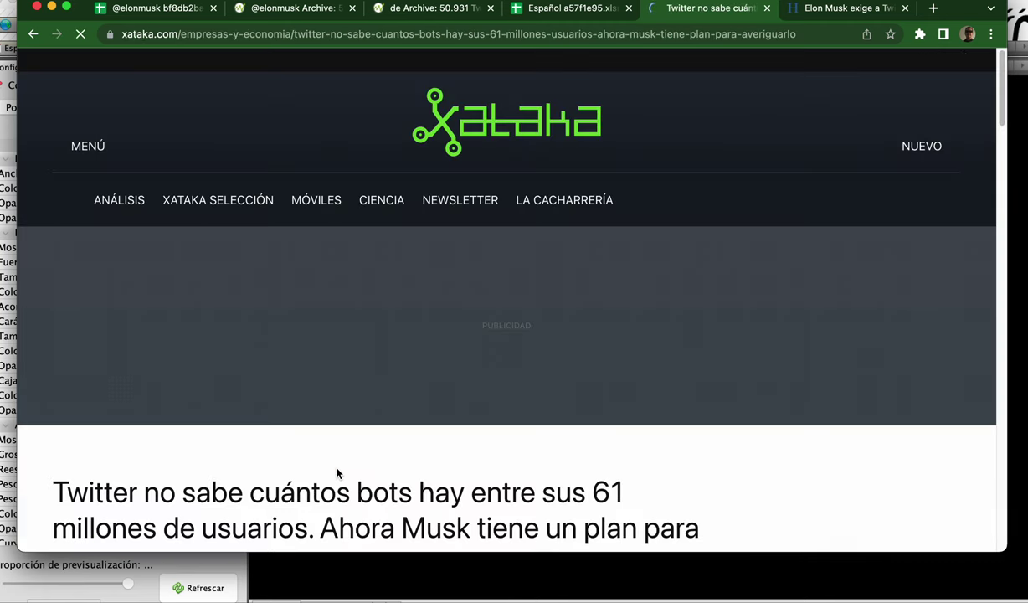
# Step: Read the Xataka article on Musk's random-sampling plan through to his embedded tweet about the 100-account sample size
pyautogui.scroll(-2, 367, 452)
pyautogui.scroll(-5, 367, 451)
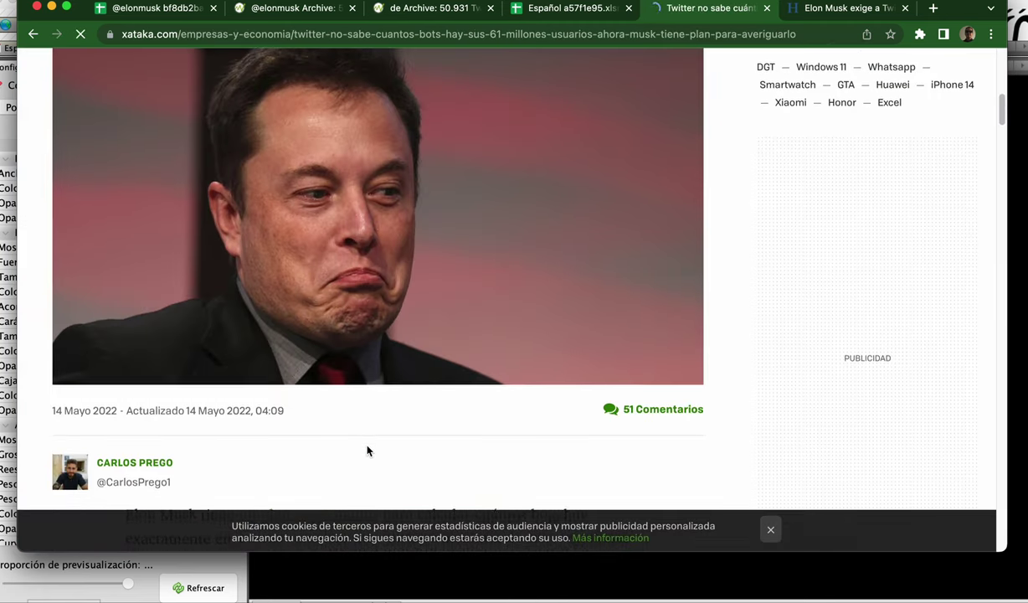
pyautogui.scroll(-3, 366, 450)
pyautogui.scroll(-6, 366, 450)
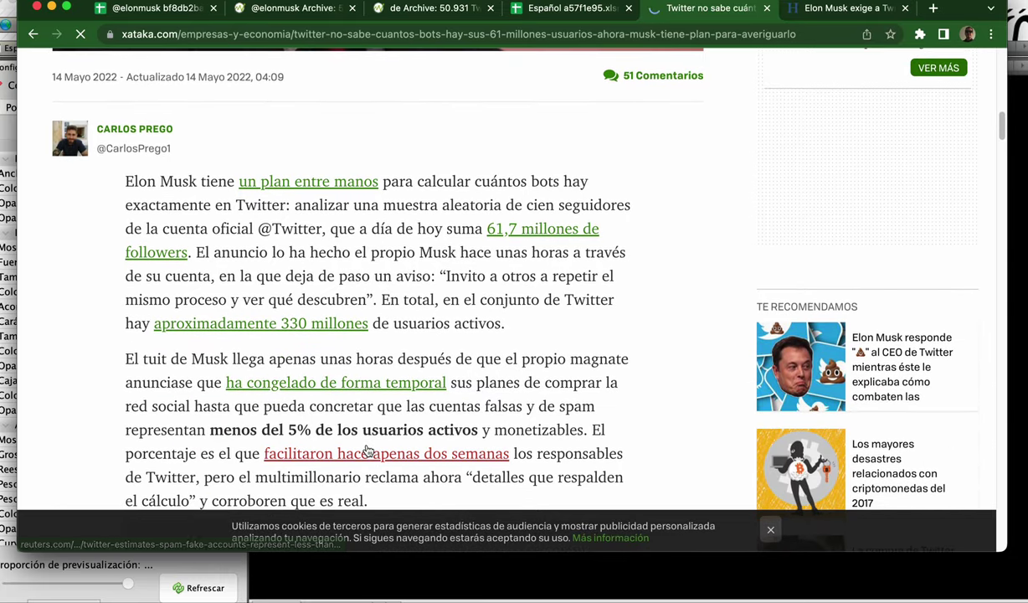
pyautogui.scroll(-7, 367, 451)
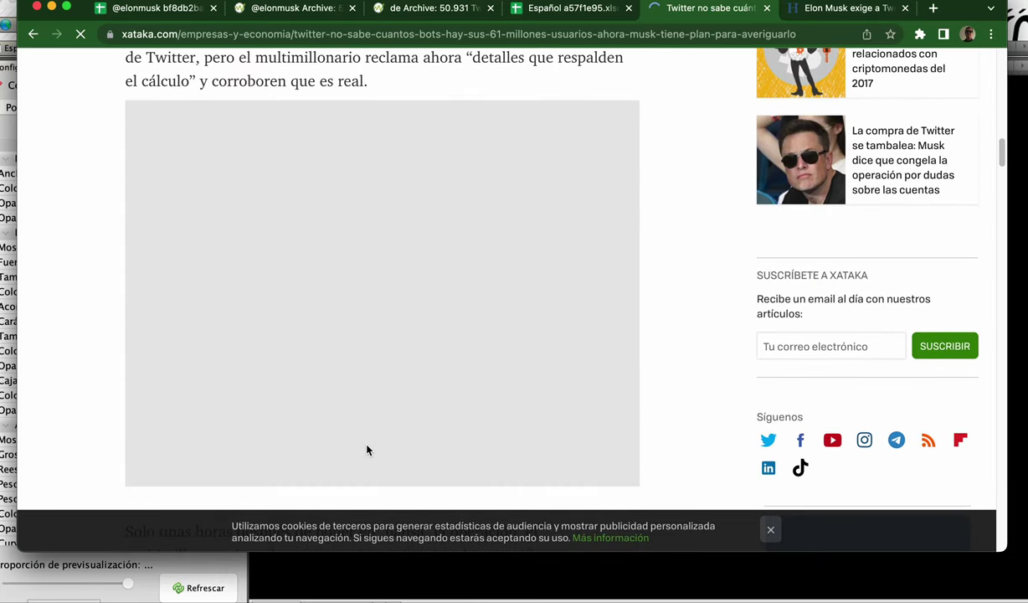
pyautogui.scroll(-4, 367, 445)
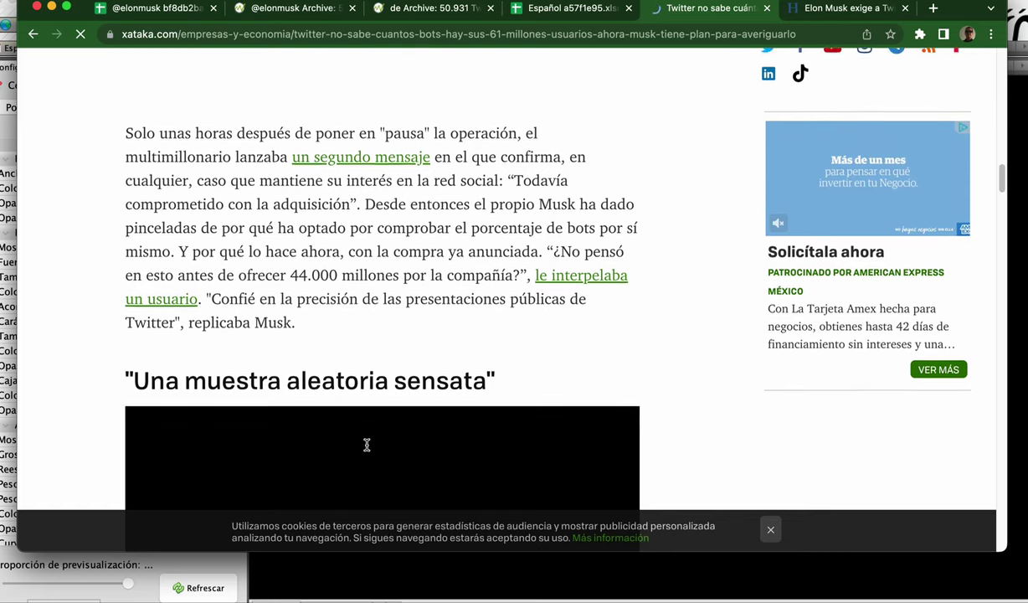
pyautogui.scroll(-5, 366, 444)
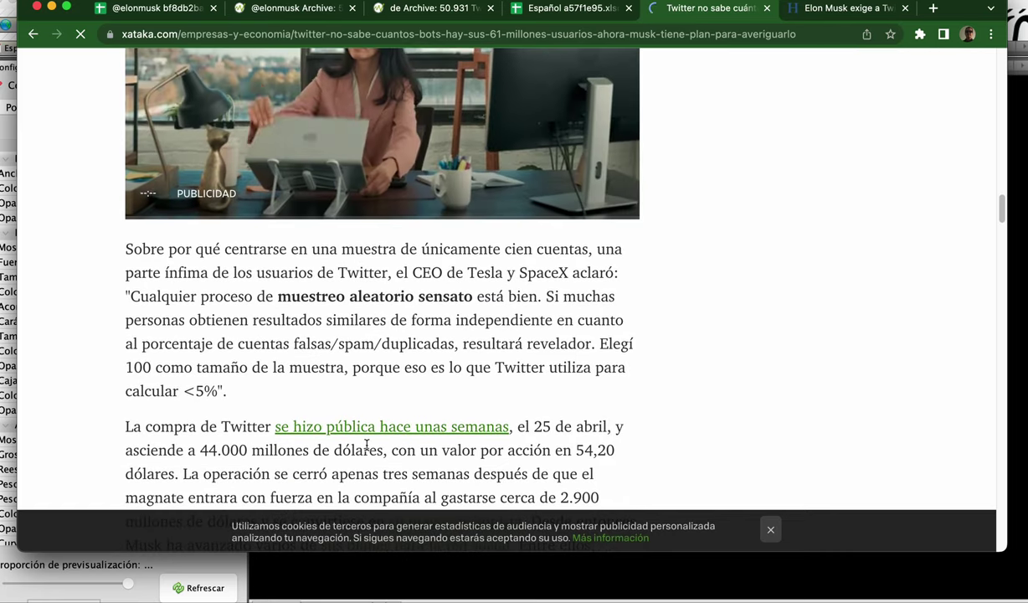
pyautogui.scroll(-4, 367, 450)
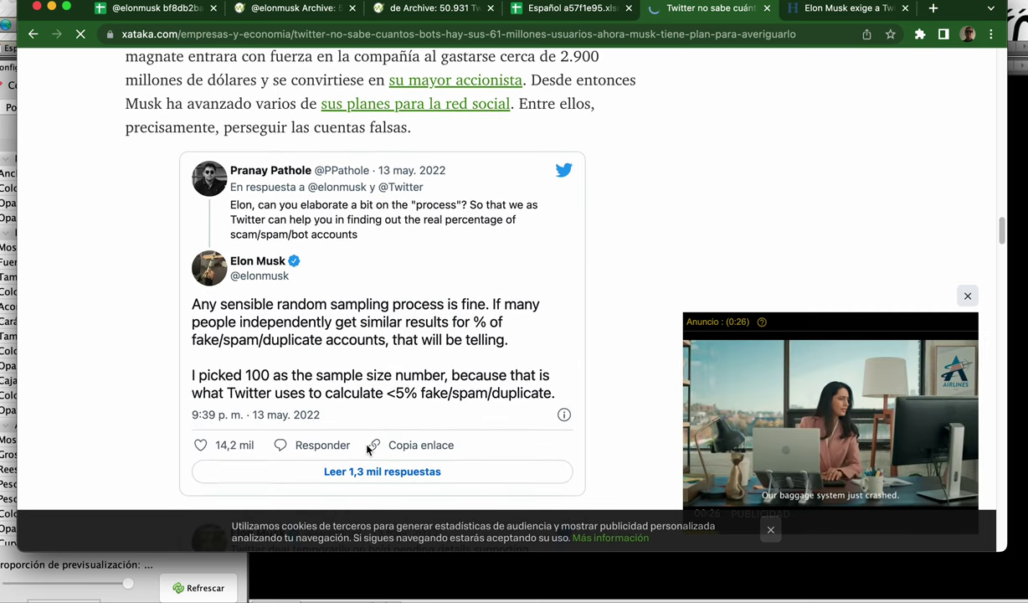
pyautogui.scroll(-1, 350, 425)
# Step: Open Musk's tweet on random sampling in Twitter, translate it into Spanish and highlight the translation and the sample size
pyautogui.click(346, 333)
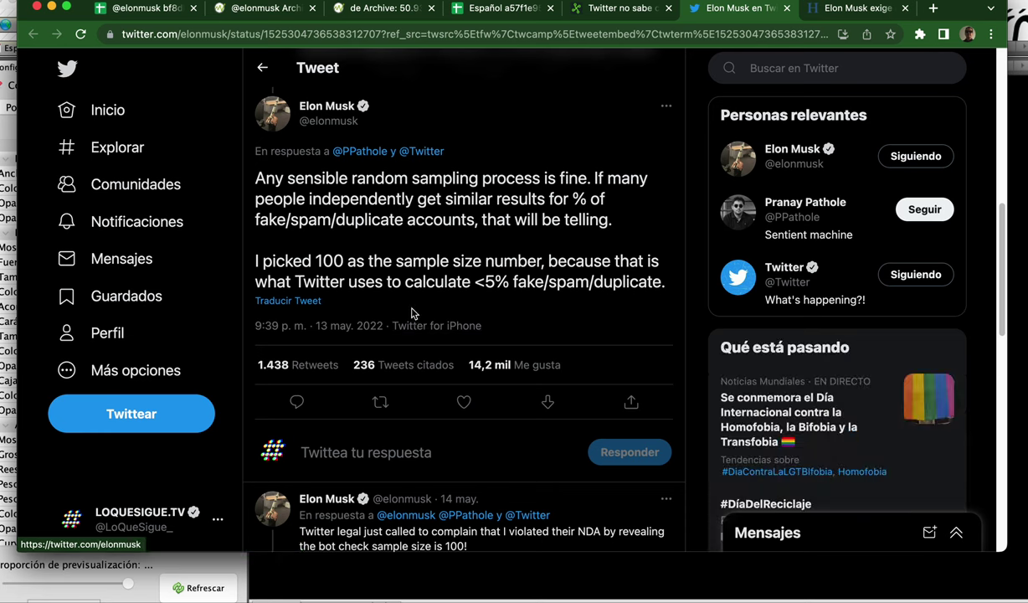
pyautogui.click(303, 301)
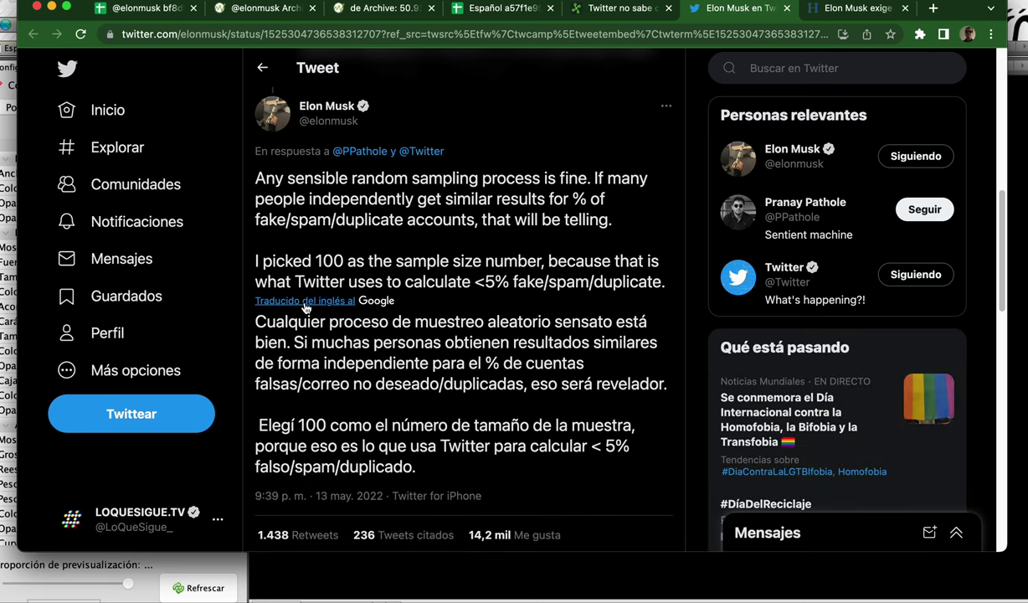
pyautogui.scroll(-2, 345, 253)
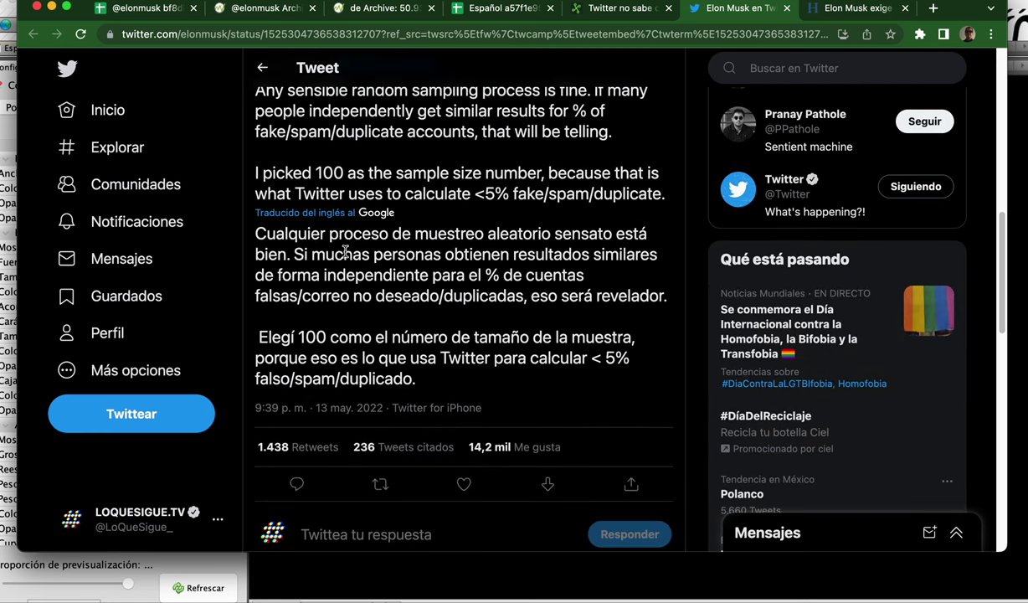
pyautogui.moveTo(343, 239); pyautogui.dragTo(616, 381)
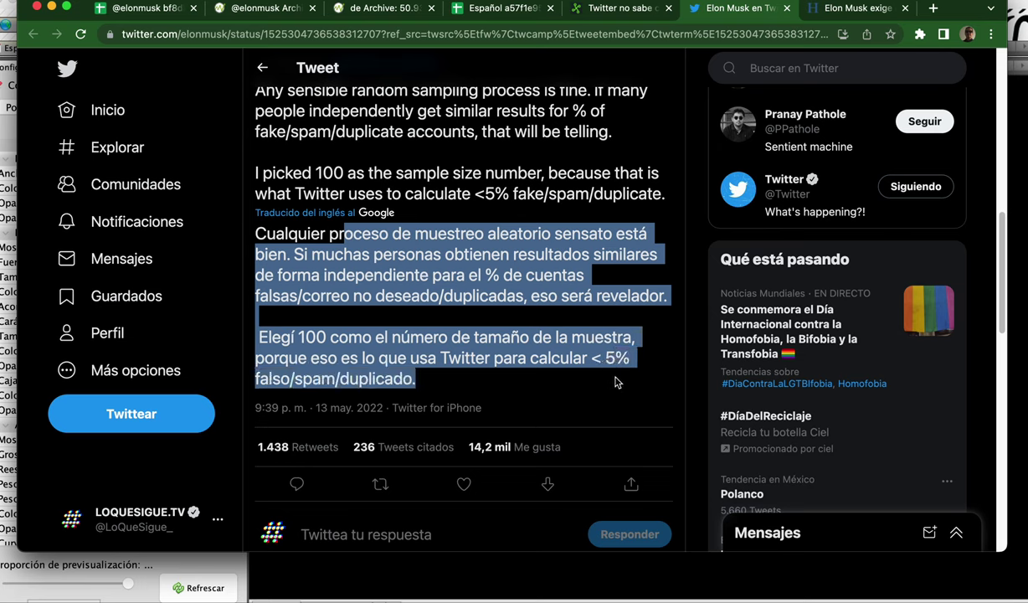
pyautogui.click(514, 359)
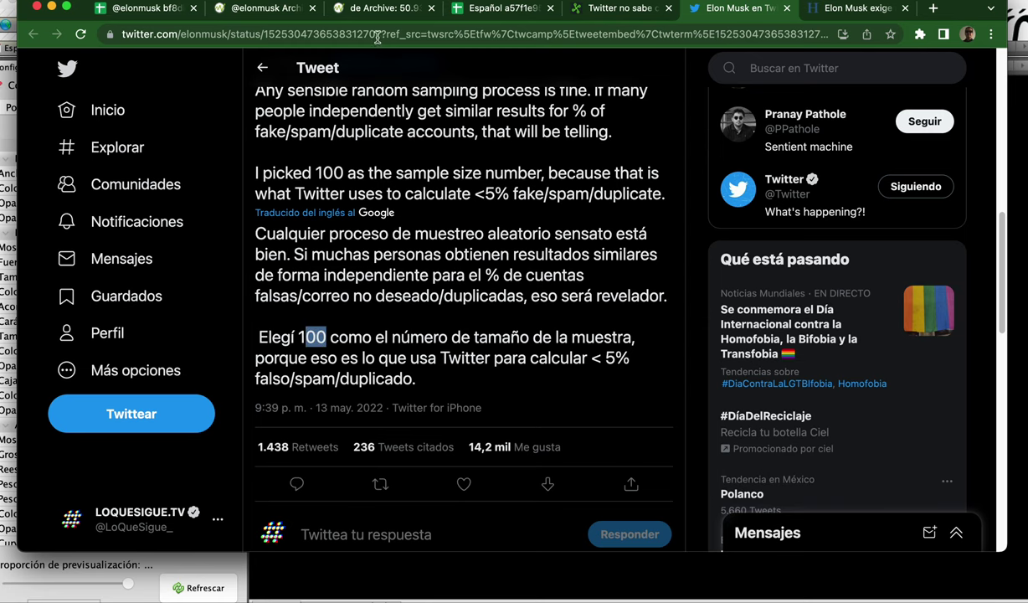
# Step: Go back to the "de" archive in Tweet Archivist, open the account's archive list and display the full list of inactive archives
pyautogui.click(398, 10)
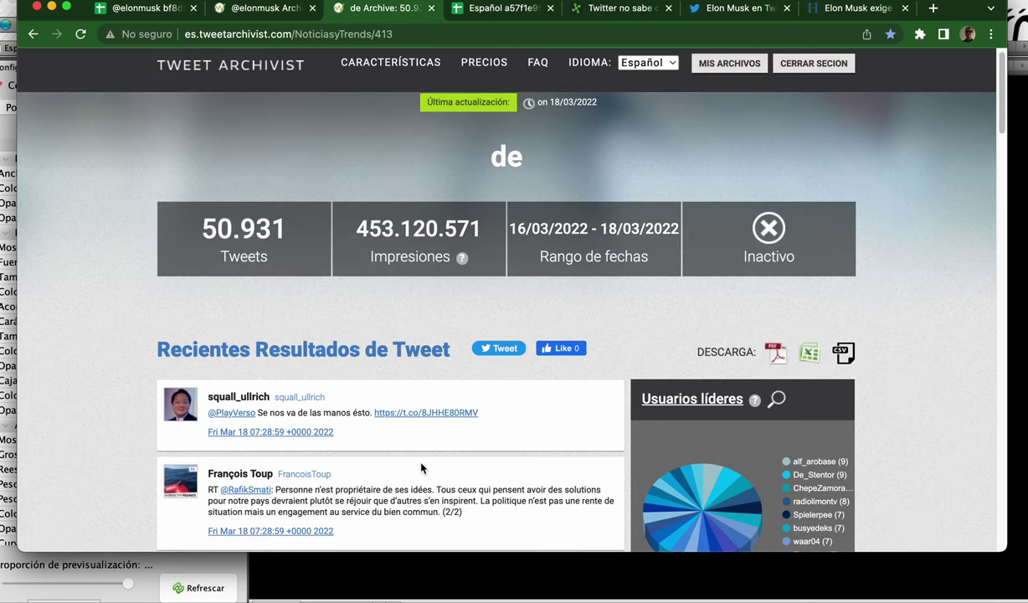
pyautogui.scroll(-5, 423, 462)
pyautogui.scroll(5, 423, 462)
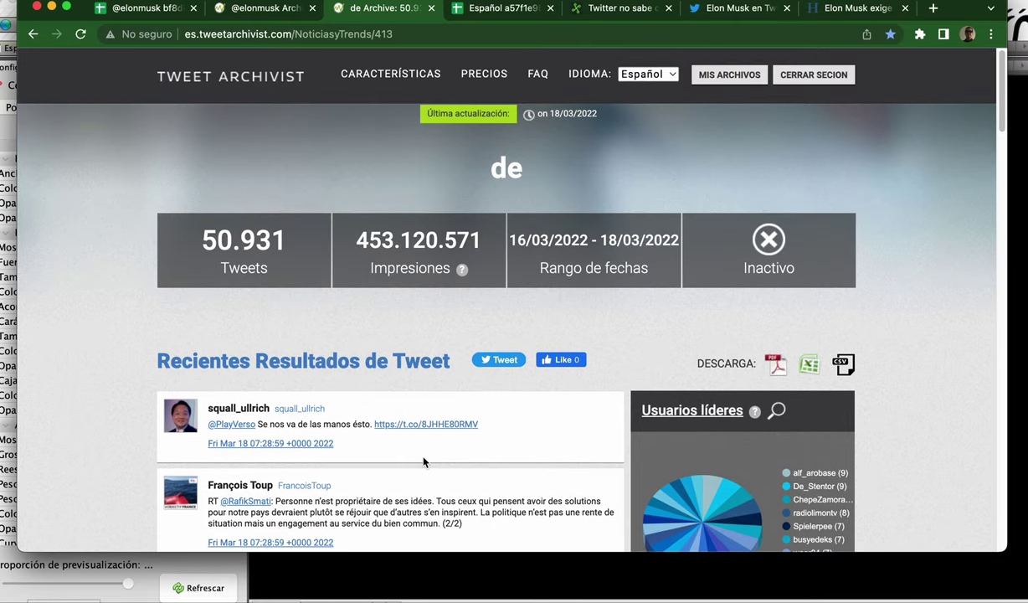
pyautogui.click(729, 76)
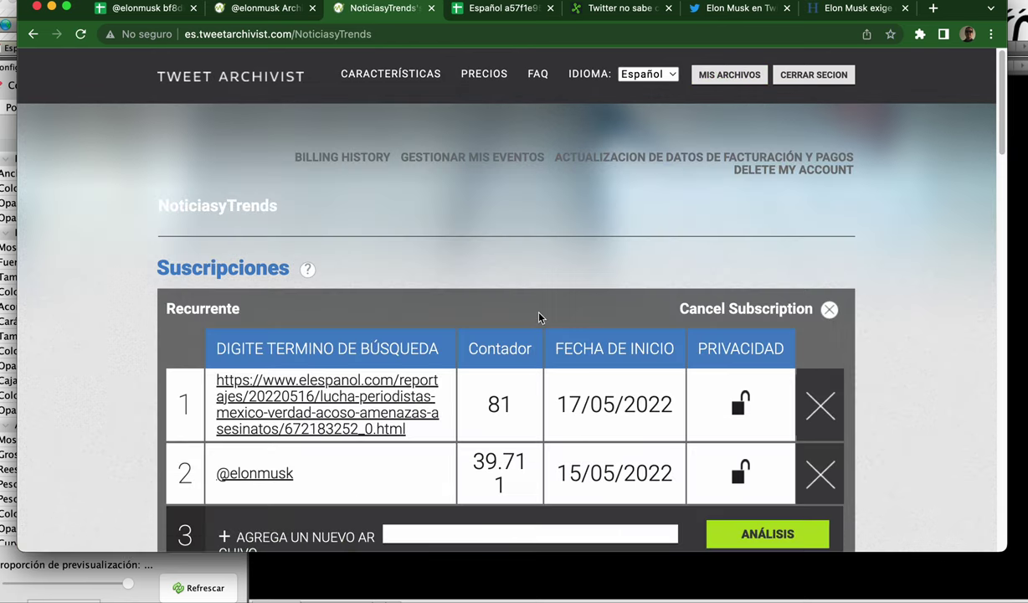
pyautogui.scroll(-3, 540, 316)
pyautogui.scroll(-15, 541, 316)
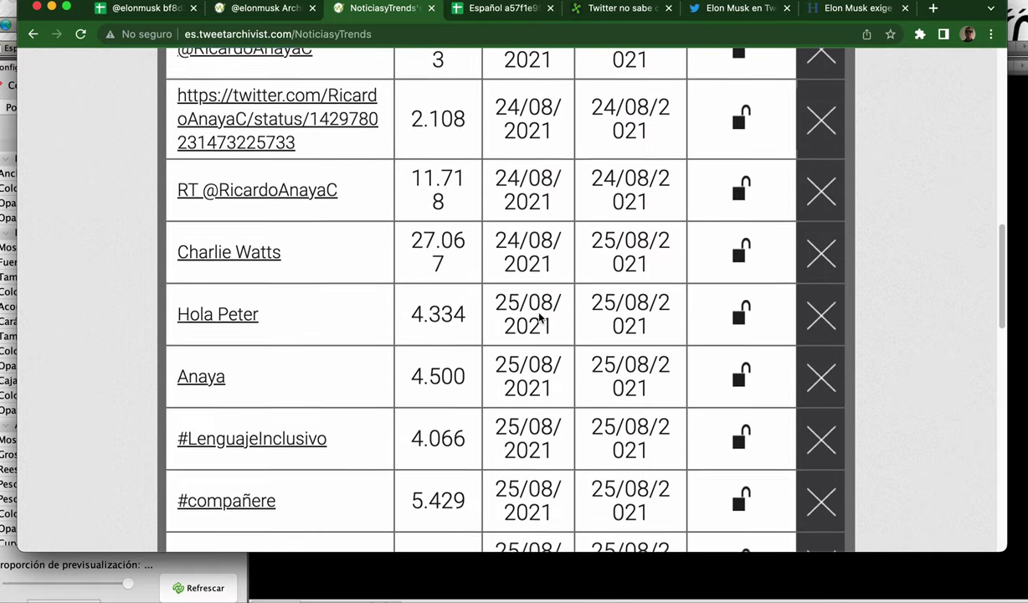
pyautogui.scroll(-3, 540, 316)
pyautogui.click(769, 274)
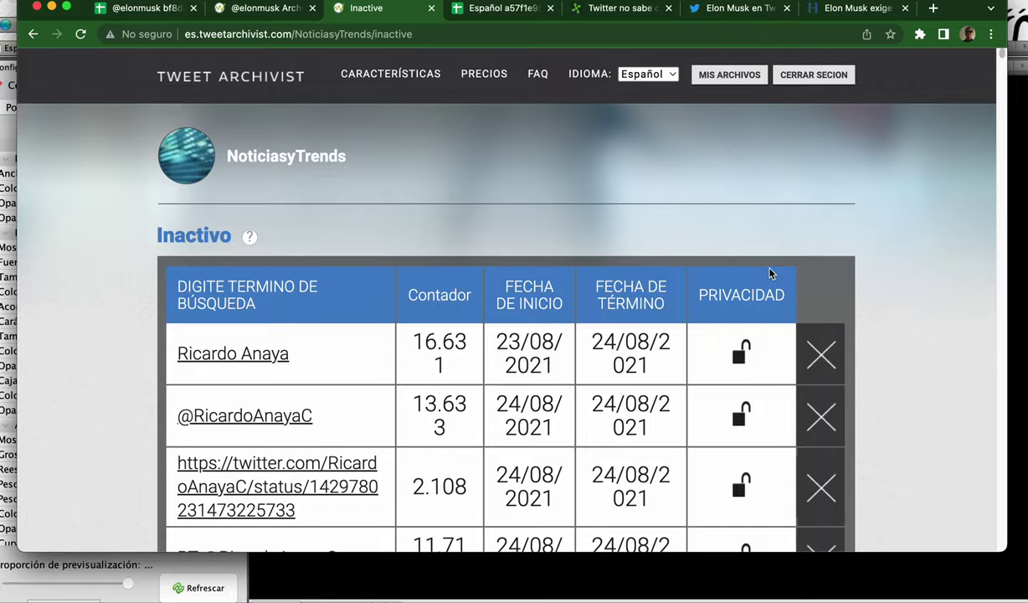
# Step: Look through the inactive archives down to the "de" entries and highlight the tweet count of the one started 30/11/2021
pyautogui.scroll(-20, 739, 342)
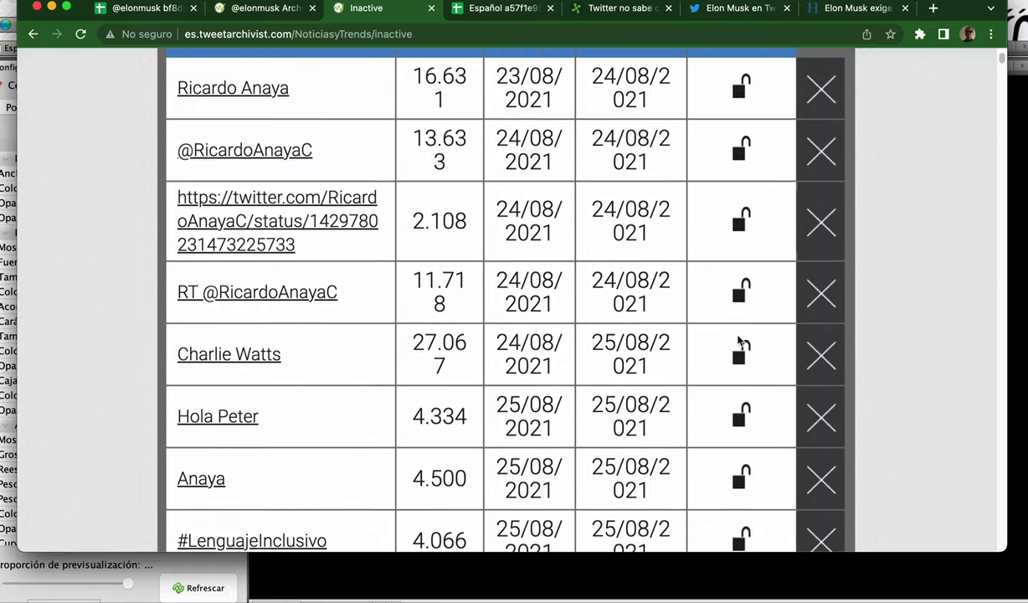
pyautogui.scroll(-20, 739, 340)
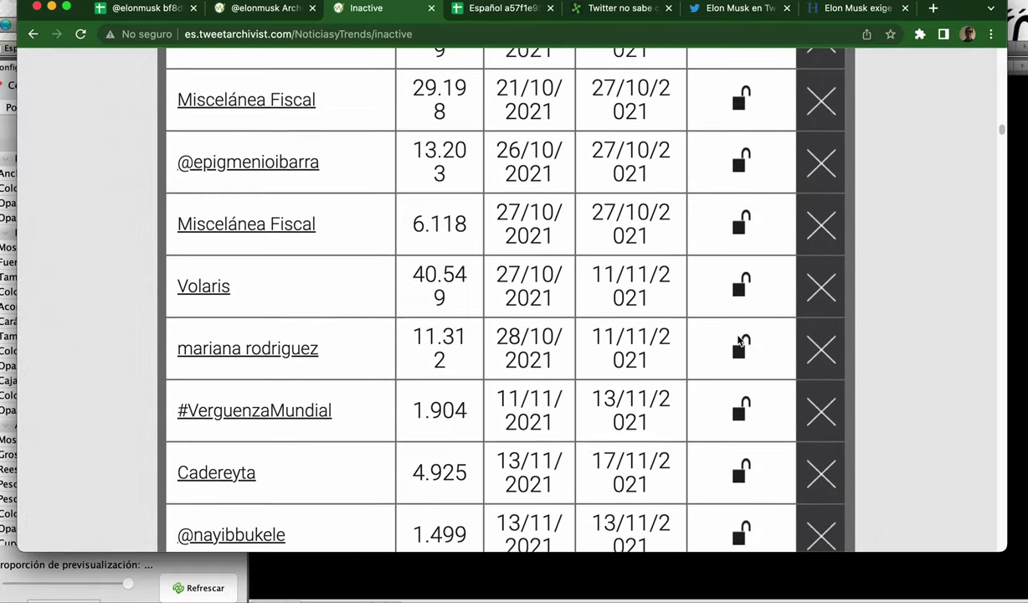
pyautogui.scroll(-20, 739, 340)
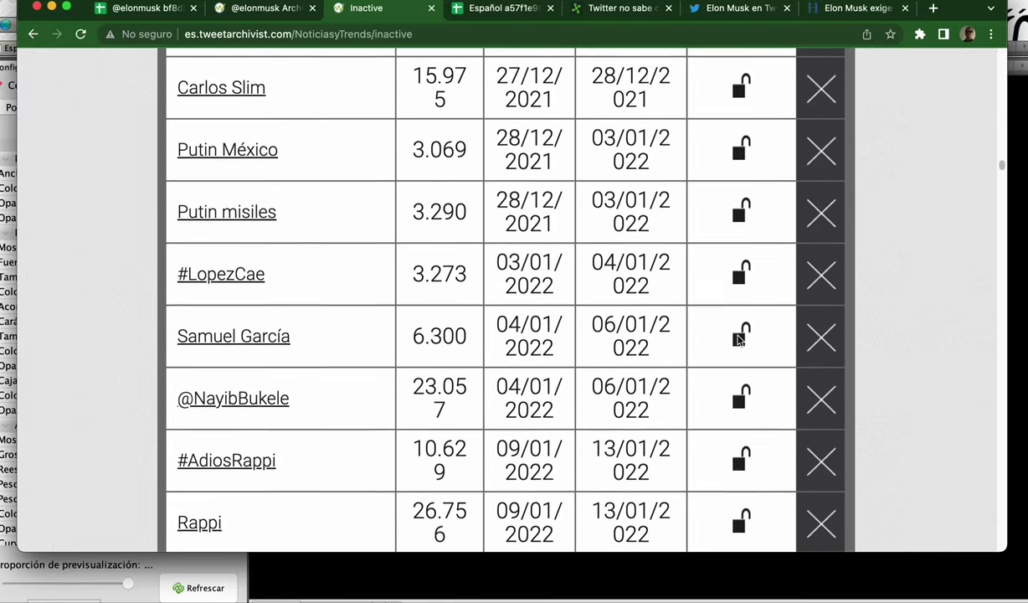
pyautogui.scroll(-20, 739, 340)
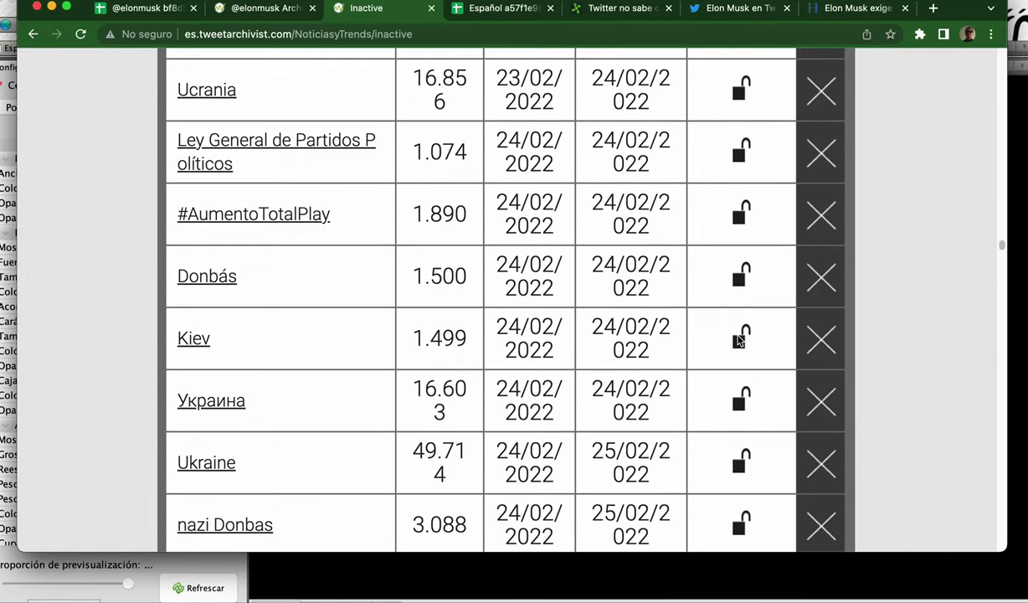
pyautogui.scroll(-20, 740, 340)
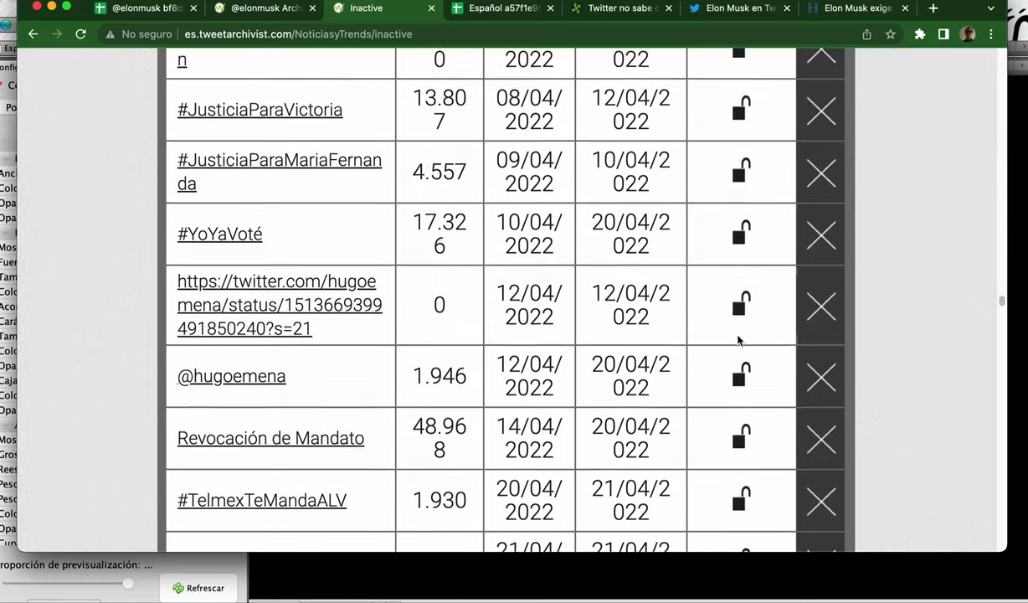
pyautogui.scroll(-15, 739, 339)
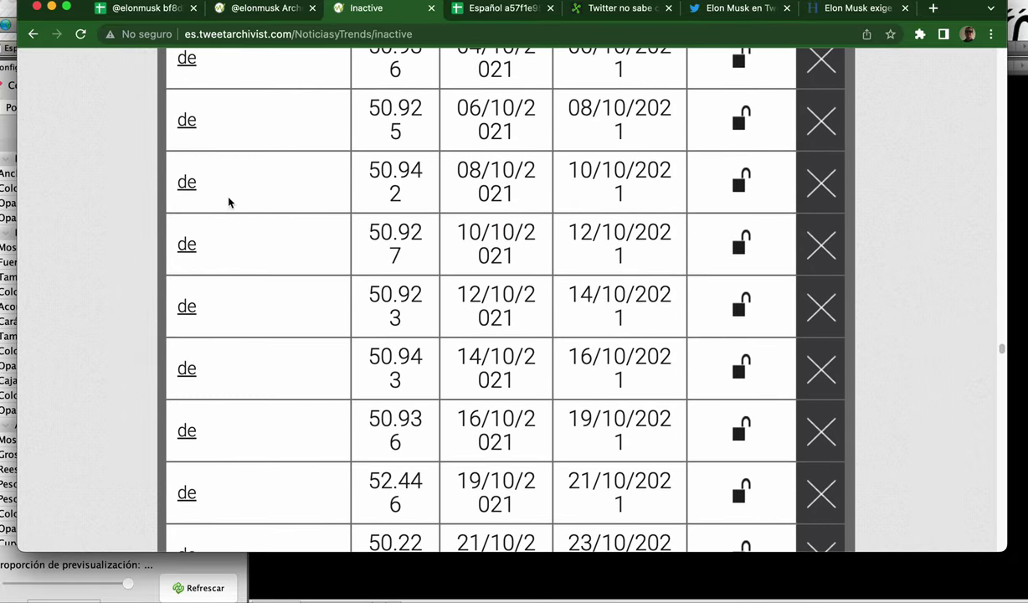
pyautogui.scroll(-1, 244, 210)
pyautogui.scroll(-10, 243, 210)
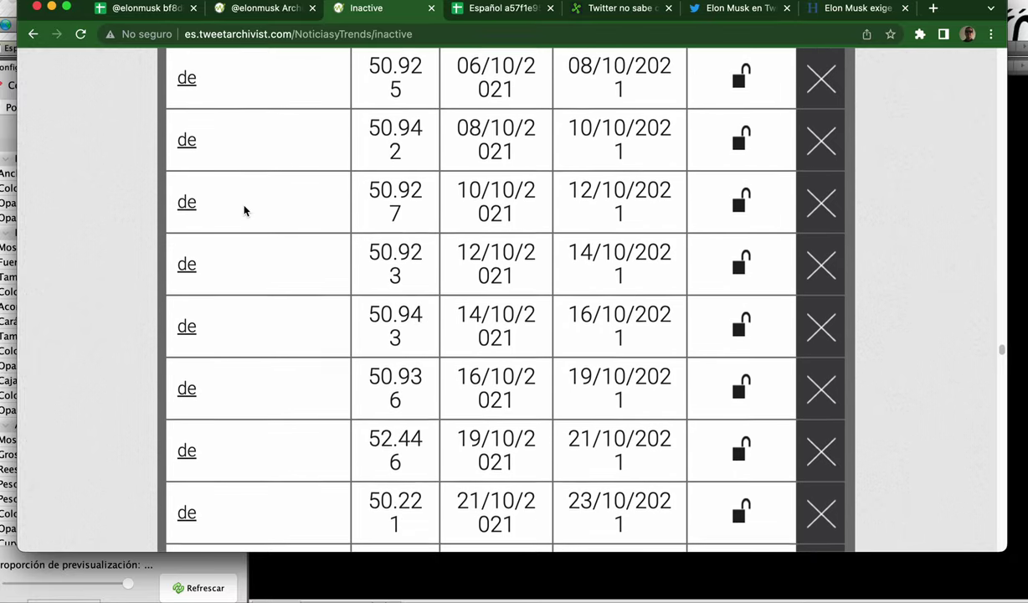
pyautogui.scroll(-20, 243, 210)
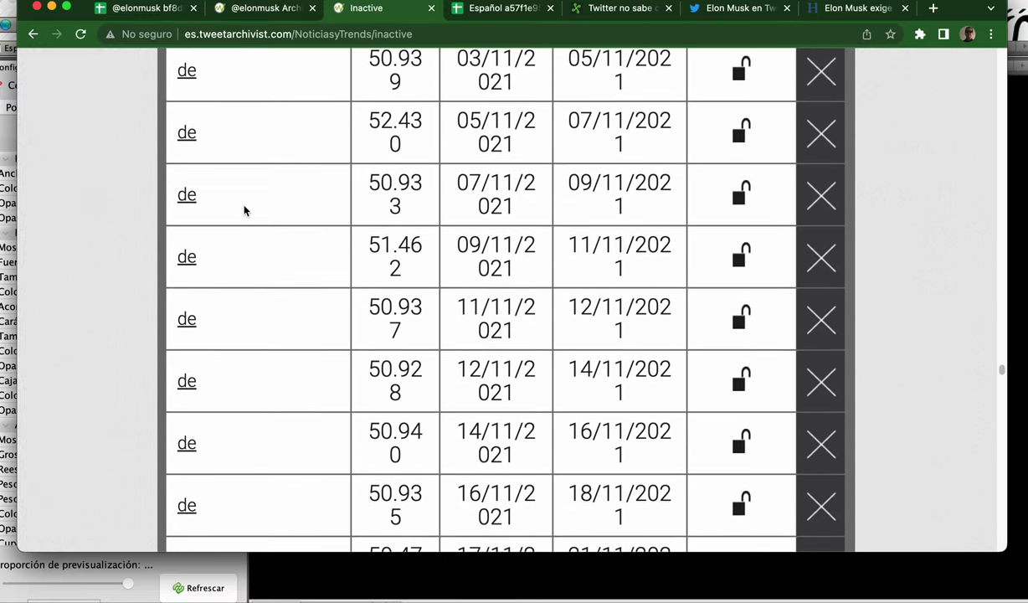
pyautogui.scroll(-2, 243, 211)
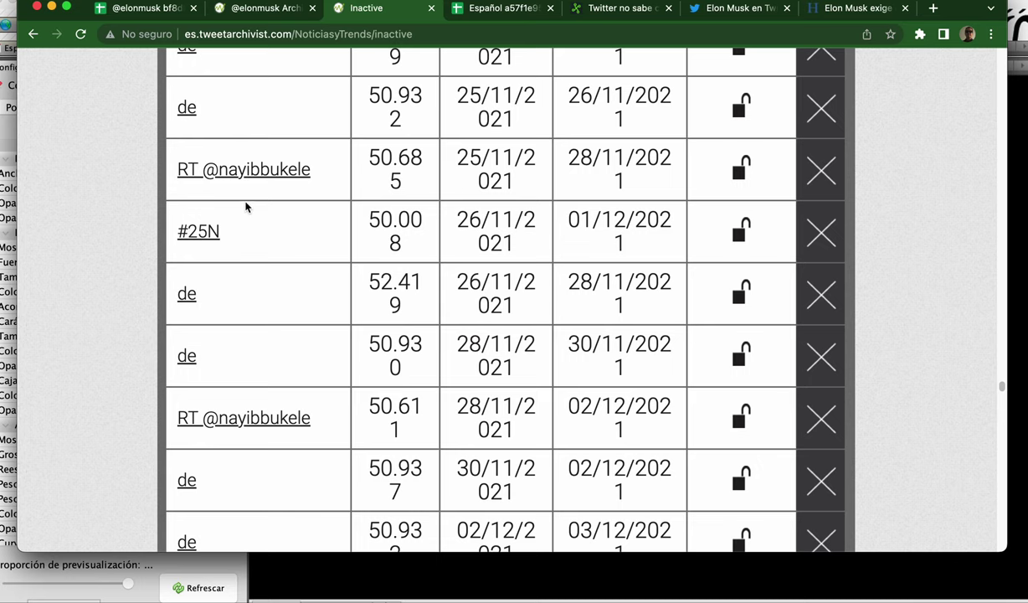
pyautogui.scroll(-7, 274, 244)
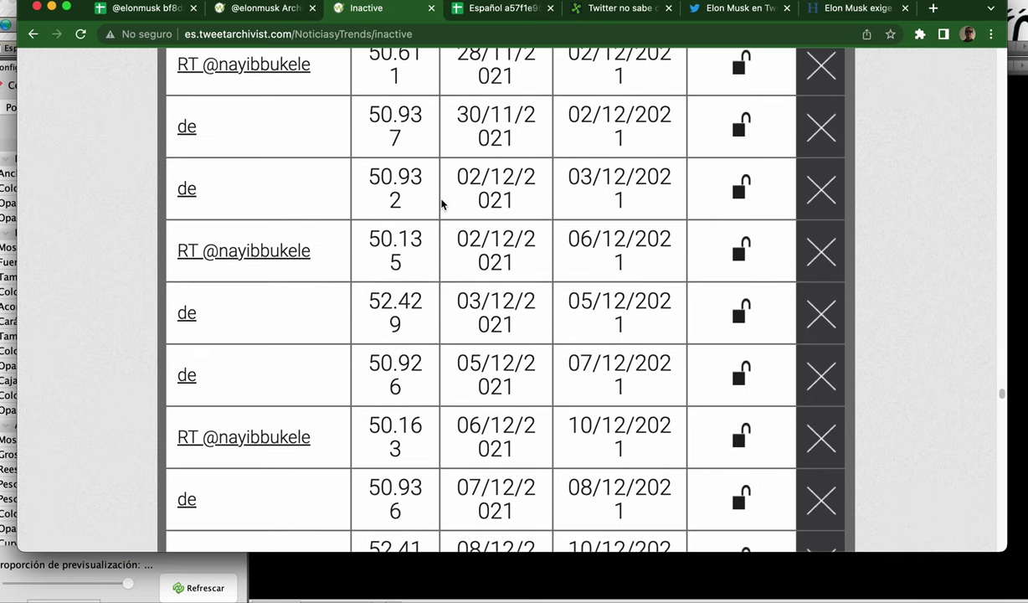
pyautogui.moveTo(374, 110); pyautogui.dragTo(410, 143)
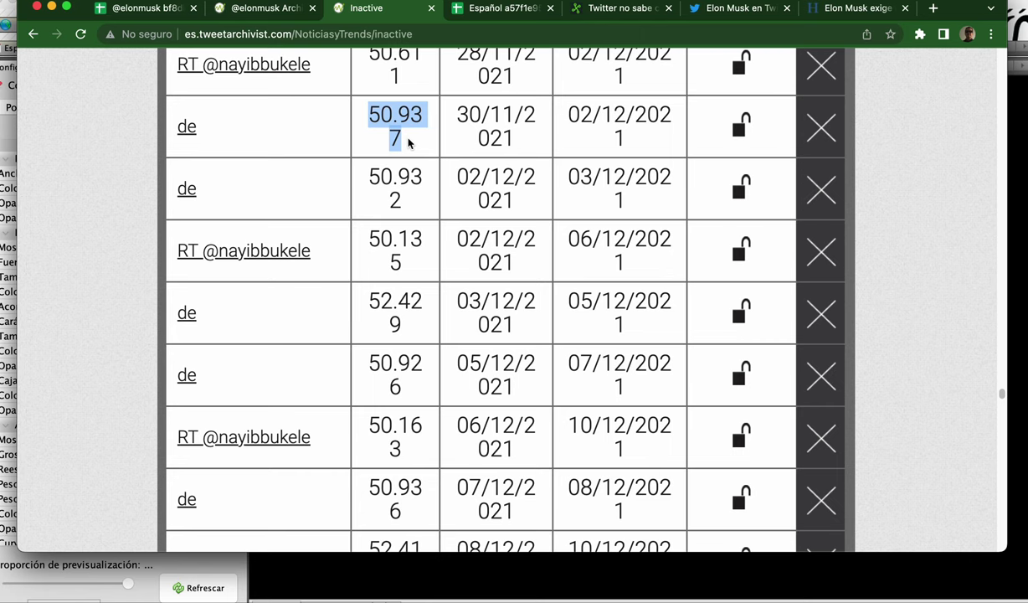
# Step: Switch to Gephi, refresh the Espacio de trabajo 1 preview and zoom out to show the outer ring of the network
pyautogui.click(349, 592)
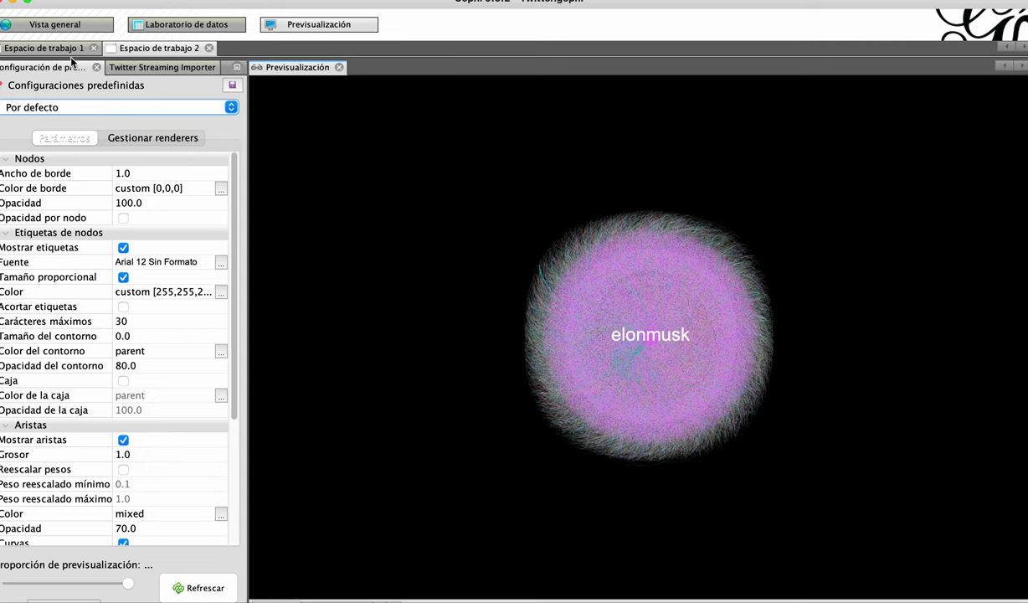
pyautogui.click(200, 591)
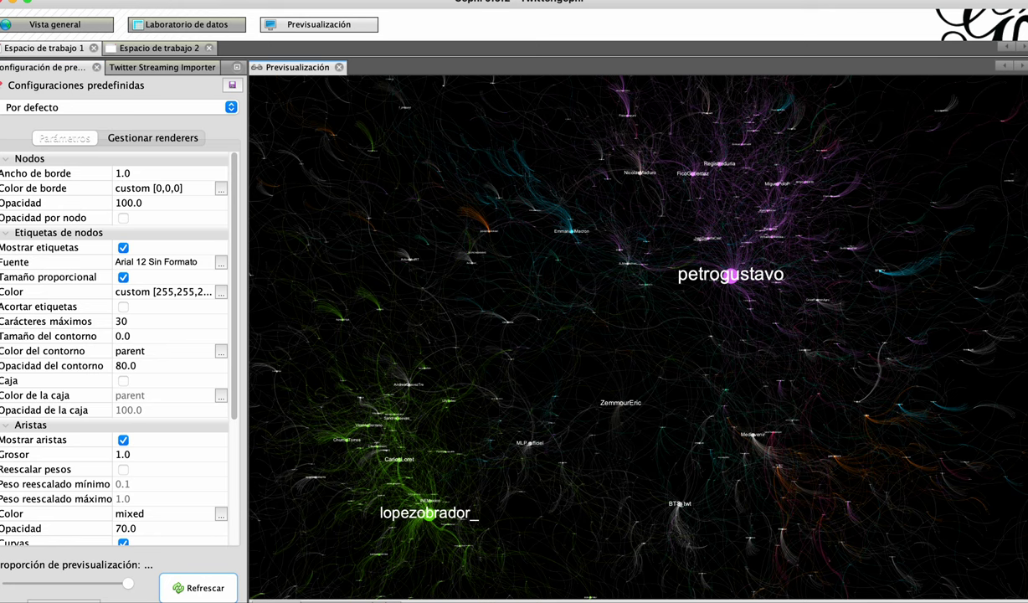
pyautogui.scroll(-3, 432, 573)
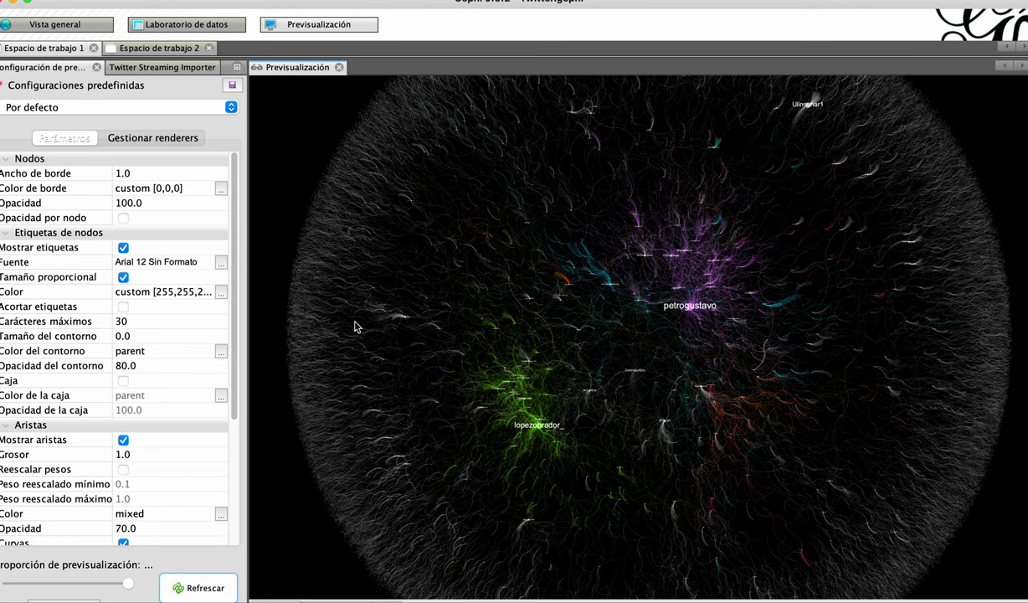
# Step: Switch to Google Chrome and open loquesigue.tv in a new tab
pyautogui.moveTo(515, 596)
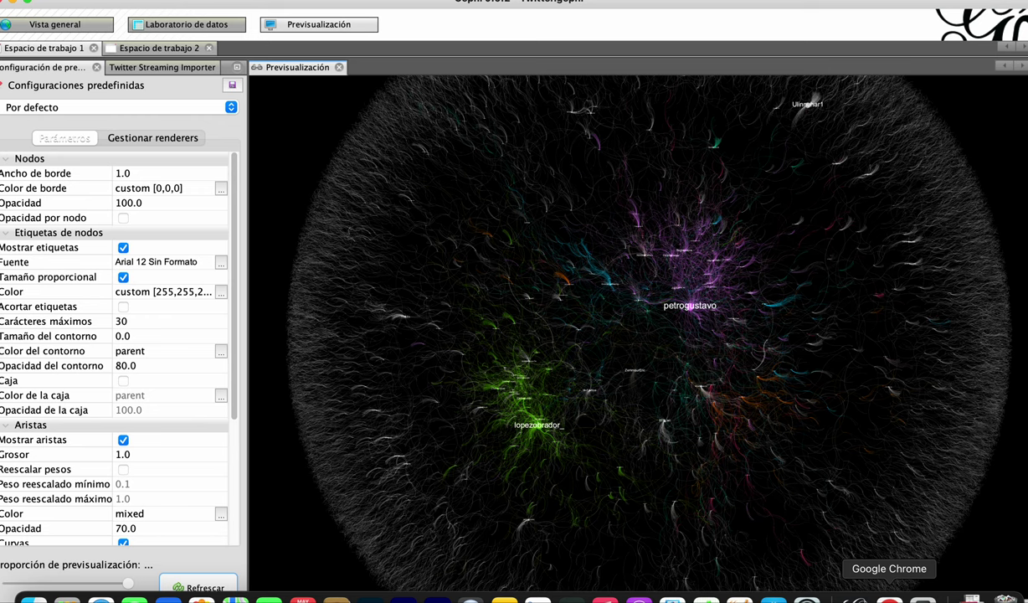
pyautogui.click(890, 597)
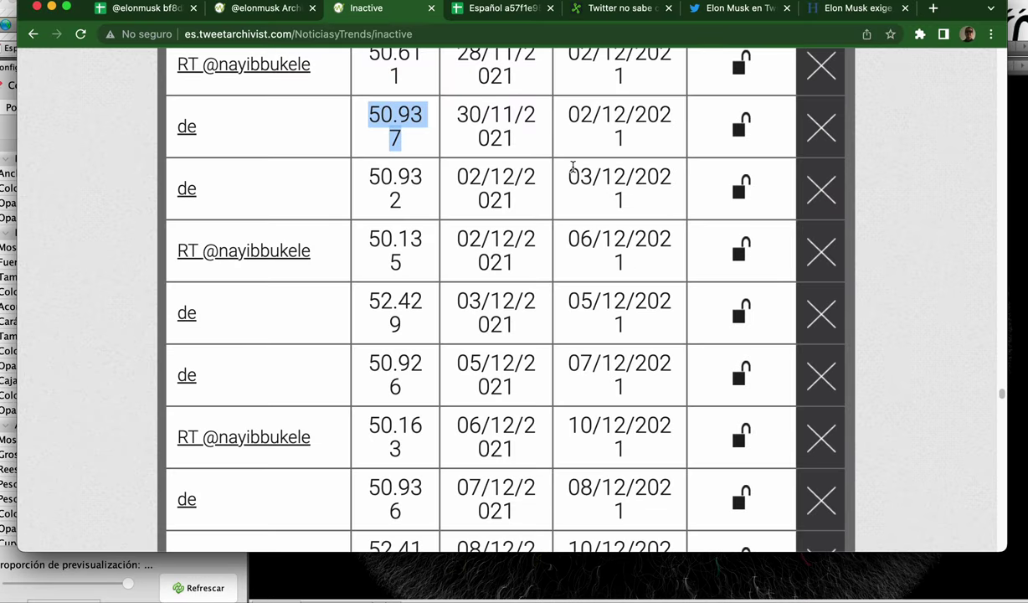
pyautogui.press('super+t')
pyautogui.write('loq')
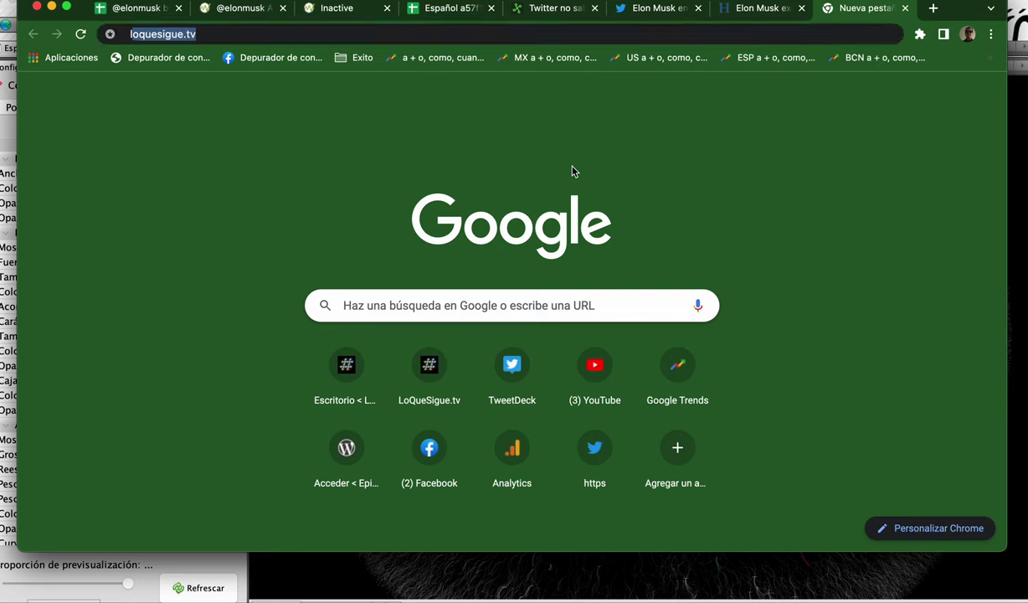
pyautogui.write('uesigu')
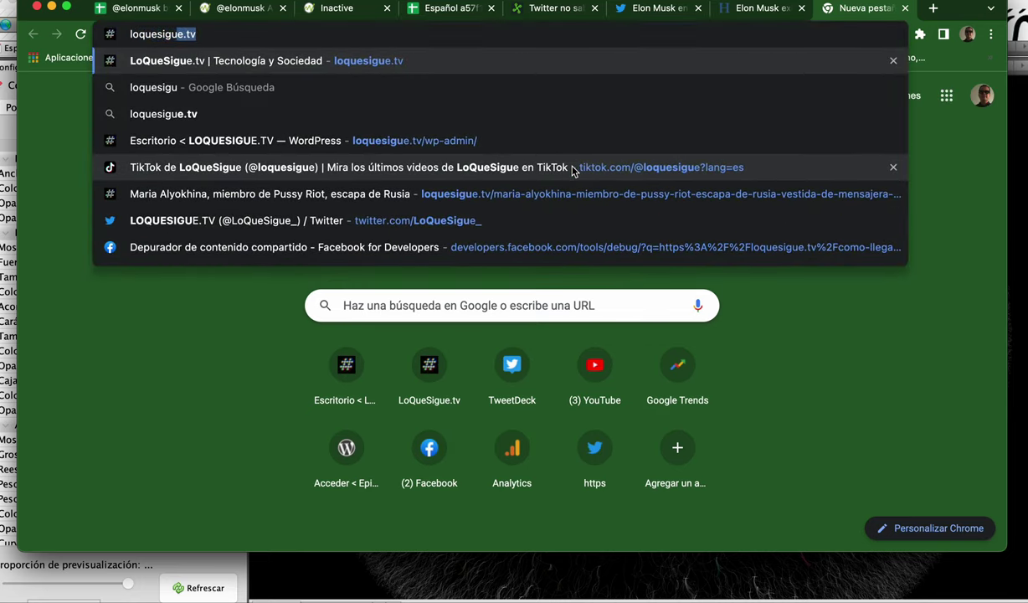
pyautogui.press('Return')
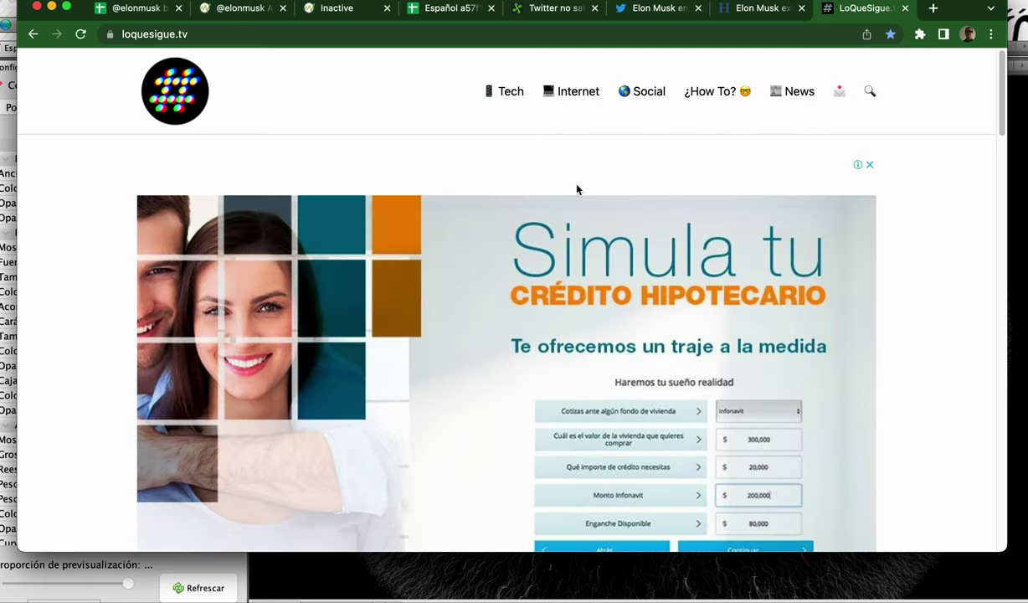
# Step: Open the LoQueSigue.tv search page and search the site for "bots tecnocensura"
pyautogui.click(871, 92)
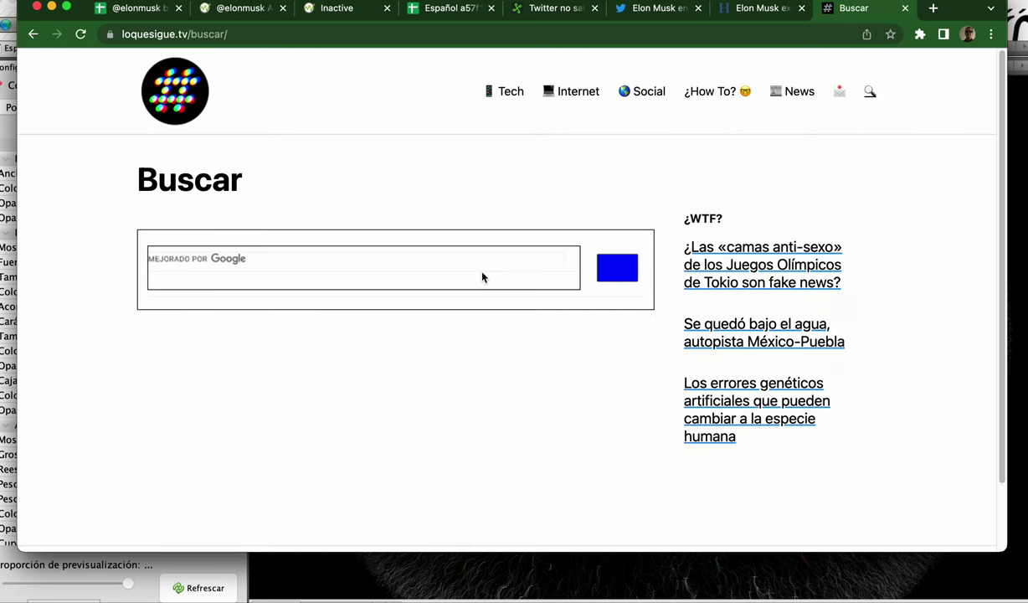
pyautogui.click(481, 266)
pyautogui.write('bot')
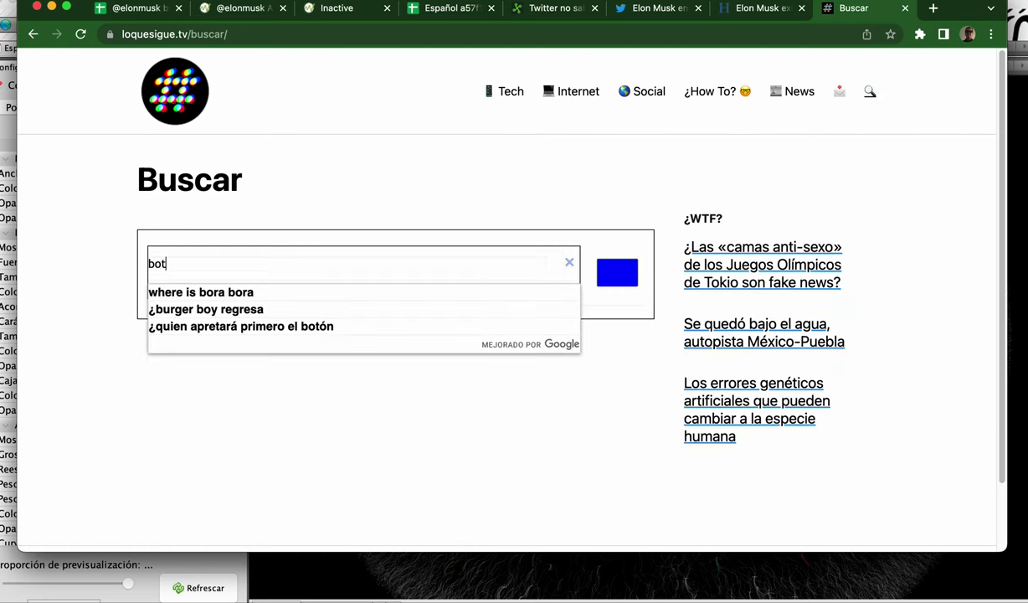
pyautogui.write('s te')
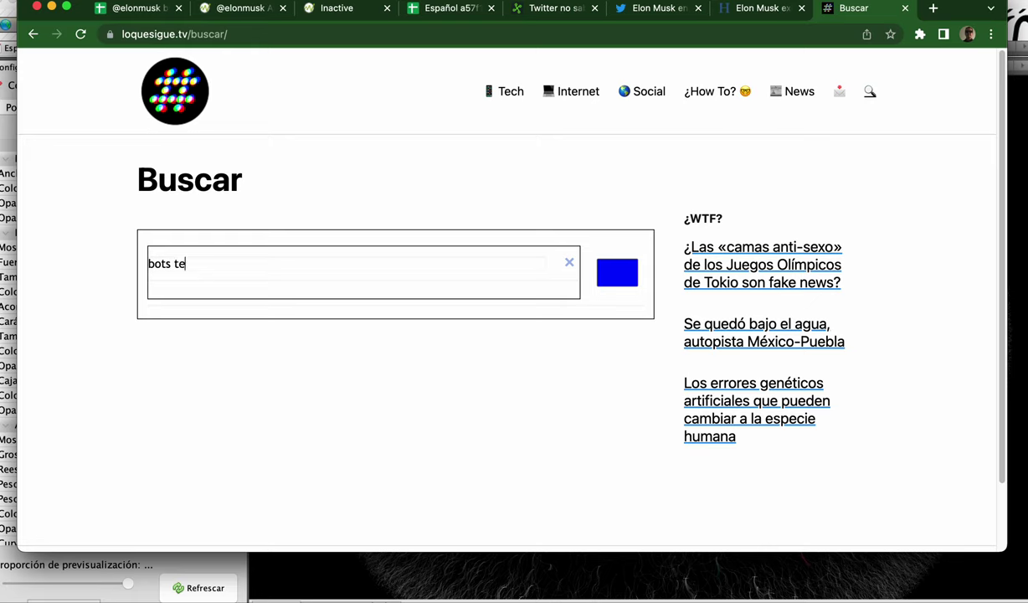
pyautogui.write('cnocensura')
pyautogui.press('Return')
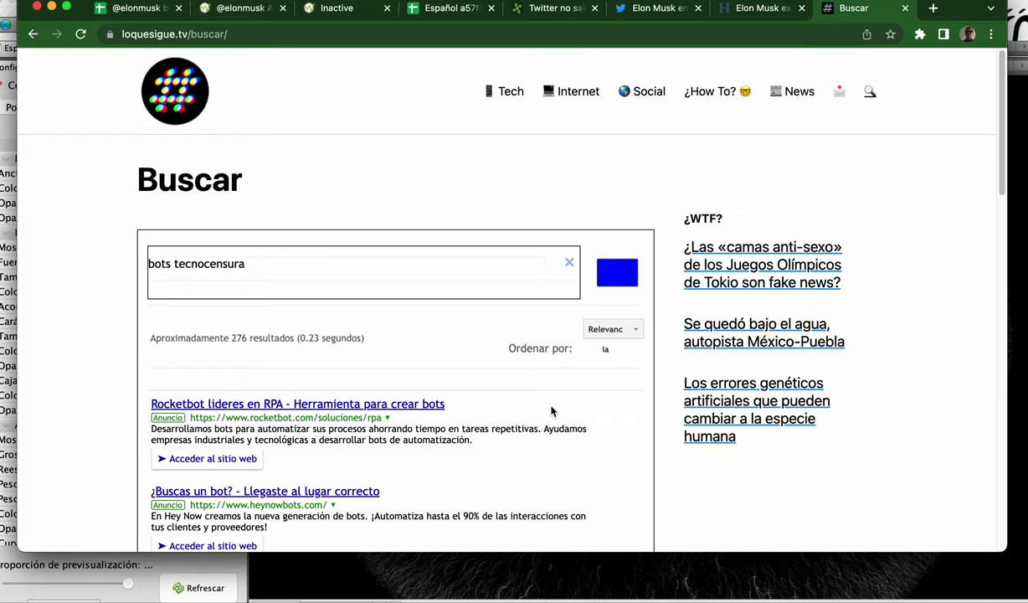
pyautogui.scroll(-5, 549, 406)
pyautogui.scroll(-3, 548, 406)
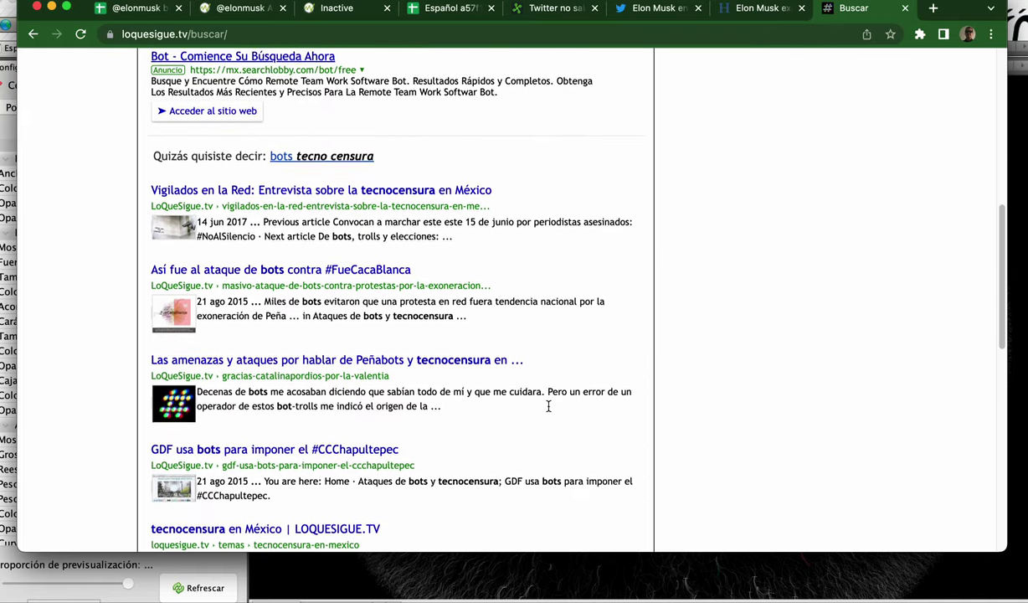
pyautogui.scroll(-4, 548, 406)
pyautogui.scroll(-4, 548, 406)
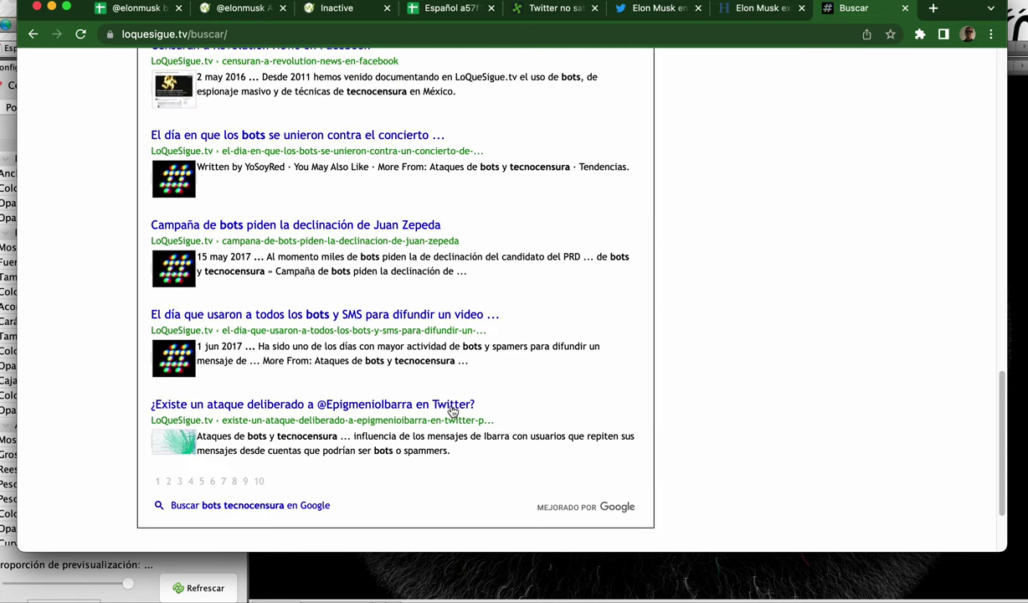
pyautogui.click(223, 410)
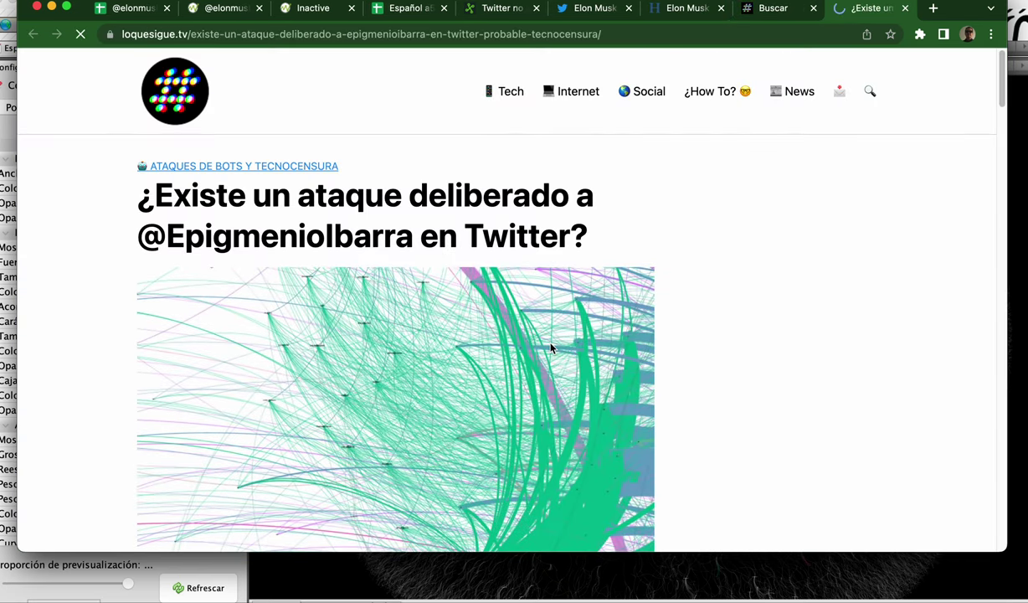
pyautogui.scroll(-3, 550, 347)
pyautogui.scroll(-10, 447, 306)
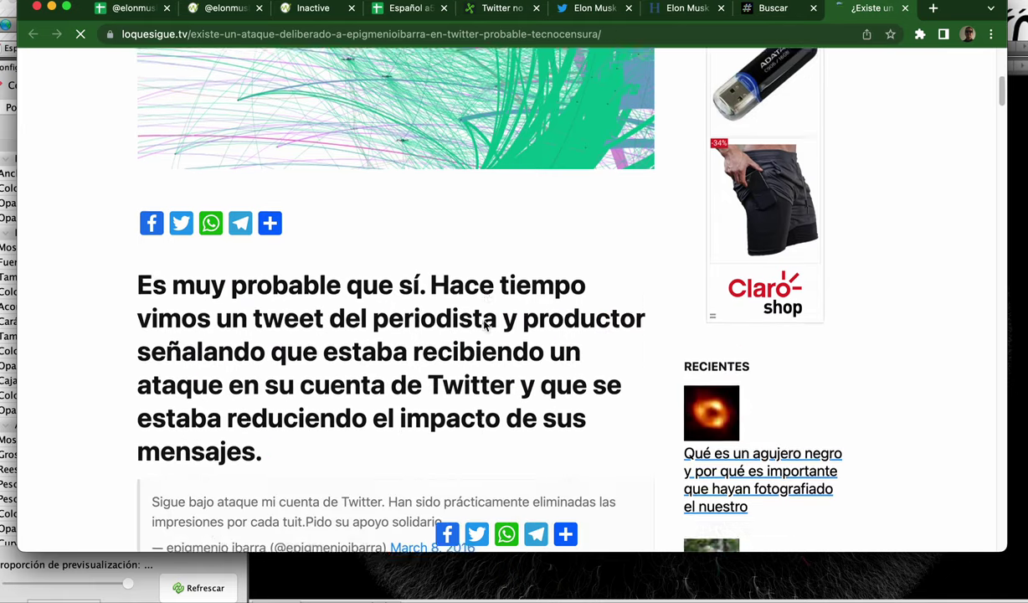
pyautogui.scroll(-20, 483, 326)
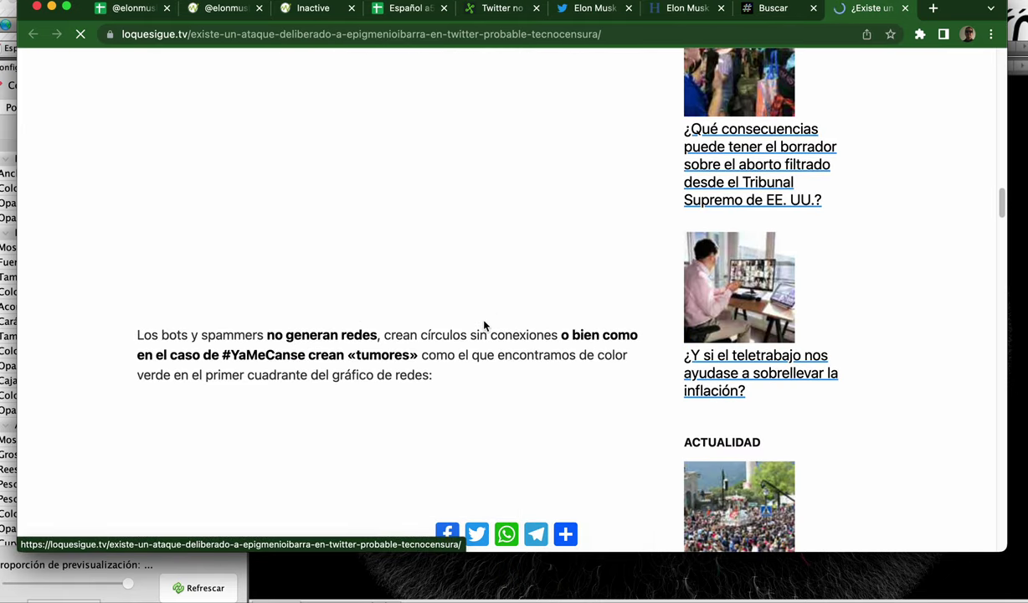
pyautogui.scroll(15, 484, 326)
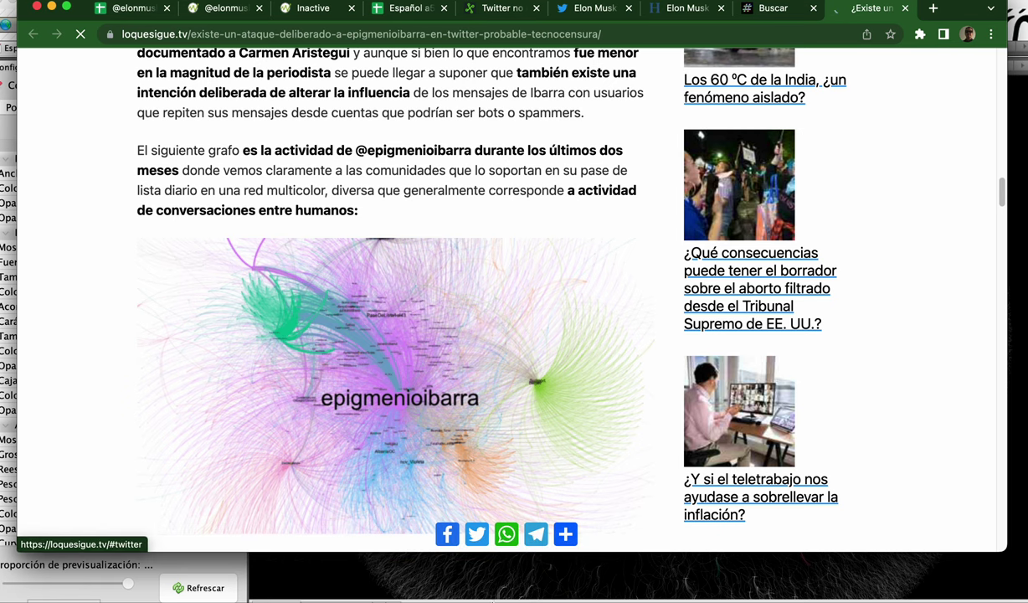
# Step: Switch to Gephi and refresh the network preview of Espacio de trabajo 2
pyautogui.click(502, 585)
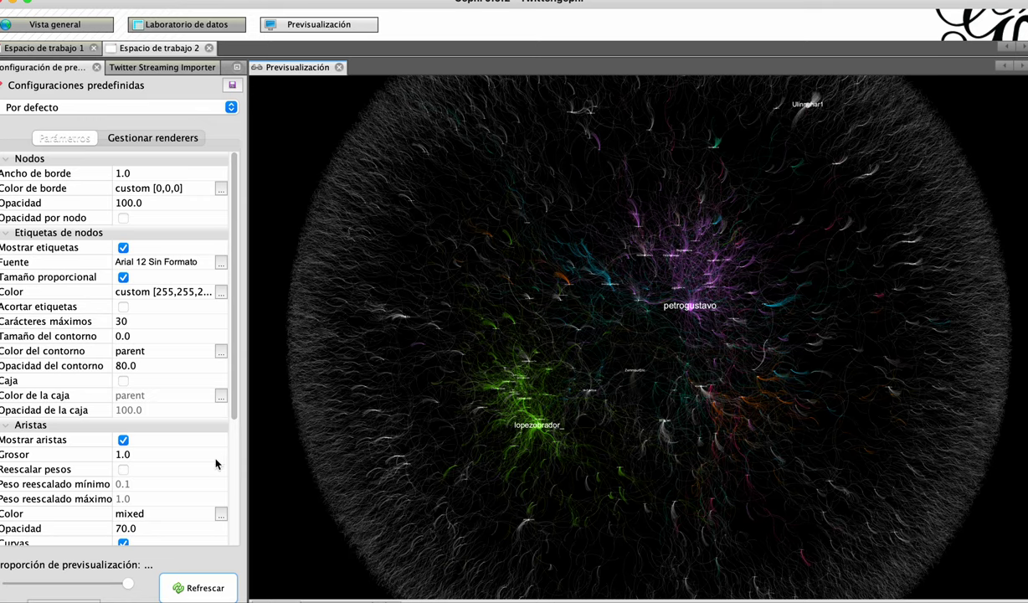
pyautogui.click(211, 591)
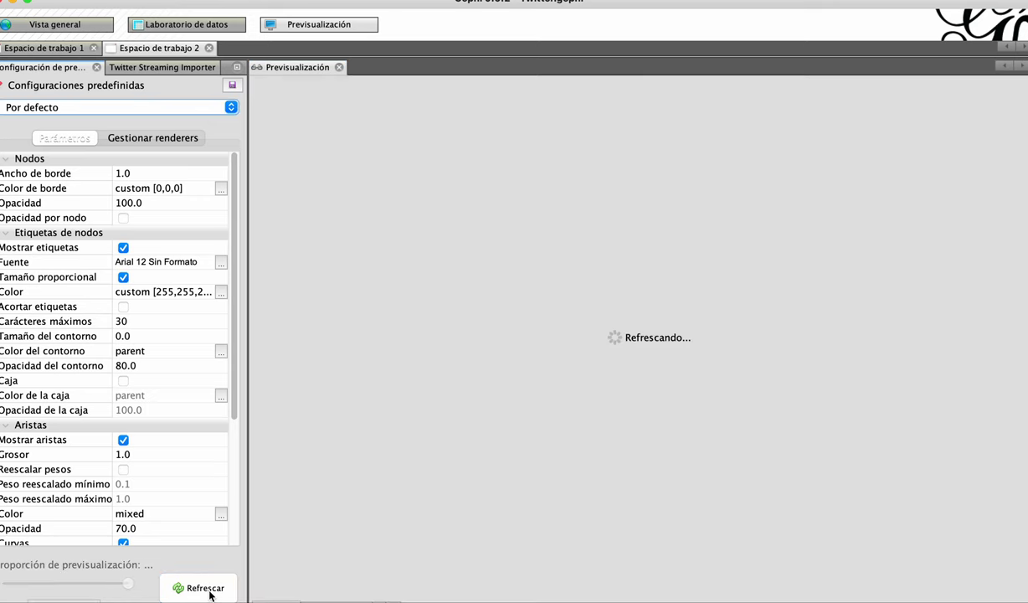